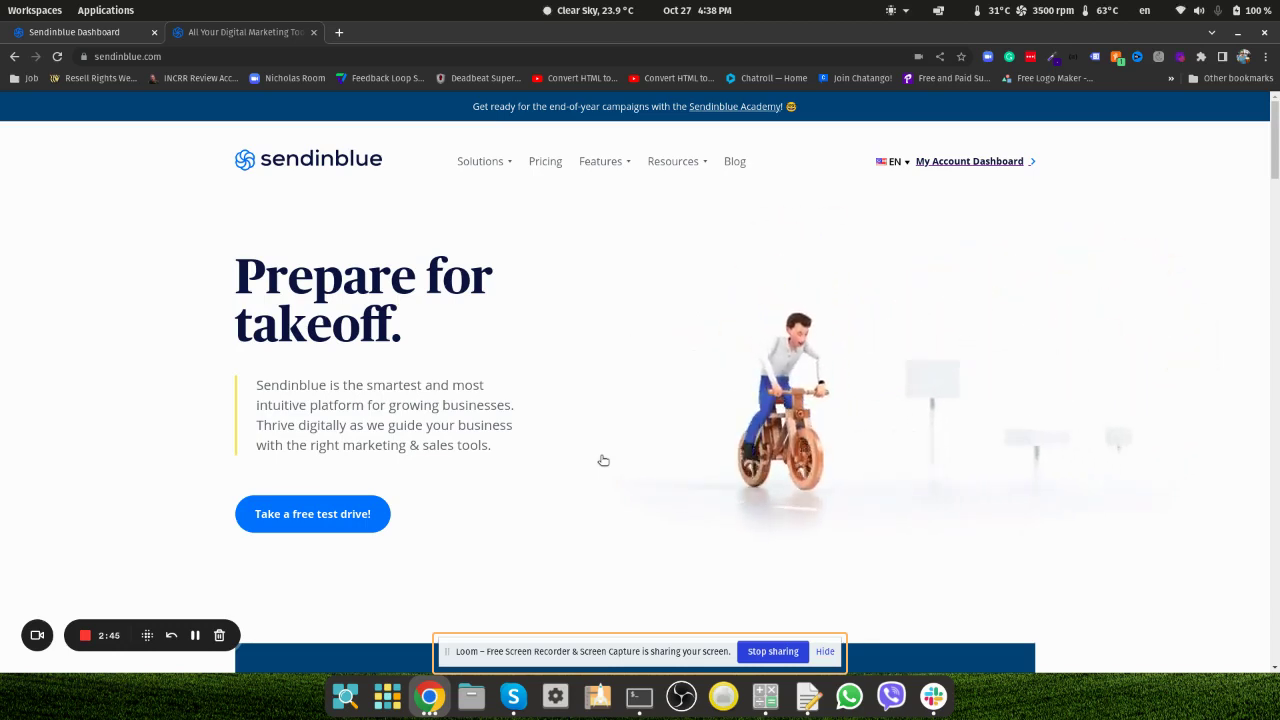
Step: Create a regular email campaign named "sgrdthfj" from the account dashboard
{"action": "left_click", "coordinate": [968, 162]}
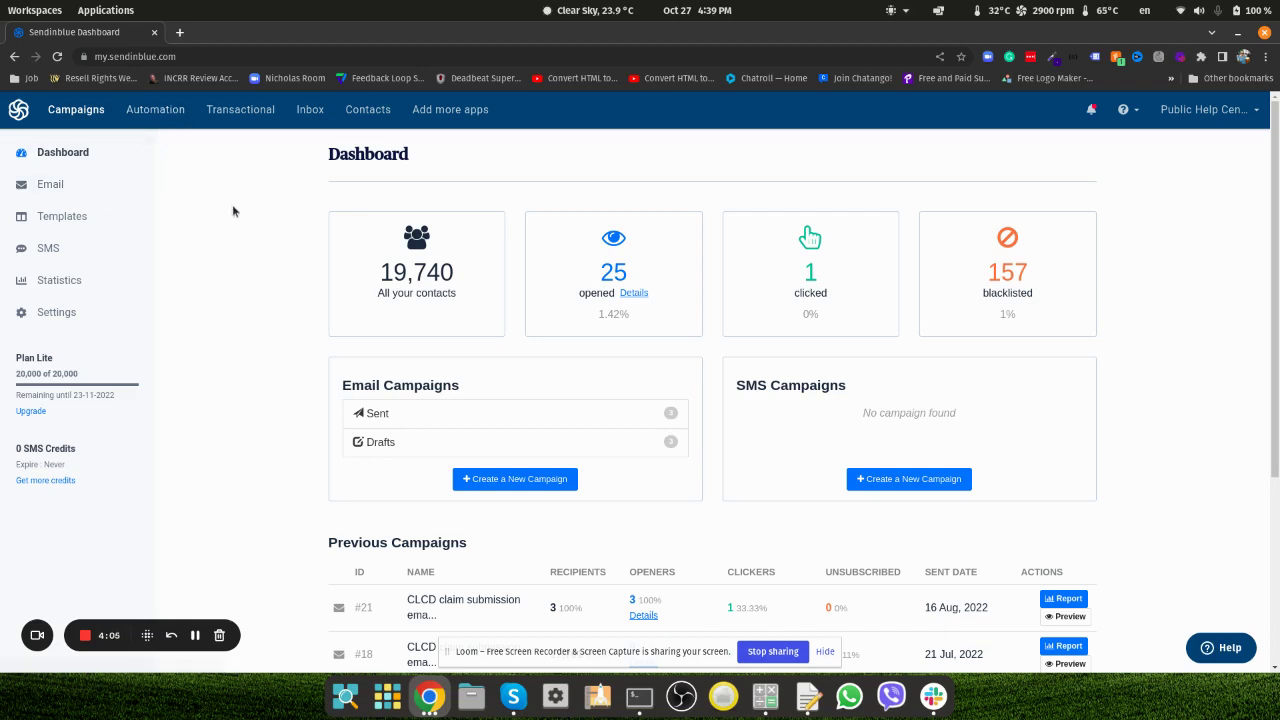
{"action": "left_click", "coordinate": [93, 186]}
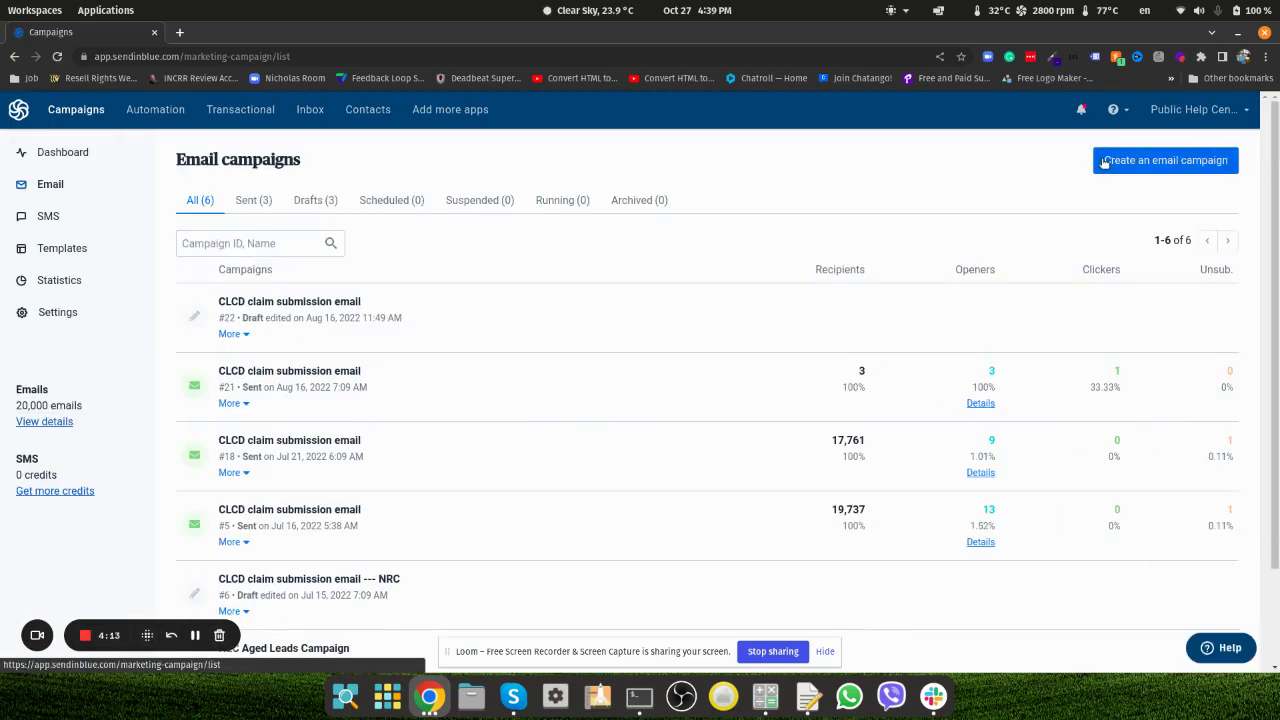
{"action": "left_click", "coordinate": [1104, 161]}
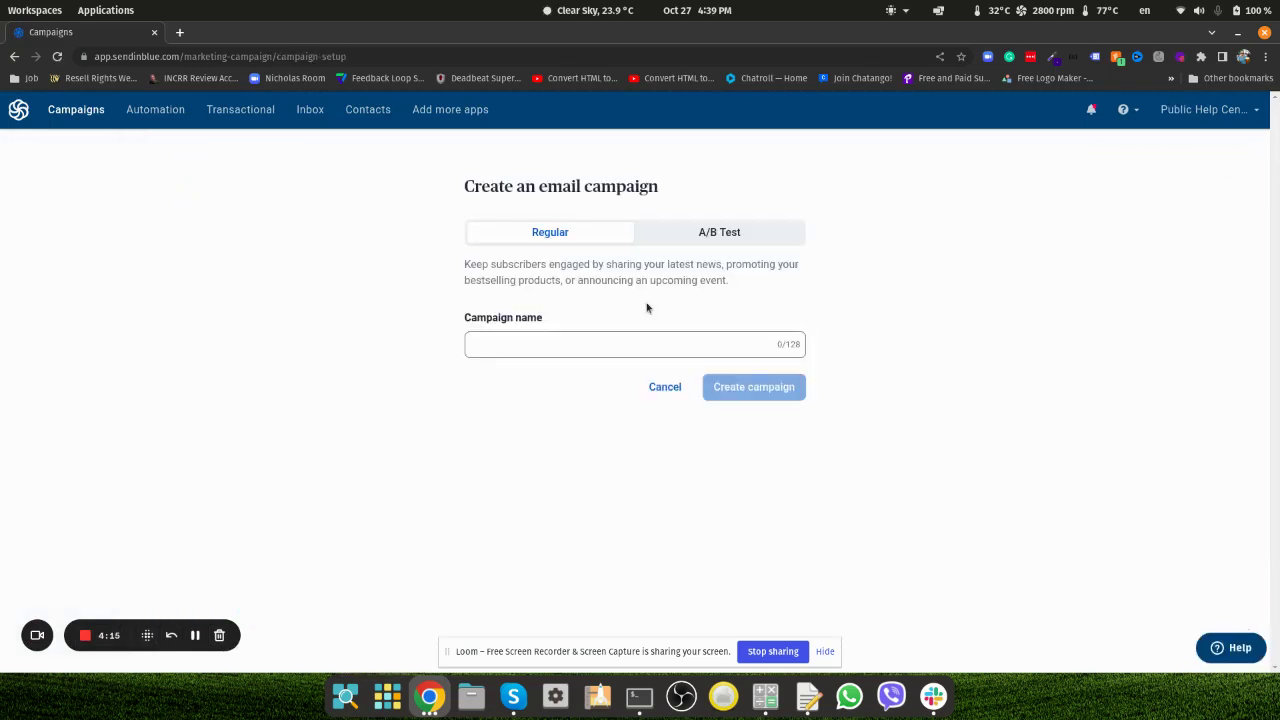
{"action": "left_click", "coordinate": [514, 346]}
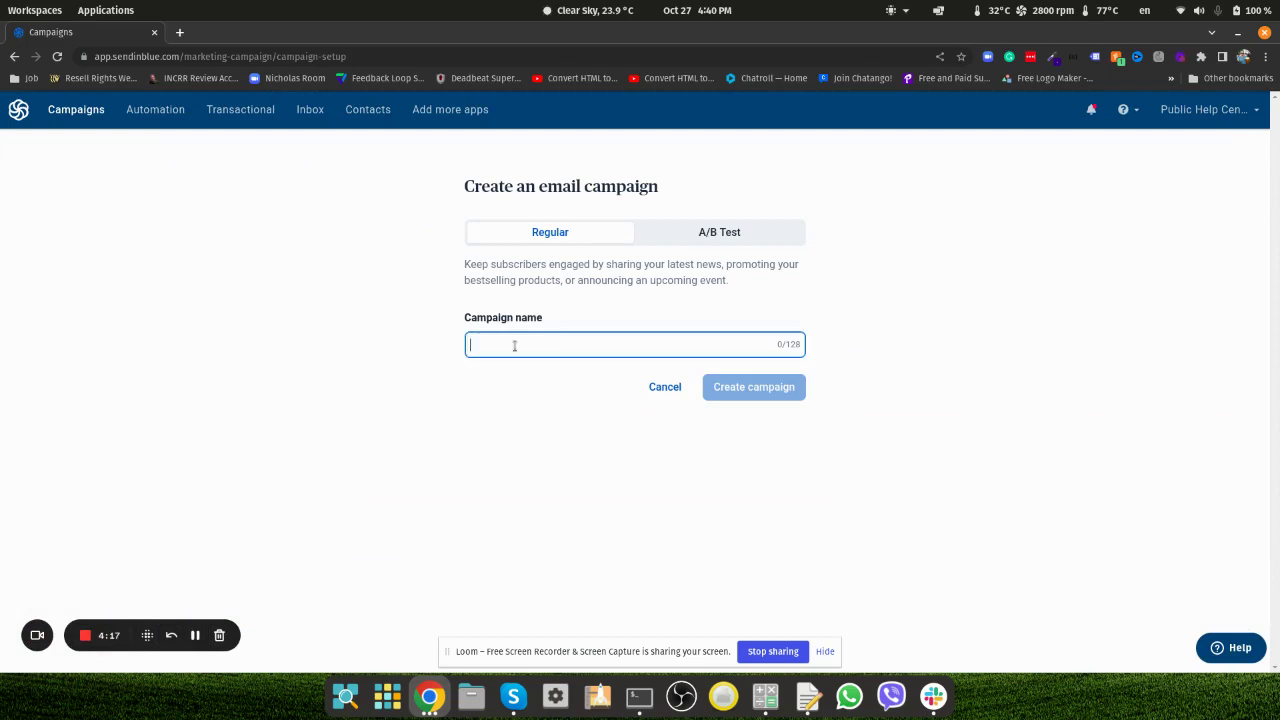
{"action": "type", "text": "sgrdthfj"}
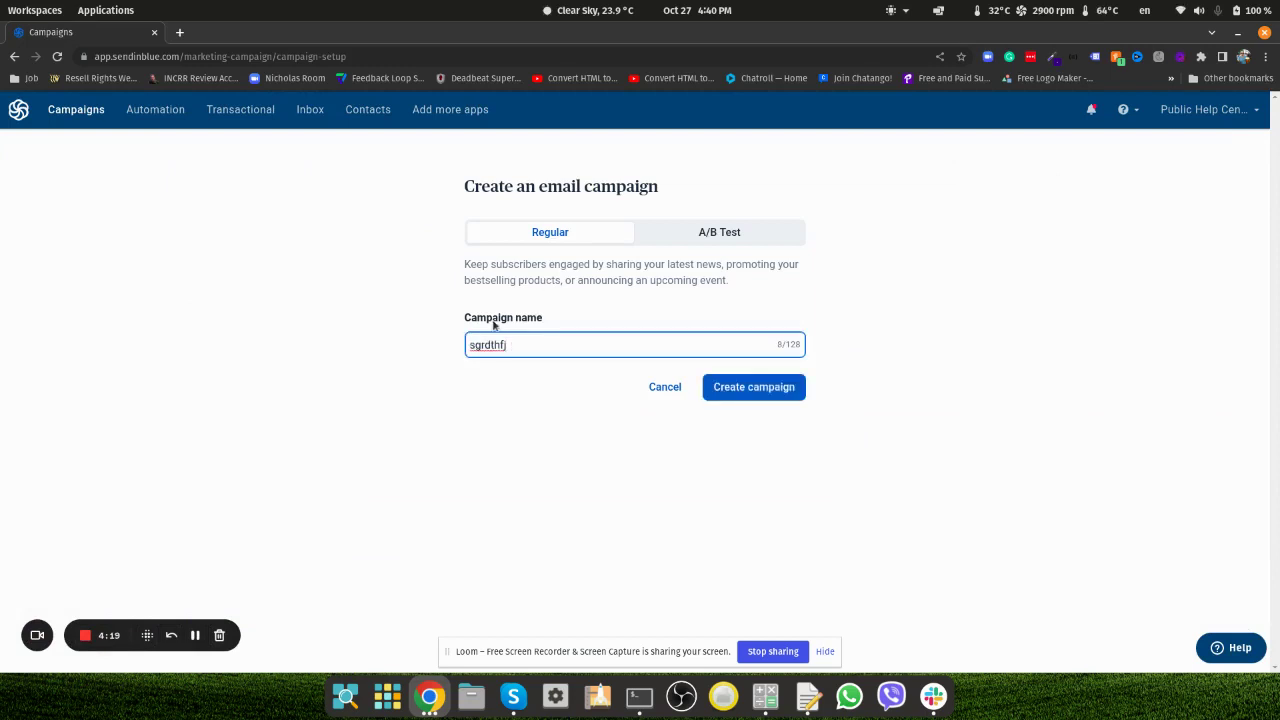
{"action": "left_click", "coordinate": [737, 399]}
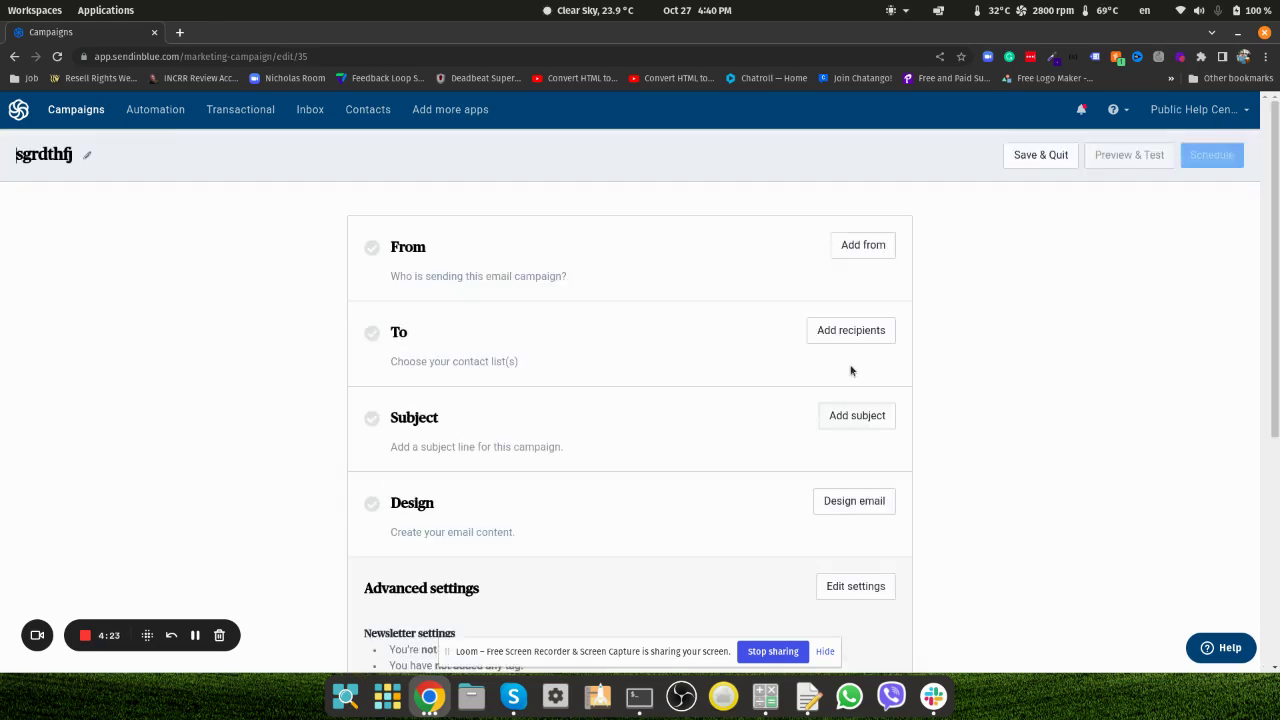
Step: Save the campaign's preset sender details and set its recipients to the Master List
{"action": "left_click", "coordinate": [858, 251]}
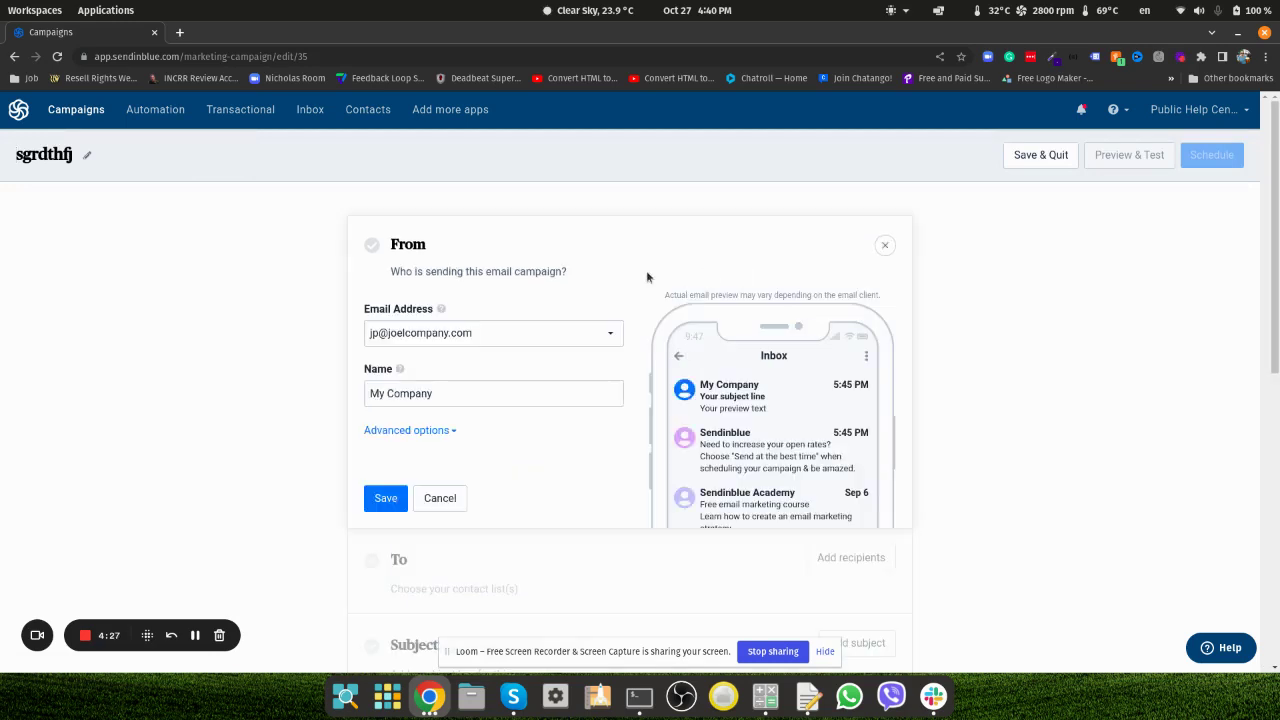
{"action": "left_click", "coordinate": [378, 498]}
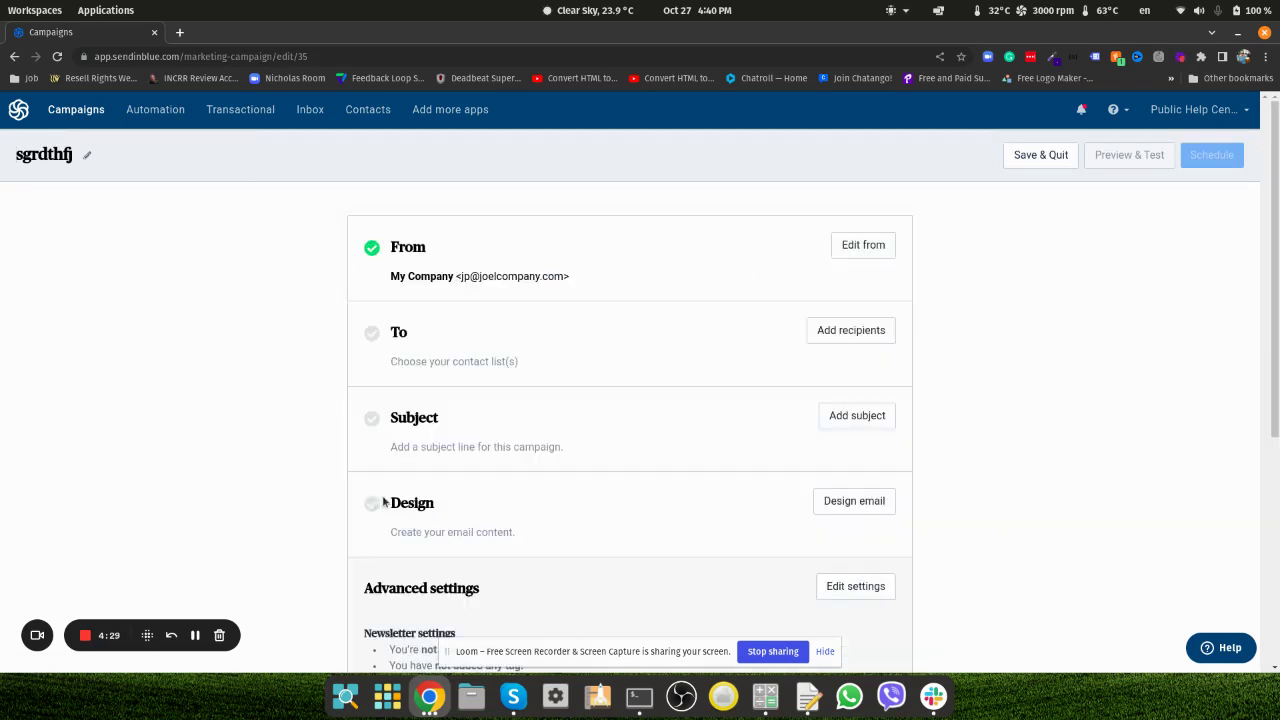
{"action": "left_click", "coordinate": [866, 334]}
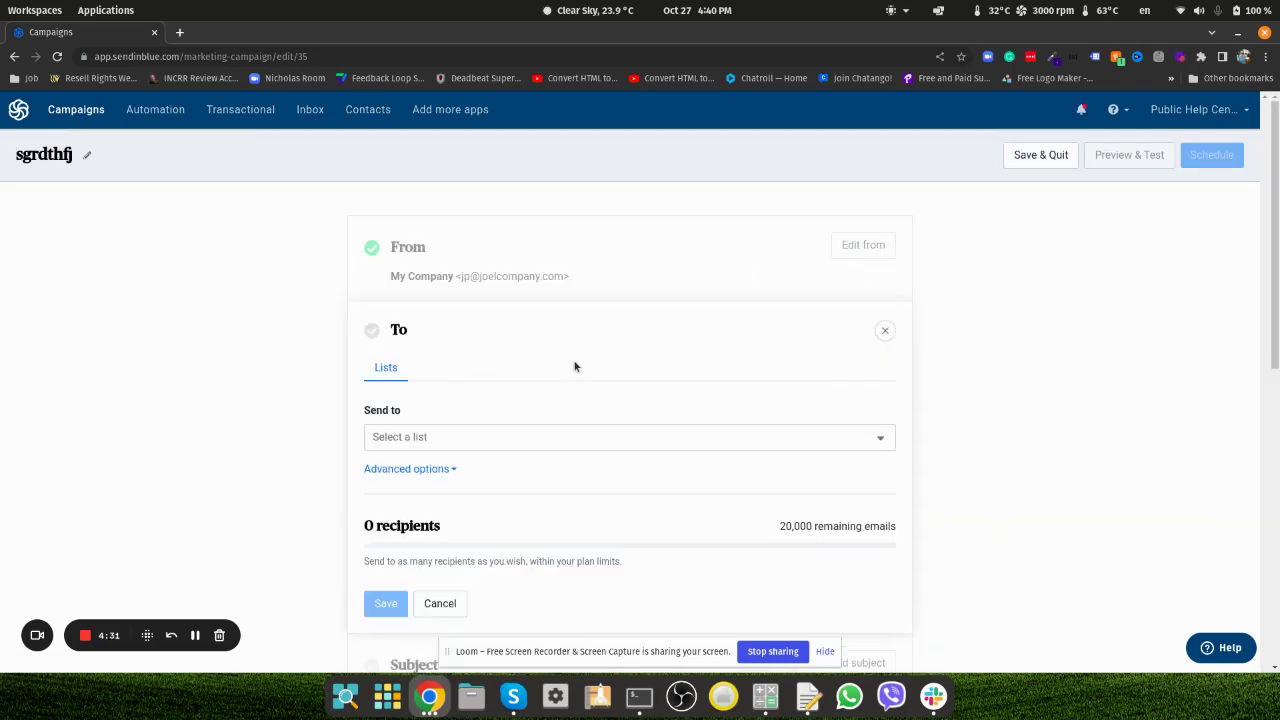
{"action": "left_click", "coordinate": [453, 436]}
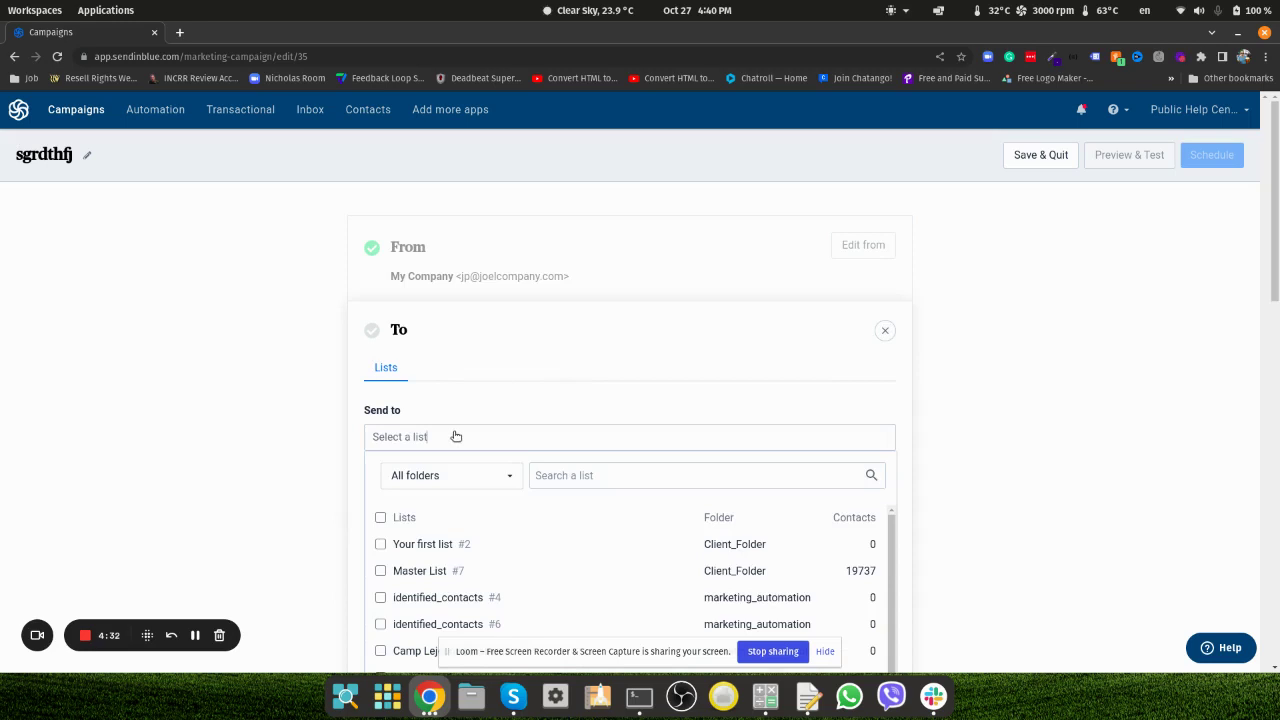
{"action": "scroll", "coordinate": [372, 540], "scroll_direction": "down", "scroll_amount": 1}
{"action": "left_click", "coordinate": [380, 561]}
{"action": "left_click", "coordinate": [320, 500]}
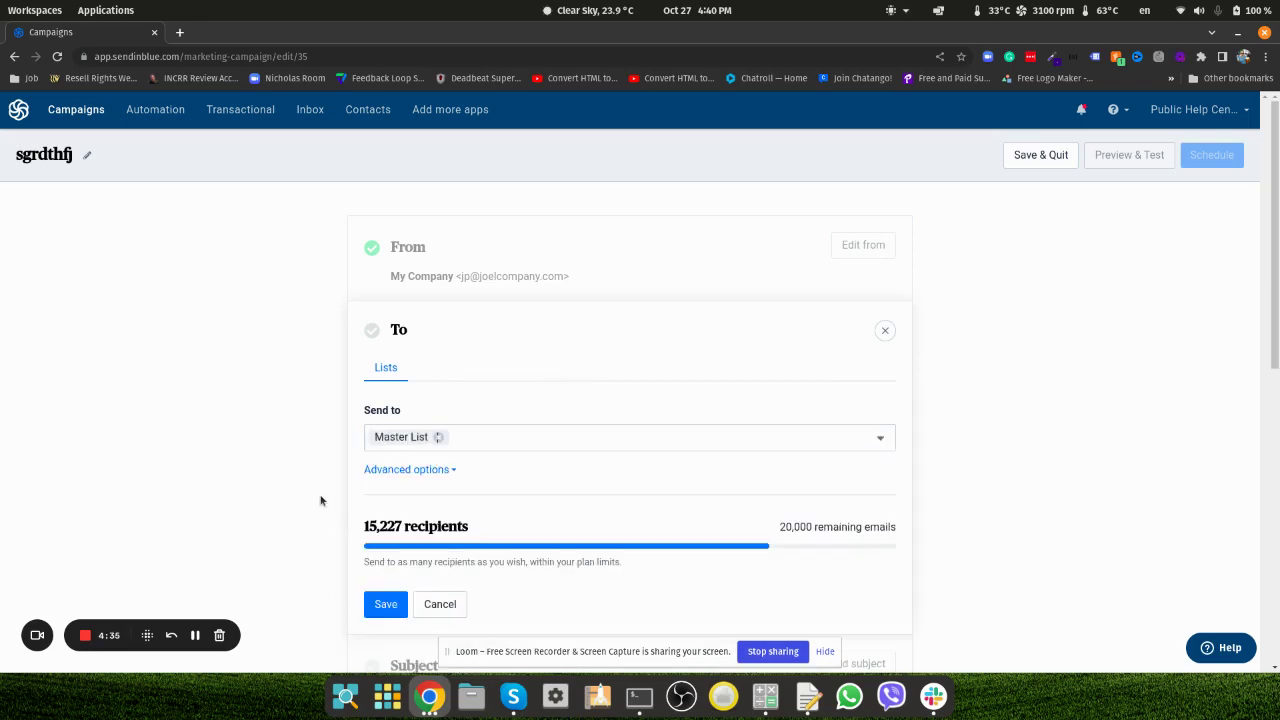
{"action": "scroll", "coordinate": [326, 497], "scroll_direction": "down", "scroll_amount": 3}
{"action": "left_click", "coordinate": [390, 440]}
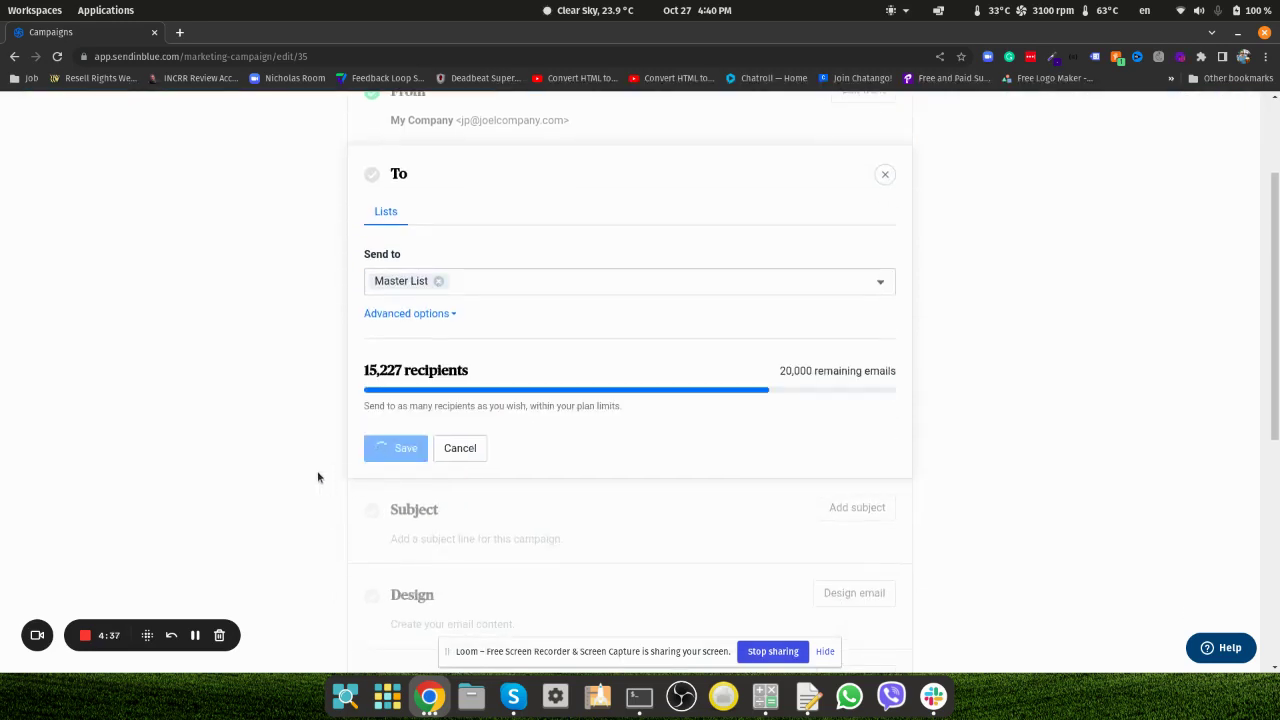
Step: Set the campaign's subject line to "Hey something" and its preview text to "Check this out"
{"action": "left_click", "coordinate": [866, 268]}
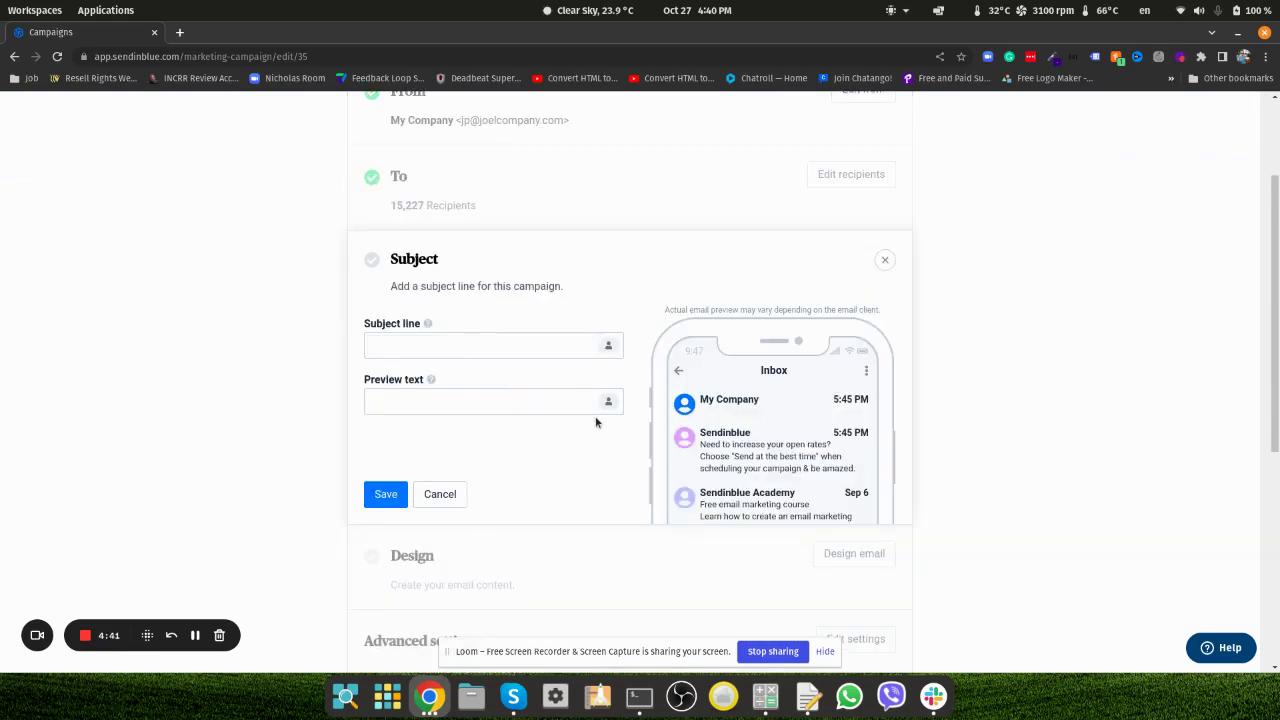
{"action": "left_click", "coordinate": [531, 345]}
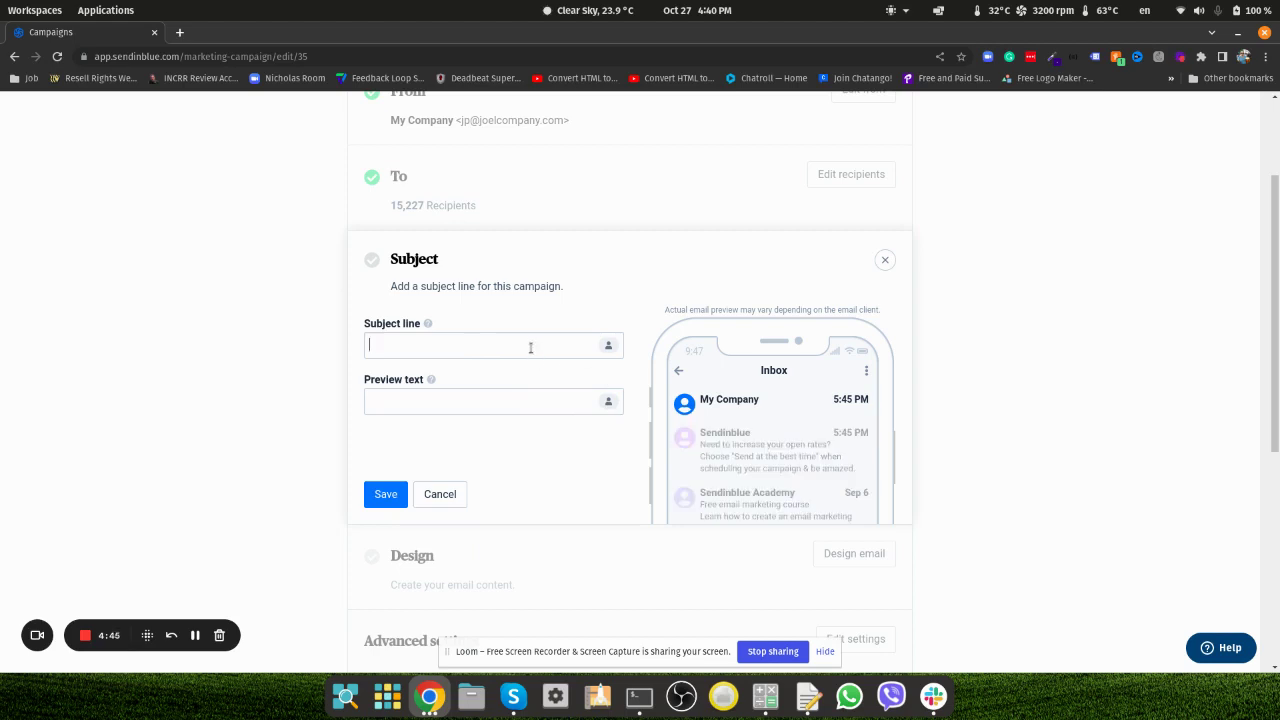
{"action": "type", "text": "Hey somtg"}
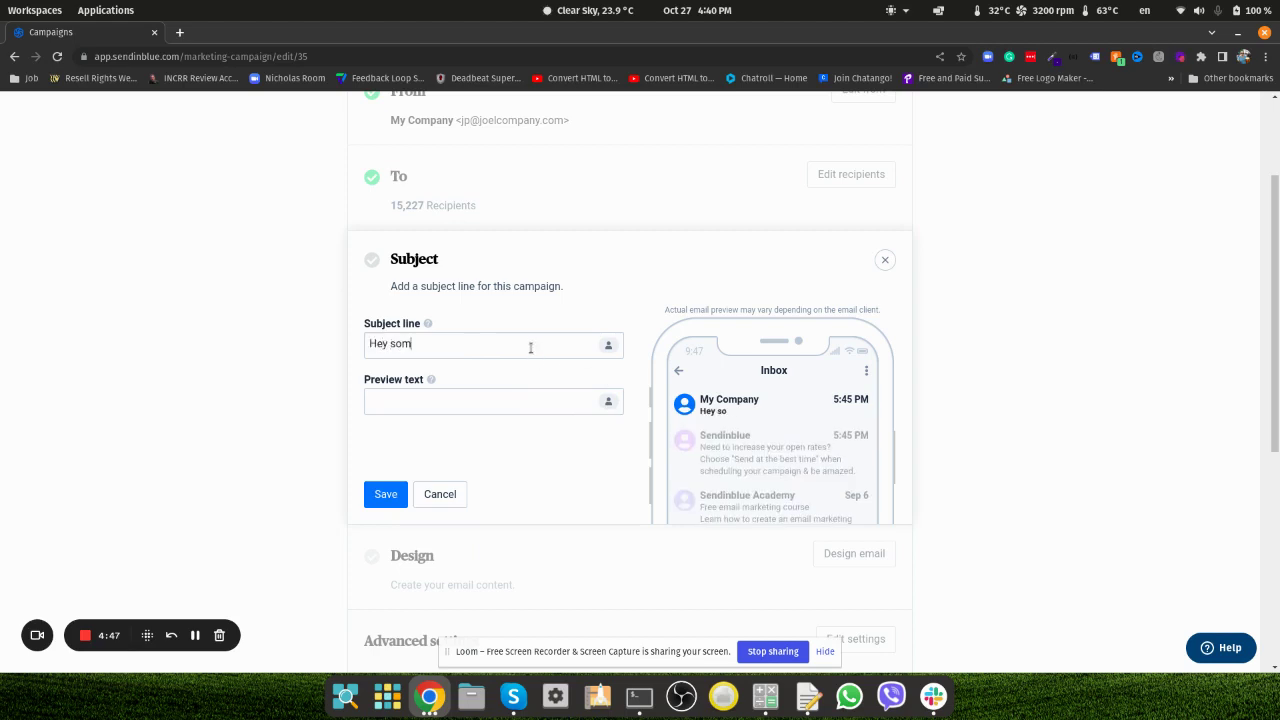
{"action": "key", "text": "BackSpace"}
{"action": "key", "text": "BackSpace"}
{"action": "type", "text": "ething"}
{"action": "left_click", "coordinate": [469, 399]}
{"action": "type", "text": "Check this out"}
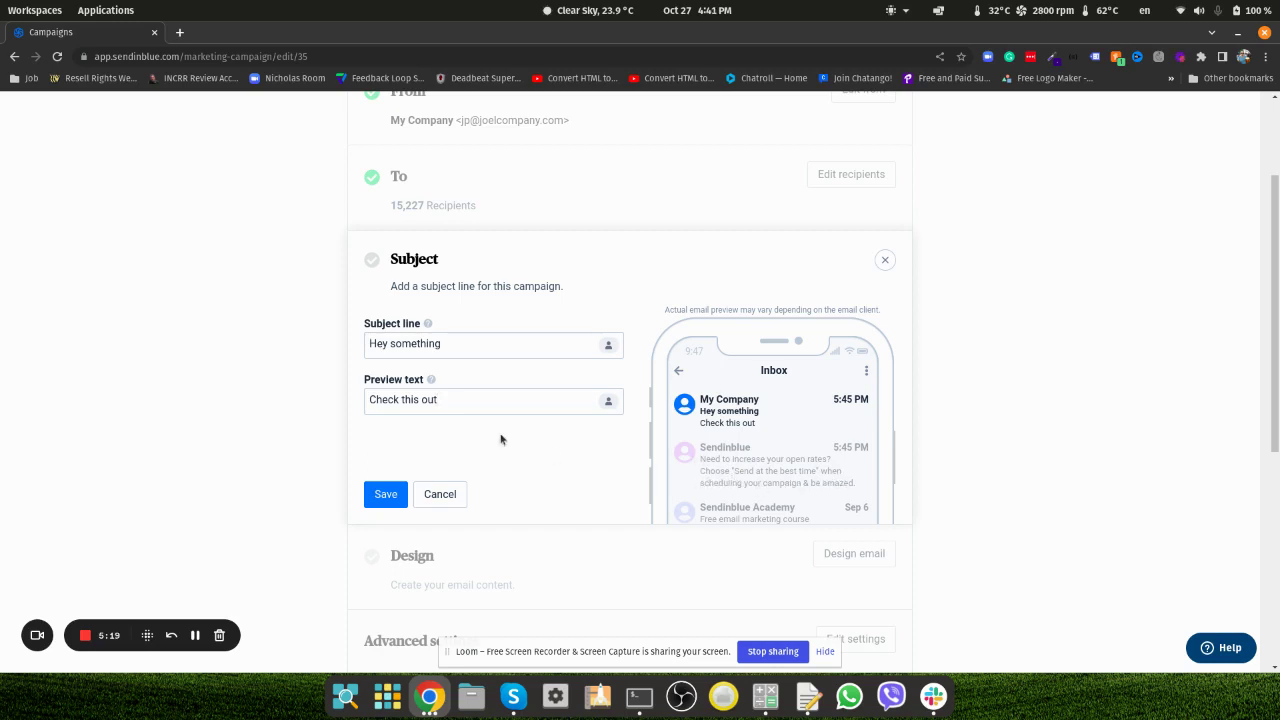
{"action": "left_click", "coordinate": [380, 498]}
{"action": "left_click", "coordinate": [386, 497]}
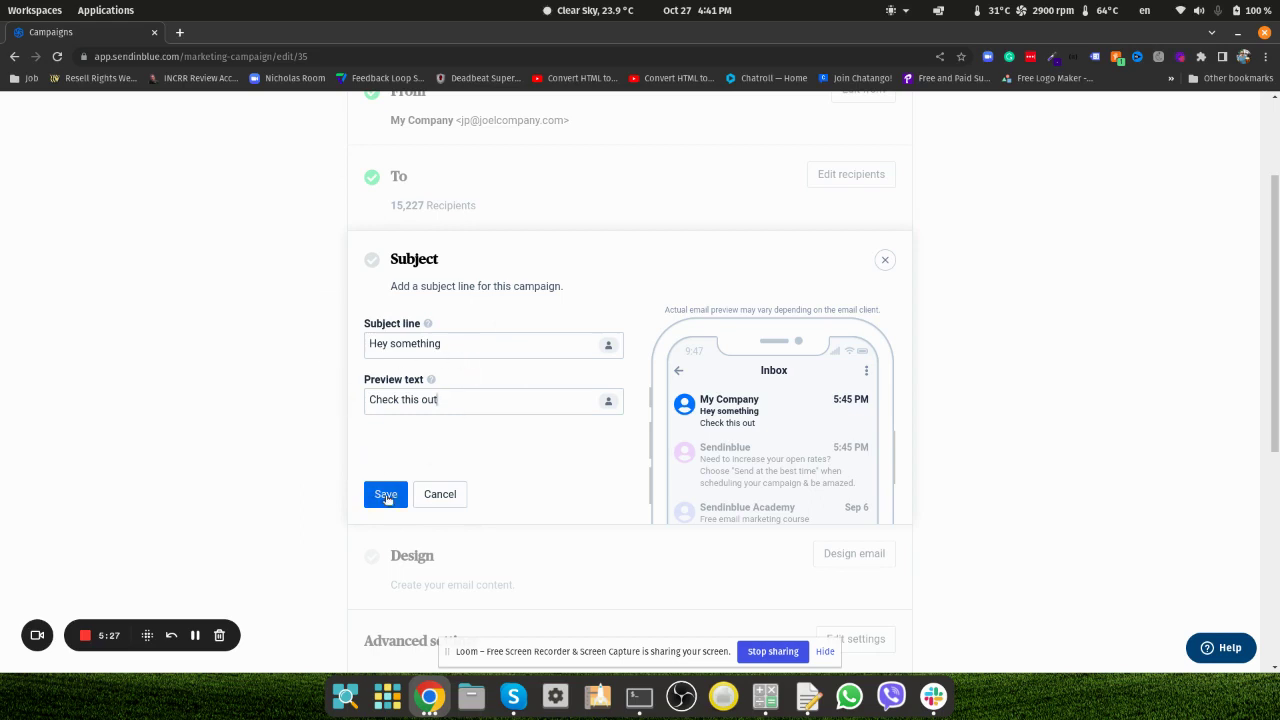
Step: Open the Email Subject Line Tester at sendcheckit.com in a new browser tab
{"action": "left_click", "coordinate": [181, 35]}
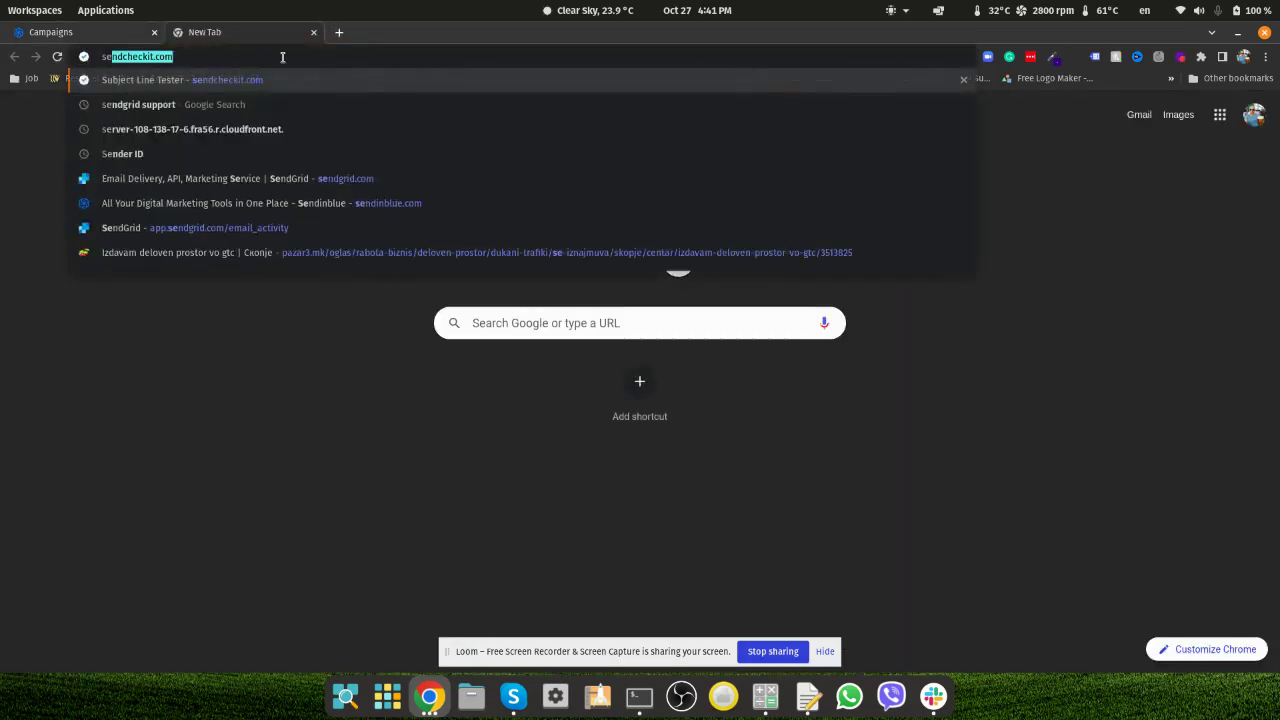
{"action": "type", "text": "sen"}
{"action": "key", "text": "Return"}
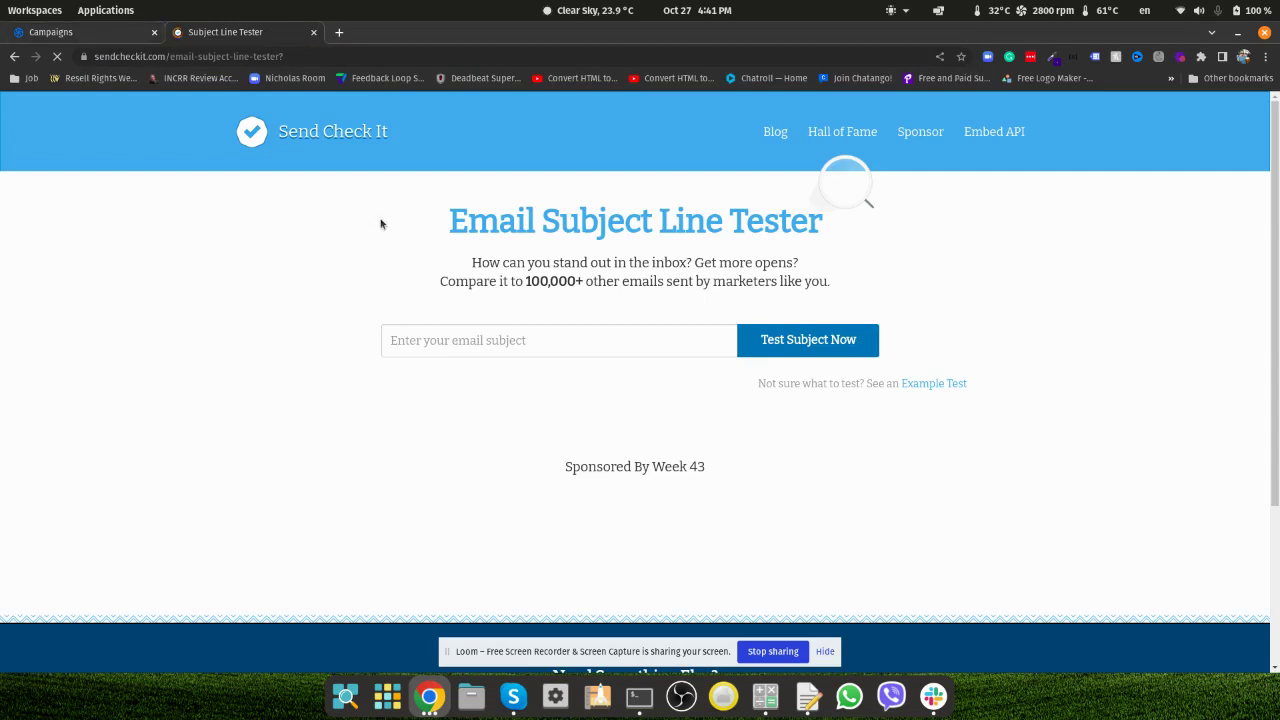
Step: Copy the subject line "Hey something" from the Sendinblue campaign and test it in the Send Check It tester
{"action": "left_click", "coordinate": [127, 38]}
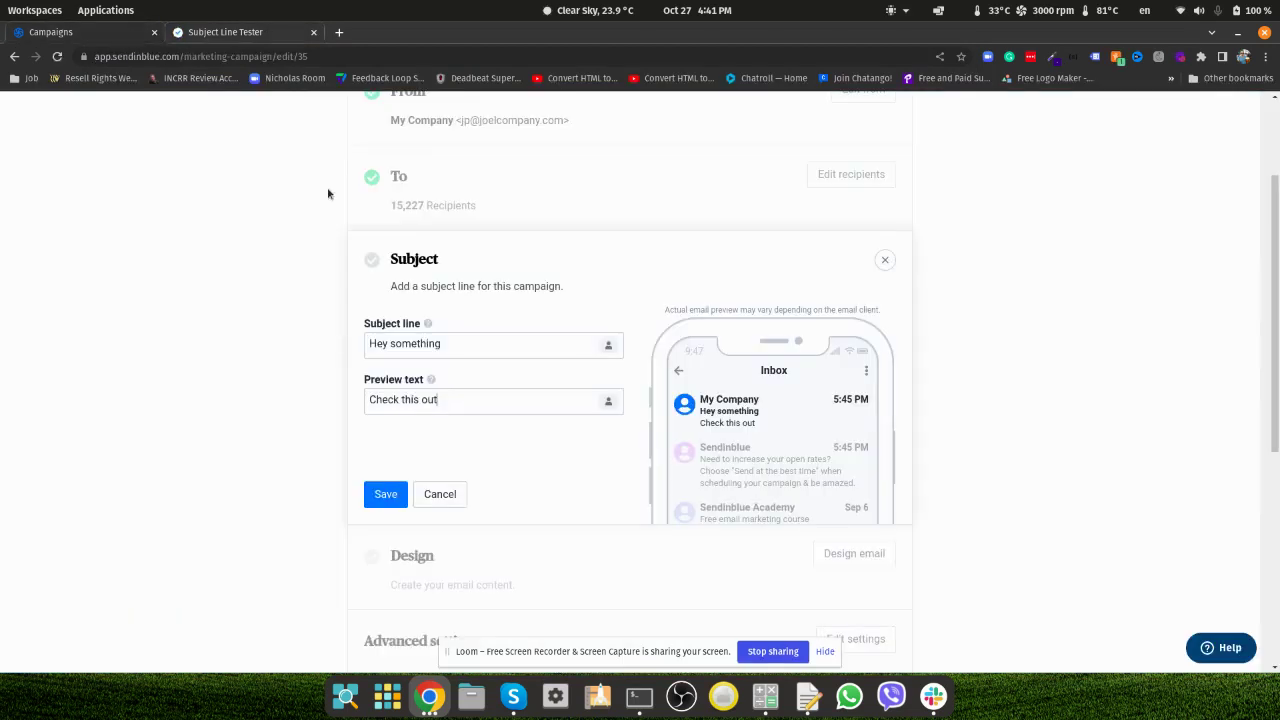
{"action": "triple_click", "coordinate": [476, 343]}
{"action": "key", "text": "ctrl+c"}
{"action": "left_click", "coordinate": [234, 34]}
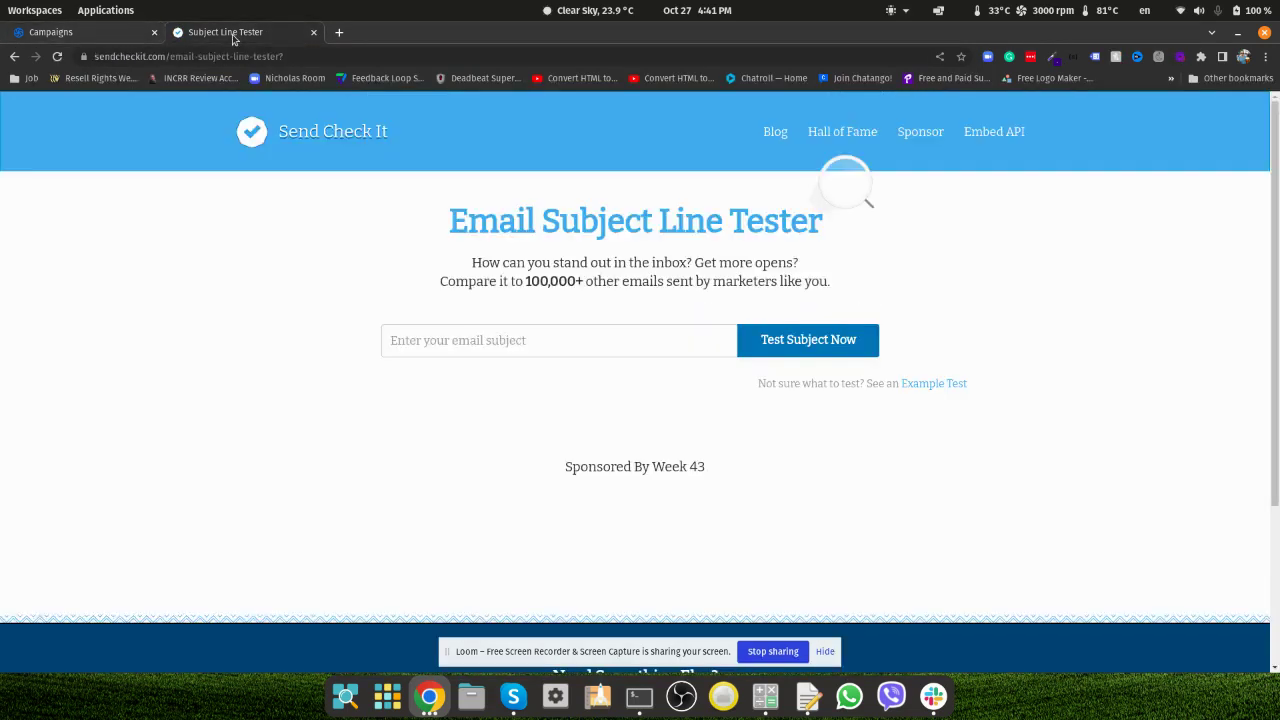
{"action": "left_click", "coordinate": [479, 341]}
{"action": "key", "text": "ctrl+v"}
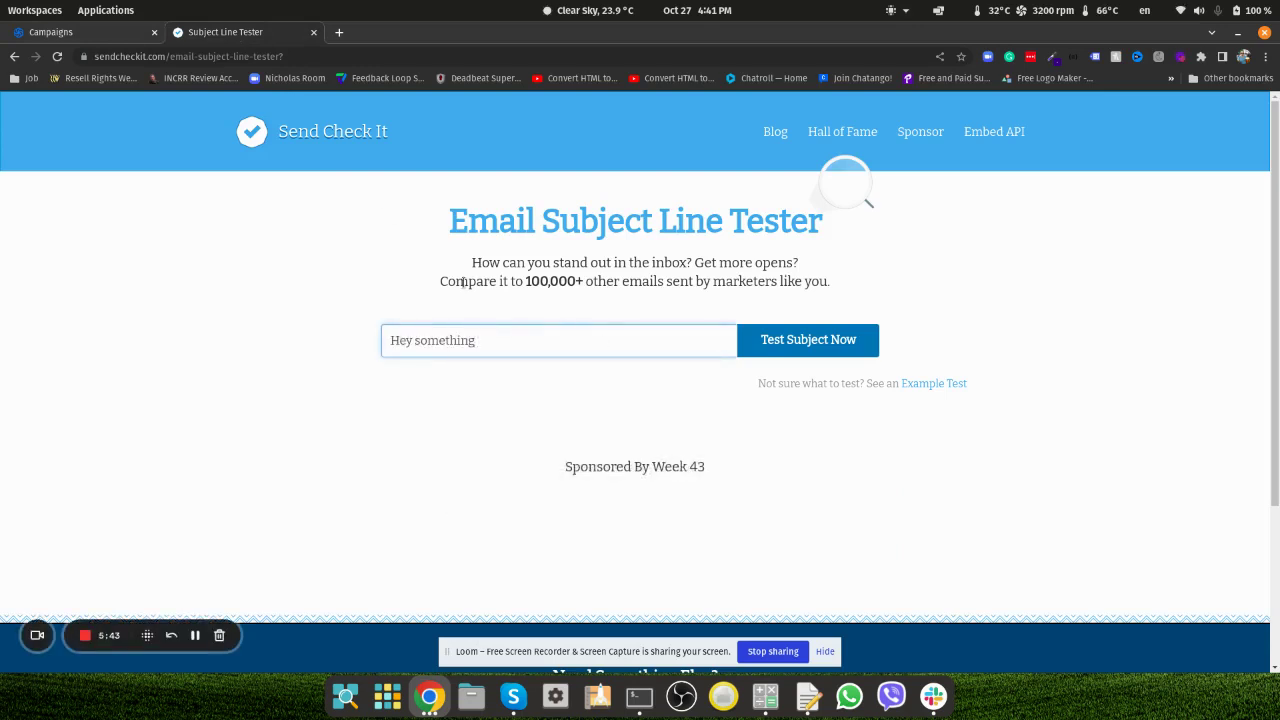
{"action": "triple_click", "coordinate": [464, 284]}
{"action": "left_click", "coordinate": [569, 293]}
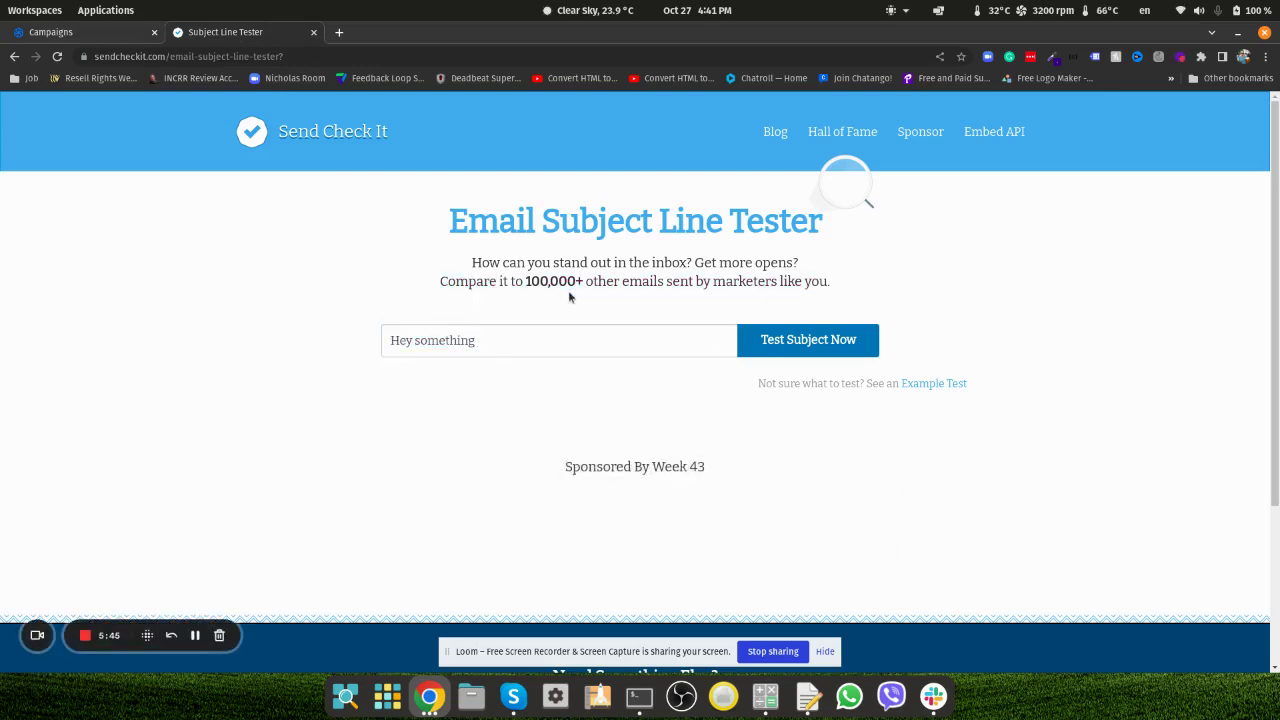
{"action": "left_click", "coordinate": [801, 344]}
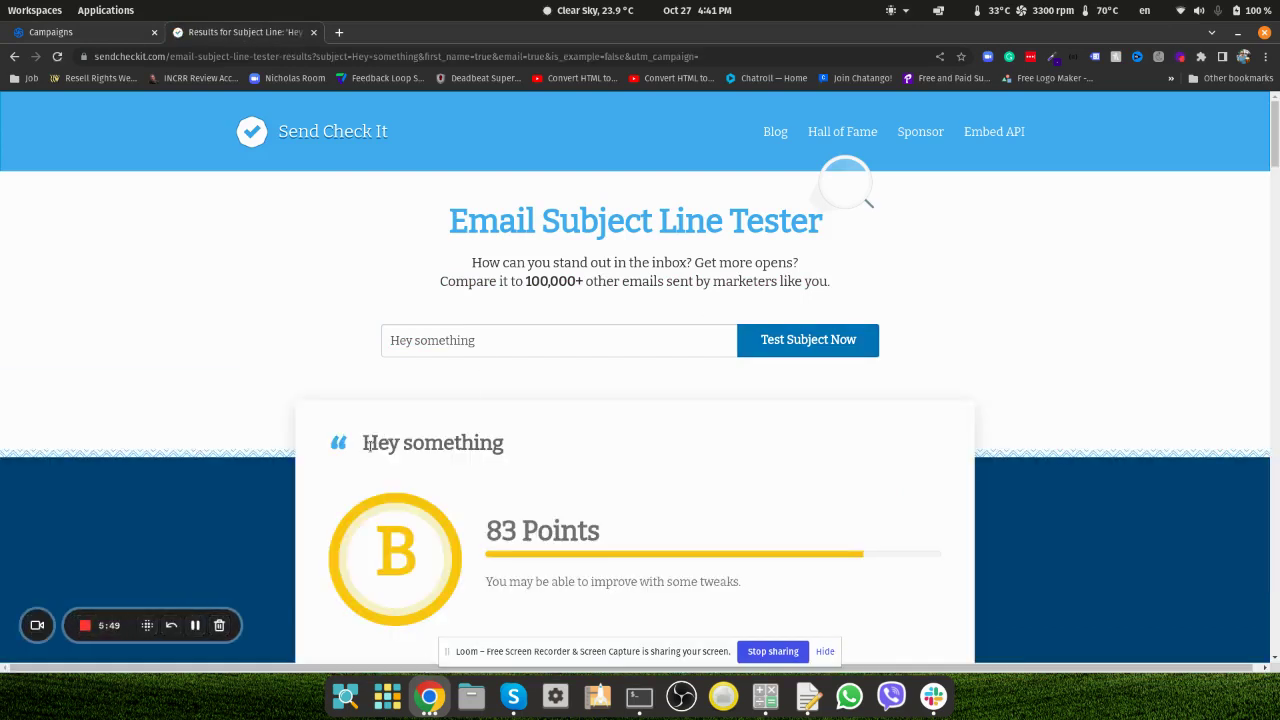
Step: Examine the overall score, improvement advice and reading grade level in the subject line test results
{"action": "left_click_drag", "start_coordinate": [364, 443], "coordinate": [503, 443]}
{"action": "left_click", "coordinate": [496, 449]}
{"action": "scroll", "coordinate": [640, 530], "scroll_direction": "down", "scroll_amount": 2}
{"action": "scroll", "coordinate": [640, 530], "scroll_direction": "down", "scroll_amount": 3}
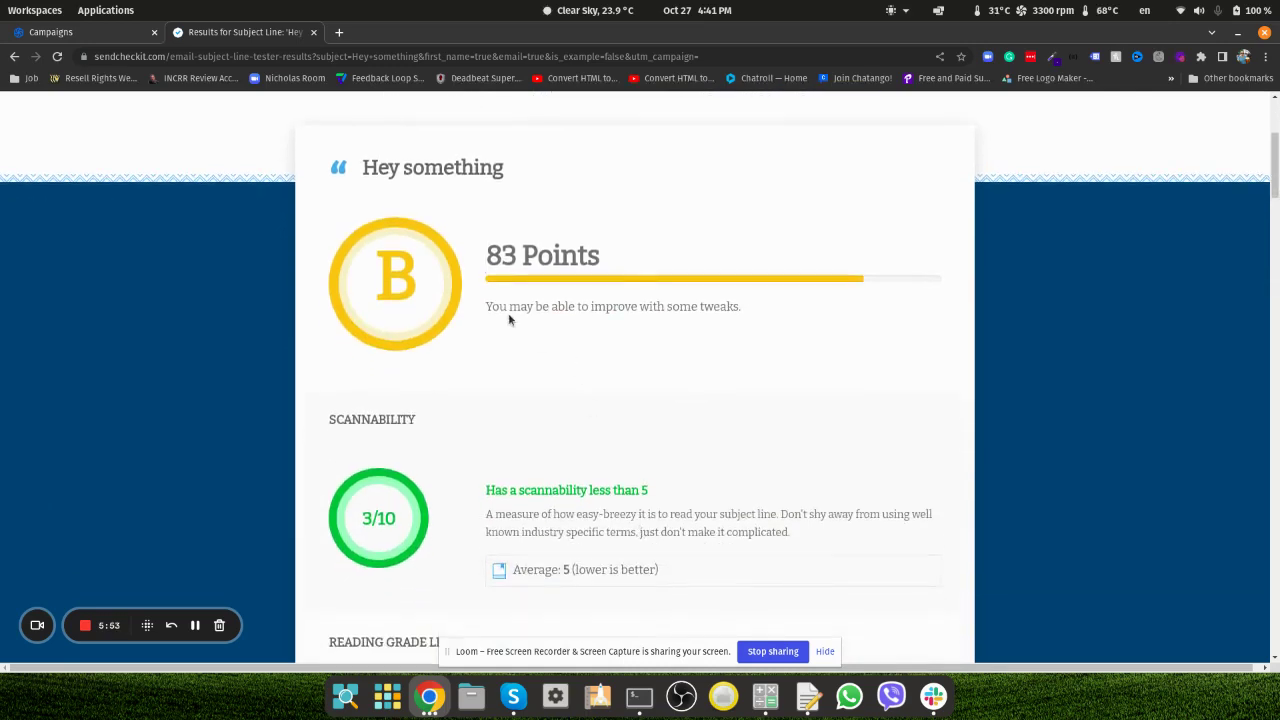
{"action": "left_click_drag", "start_coordinate": [484, 308], "coordinate": [751, 309]}
{"action": "left_click", "coordinate": [751, 309]}
{"action": "scroll", "coordinate": [752, 310], "scroll_direction": "down", "scroll_amount": 7}
{"action": "scroll", "coordinate": [751, 310], "scroll_direction": "down", "scroll_amount": 2}
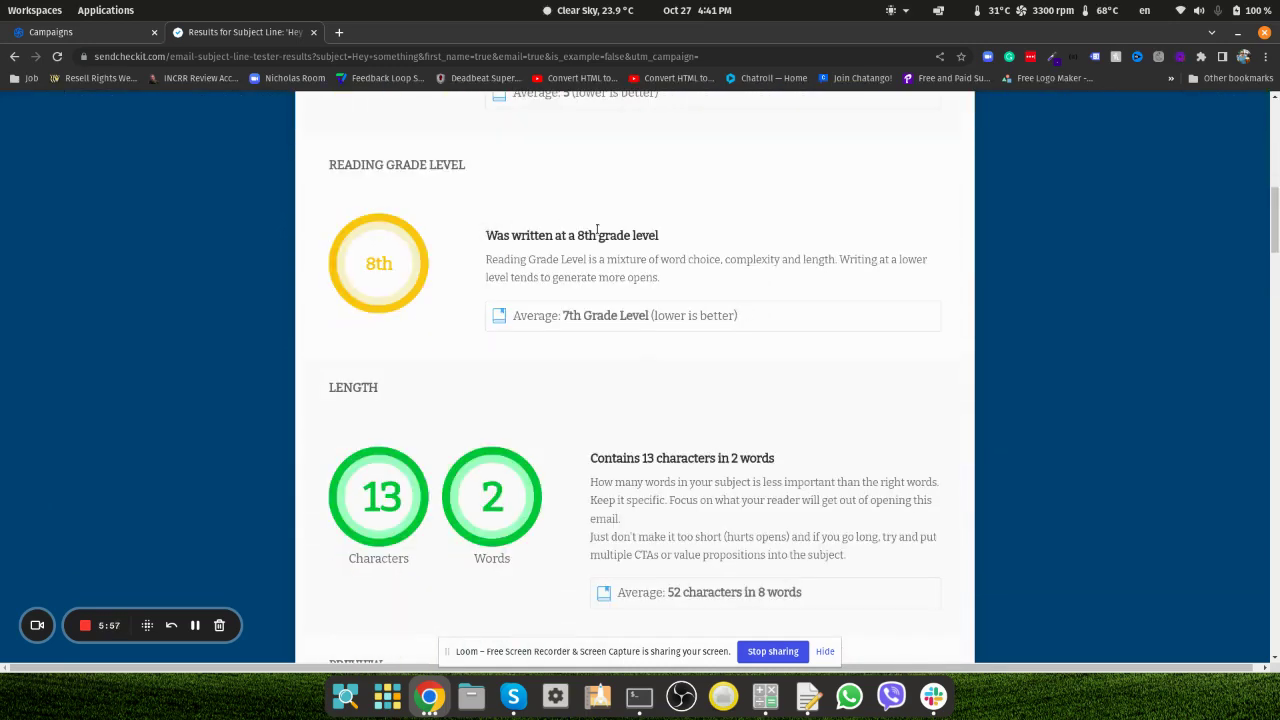
{"action": "left_click_drag", "start_coordinate": [506, 235], "coordinate": [655, 276]}
{"action": "left_click", "coordinate": [509, 232]}
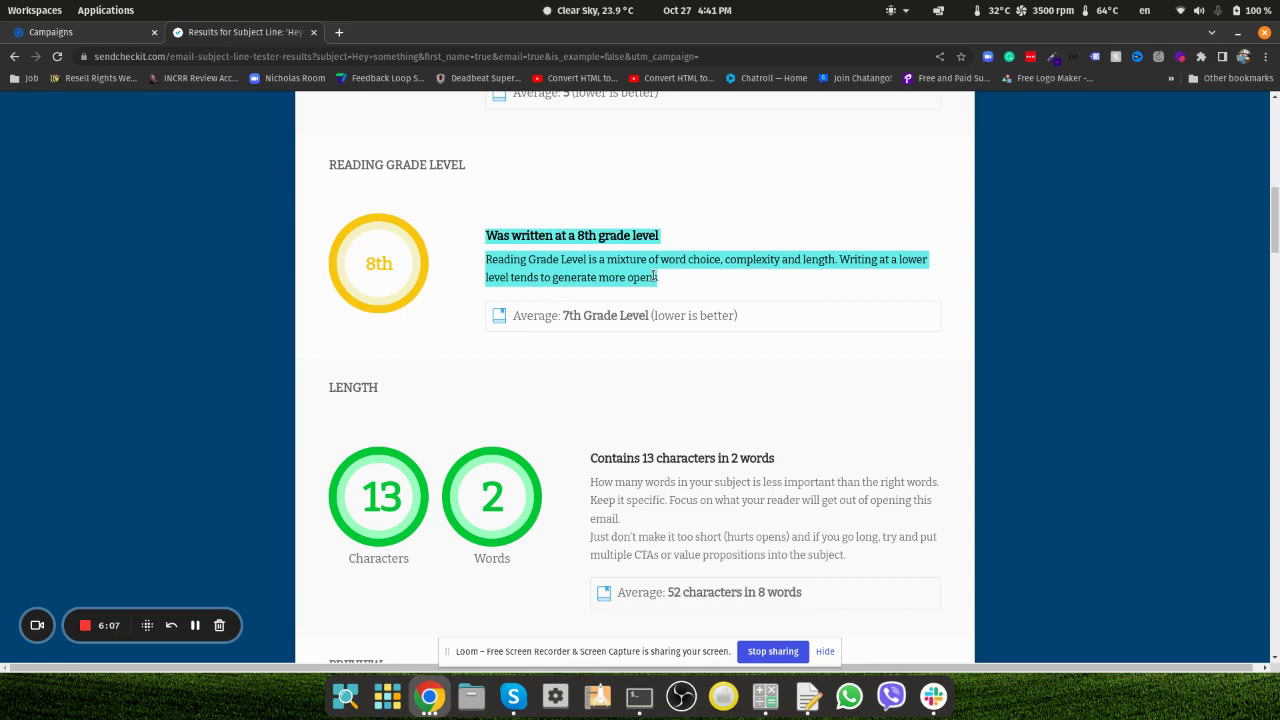
Step: Review the length, RE: or FWD, and Free sections of the subject line test results
{"action": "scroll", "coordinate": [655, 276], "scroll_direction": "down", "scroll_amount": 8}
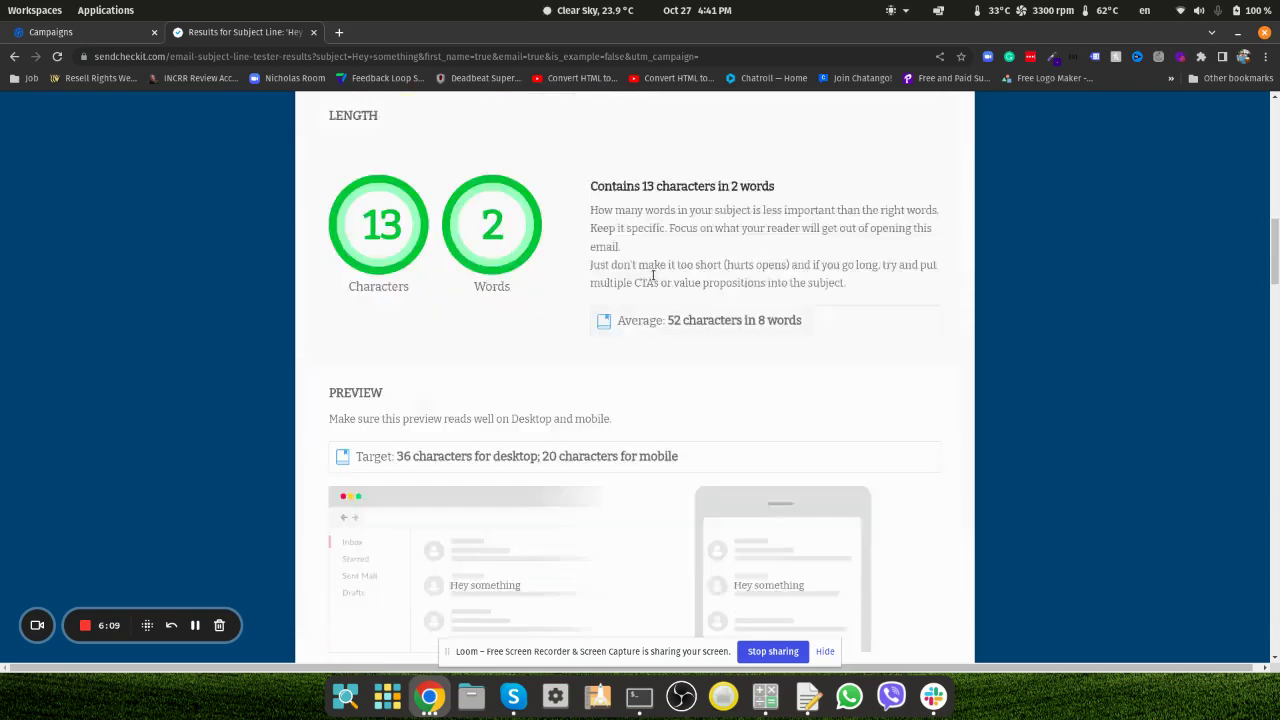
{"action": "scroll", "coordinate": [653, 274], "scroll_direction": "down", "scroll_amount": 7}
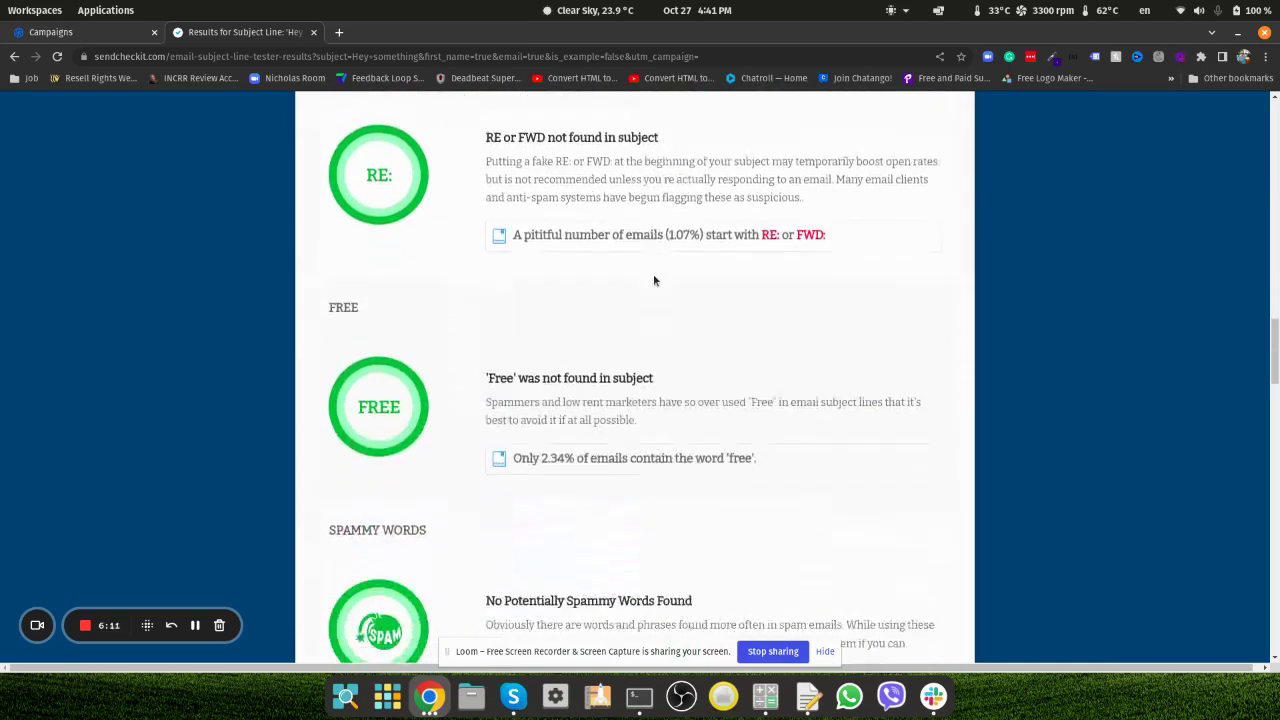
{"action": "scroll", "coordinate": [653, 275], "scroll_direction": "up", "scroll_amount": 5}
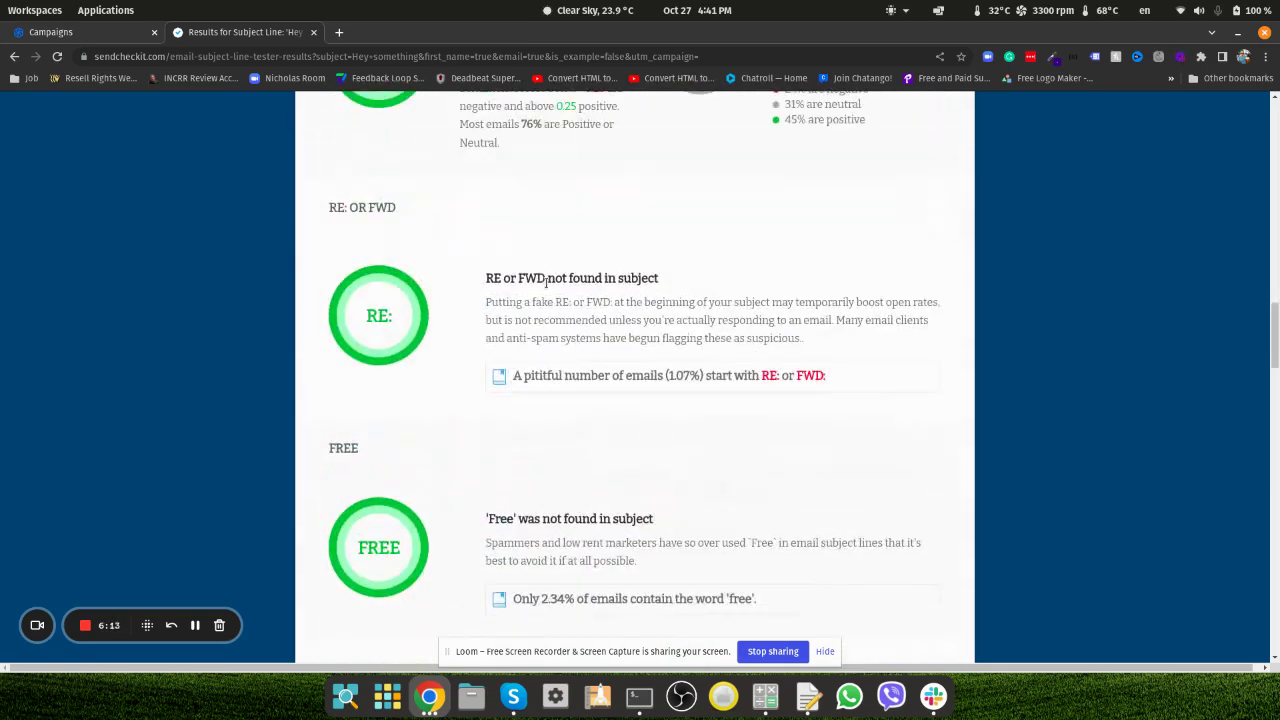
{"action": "left_click_drag", "start_coordinate": [498, 276], "coordinate": [677, 299]}
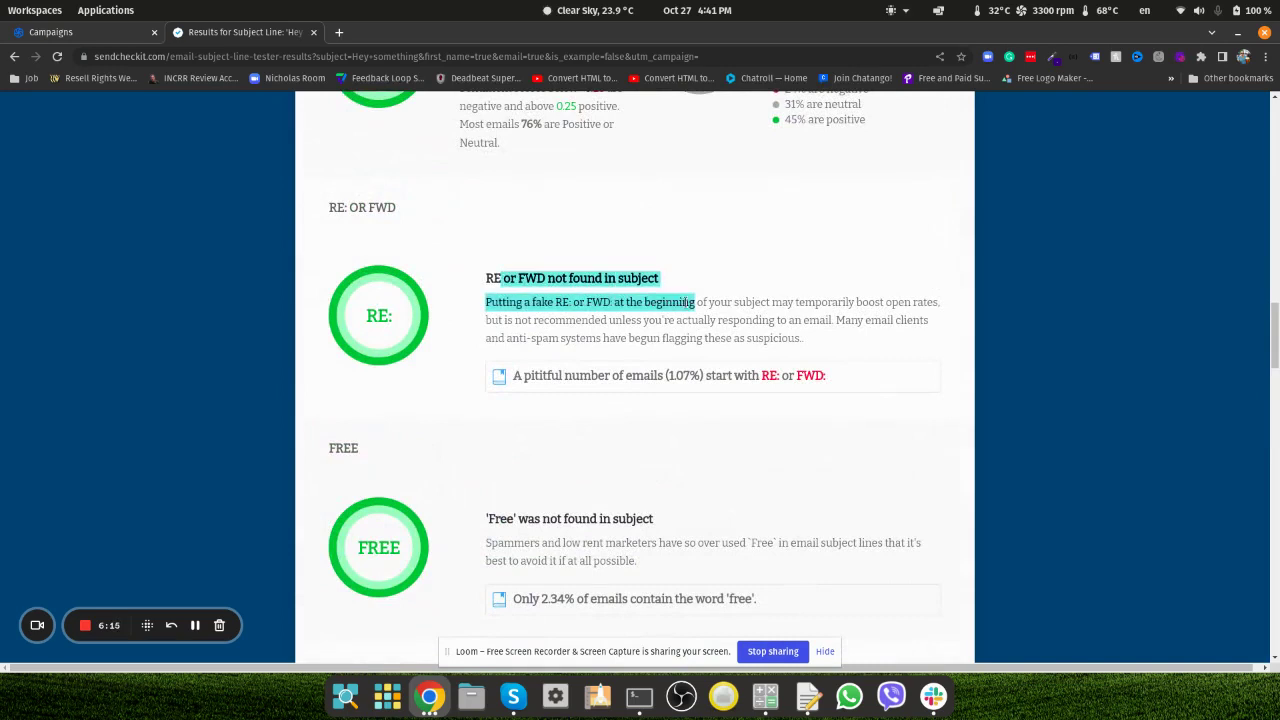
{"action": "left_click", "coordinate": [675, 300]}
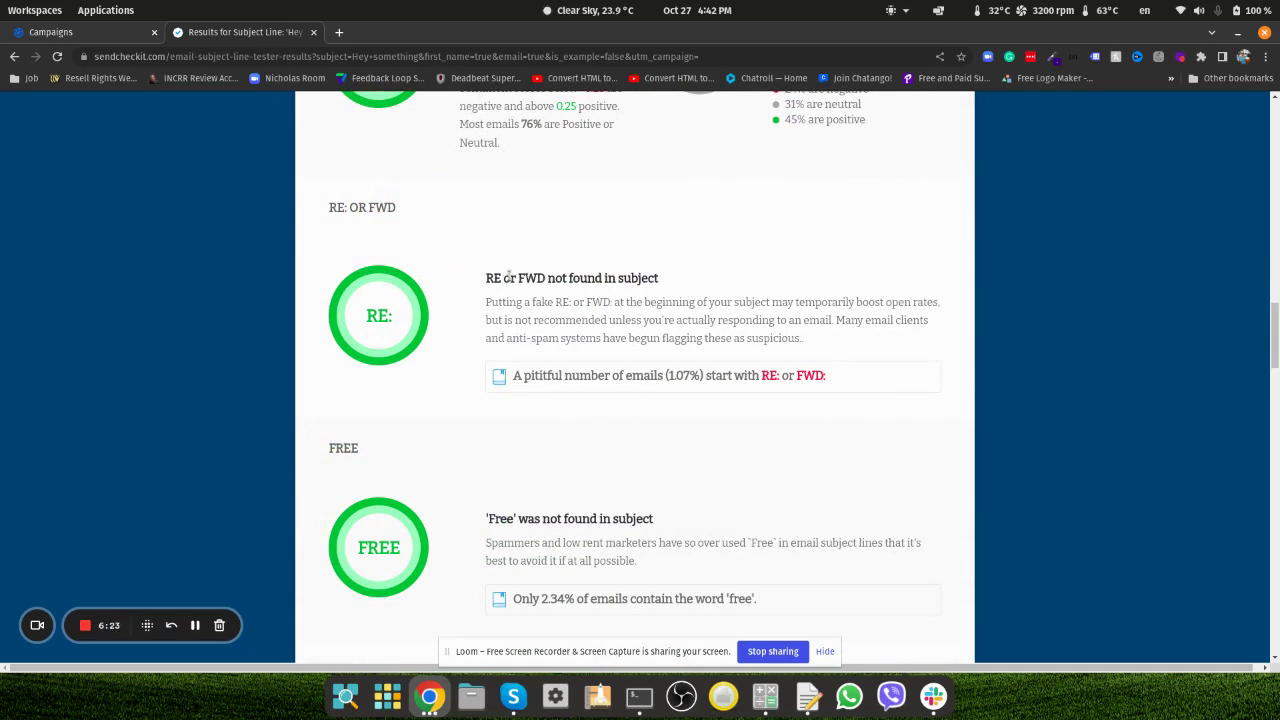
{"action": "mouse_move", "coordinate": [486, 278]}
{"action": "left_mouse_down"}
{"action": "mouse_move", "coordinate": [785, 348]}
{"action": "mouse_move", "coordinate": [505, 263]}
{"action": "left_mouse_up"}
{"action": "left_click", "coordinate": [785, 348]}
{"action": "left_click", "coordinate": [503, 262]}
{"action": "scroll", "coordinate": [492, 272], "scroll_direction": "down", "scroll_amount": 5}
{"action": "left_click_drag", "start_coordinate": [486, 278], "coordinate": [683, 321]}
{"action": "left_click", "coordinate": [680, 327]}
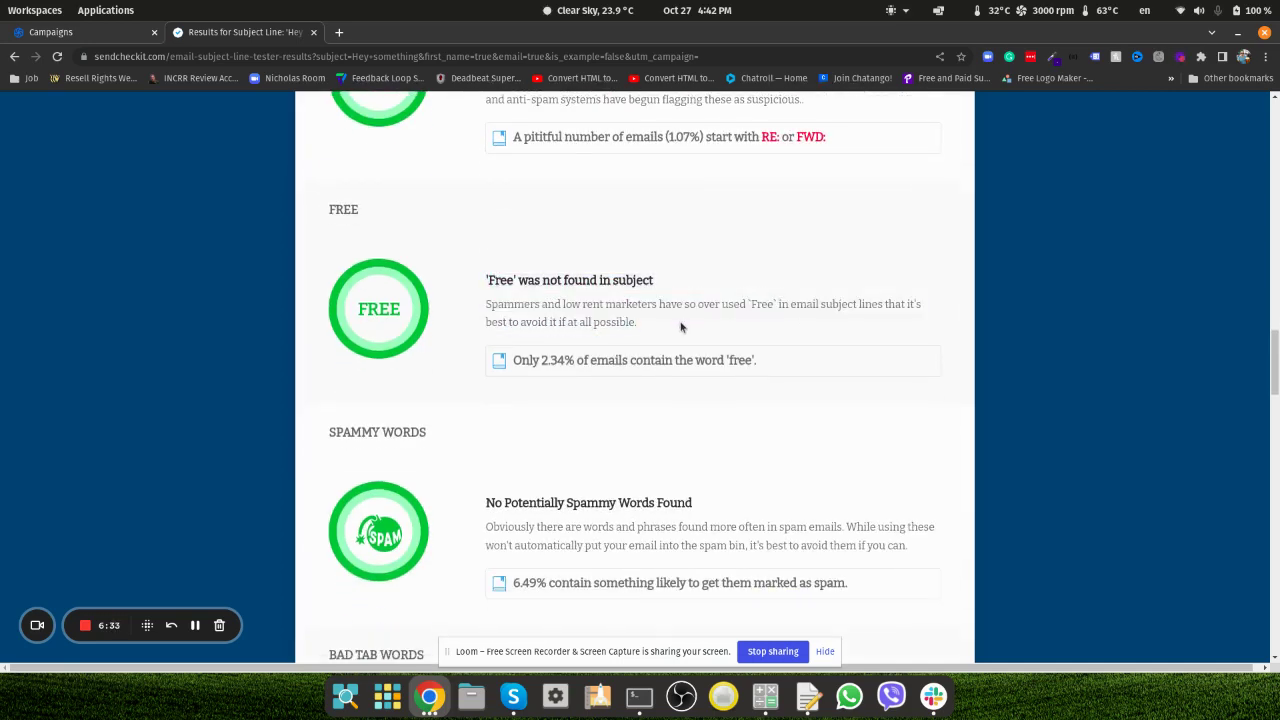
{"action": "left_click_drag", "start_coordinate": [482, 260], "coordinate": [671, 324]}
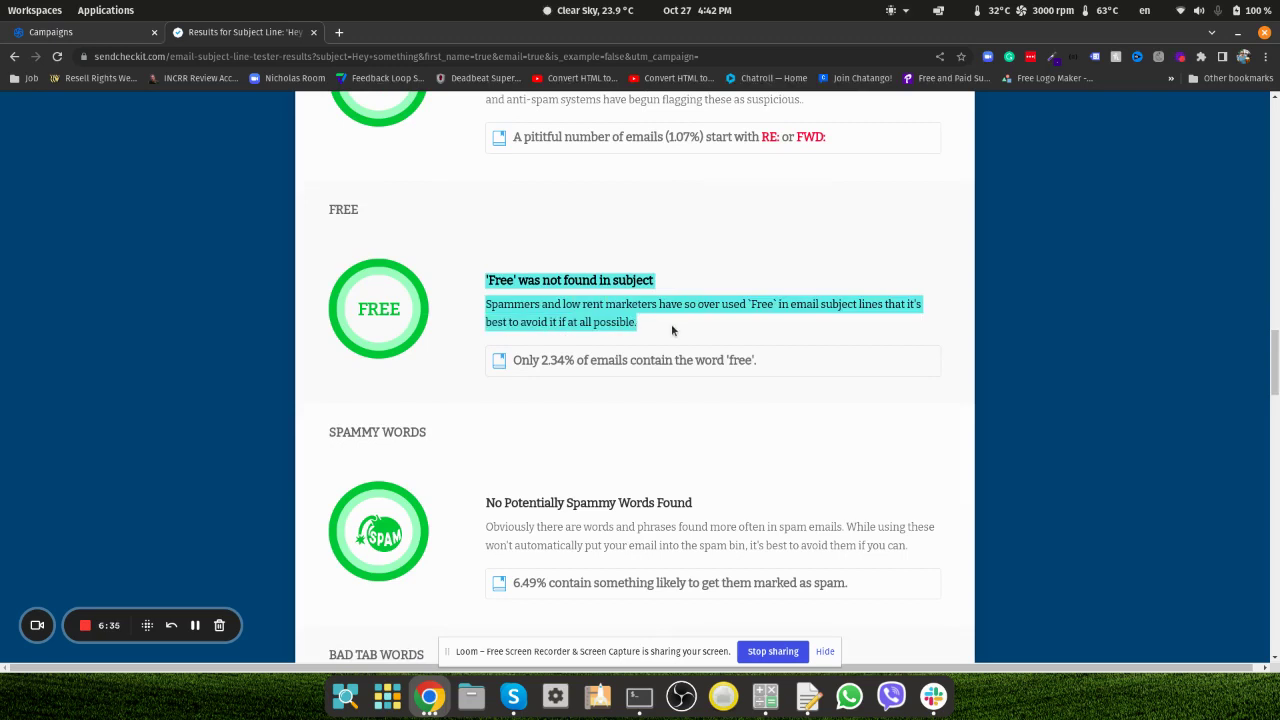
{"action": "left_click", "coordinate": [671, 324]}
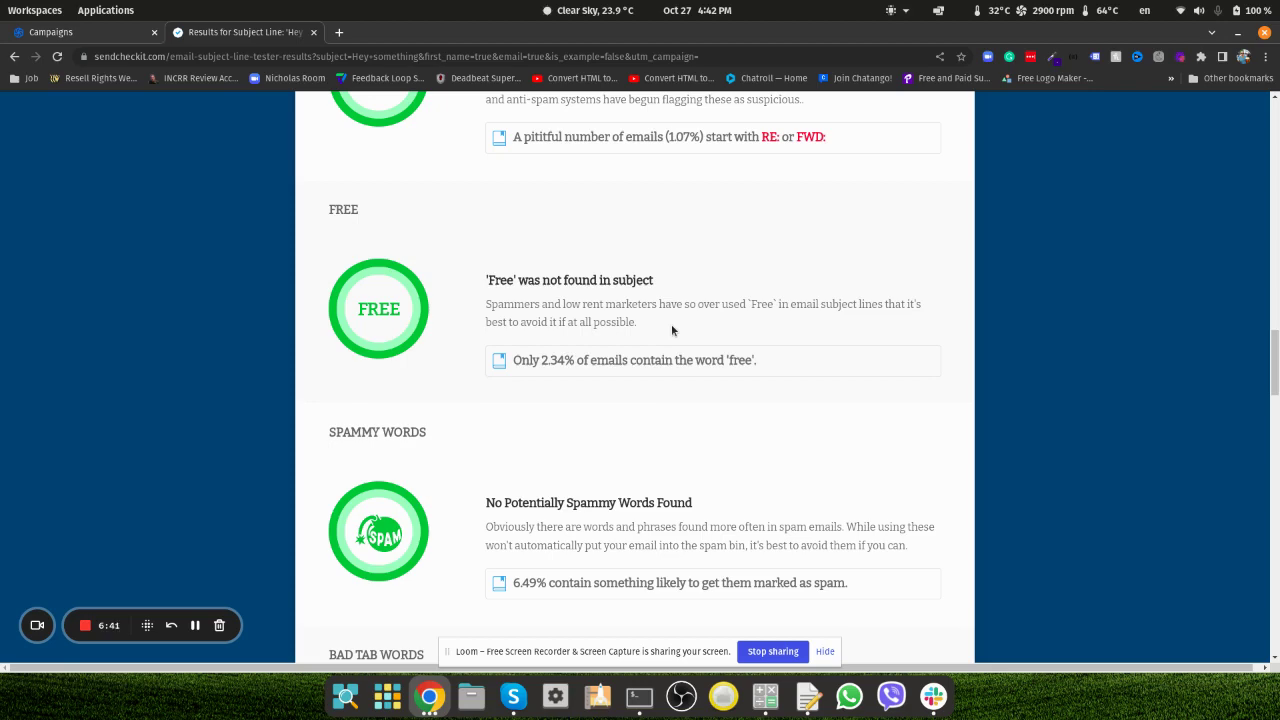
Step: Review the Spammy Words and Bad Tab Words sections of the subject line test results
{"action": "scroll", "coordinate": [556, 296], "scroll_direction": "down", "scroll_amount": 3}
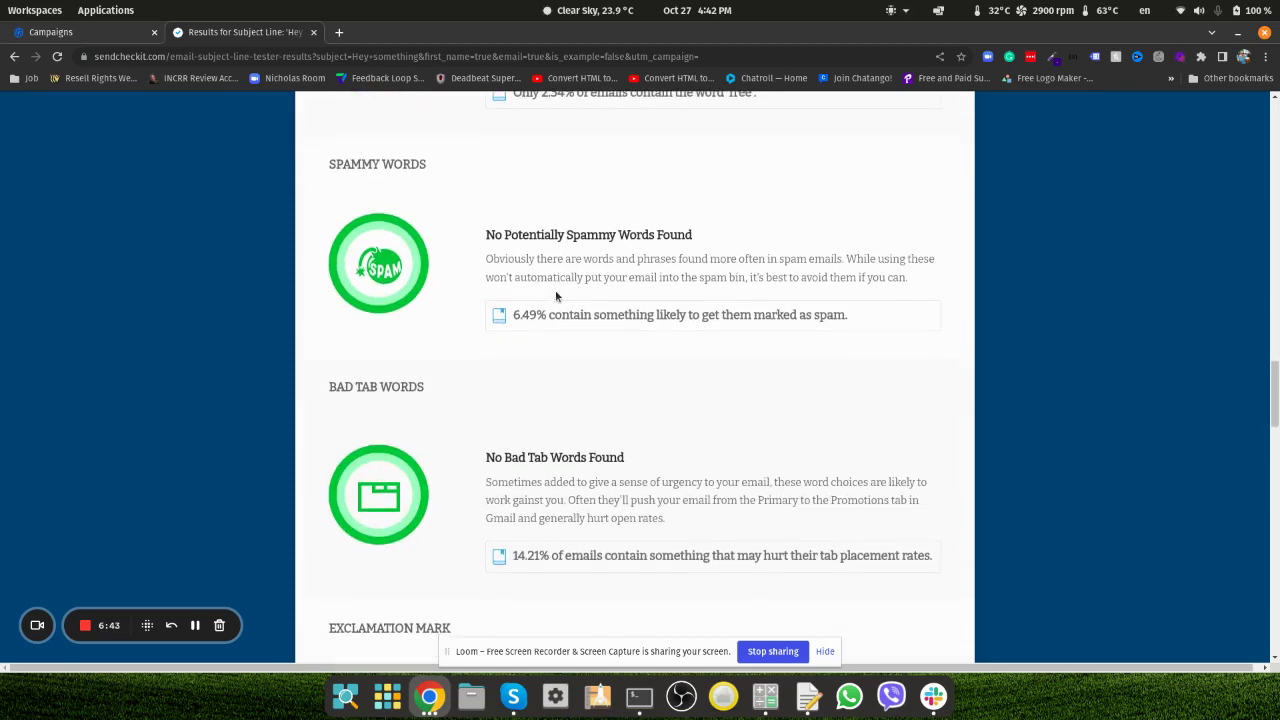
{"action": "left_click_drag", "start_coordinate": [486, 252], "coordinate": [660, 262]}
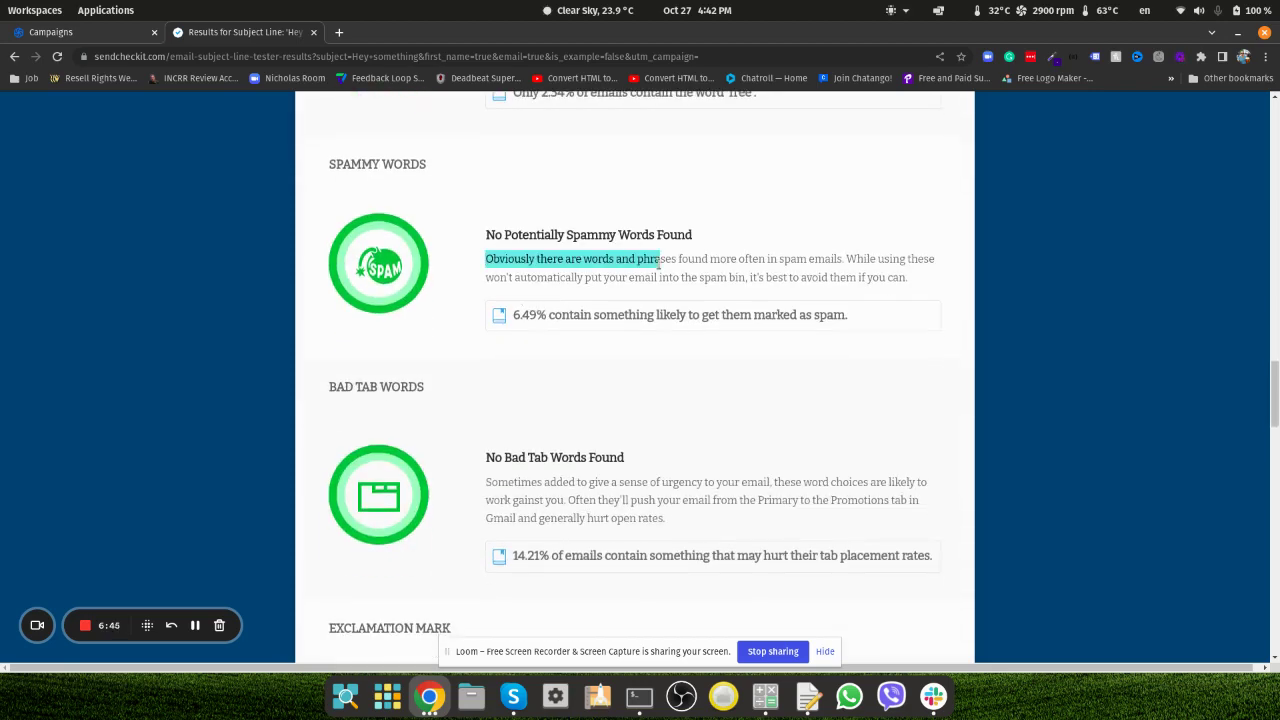
{"action": "left_click", "coordinate": [659, 265]}
{"action": "left_click_drag", "start_coordinate": [516, 235], "coordinate": [720, 278]}
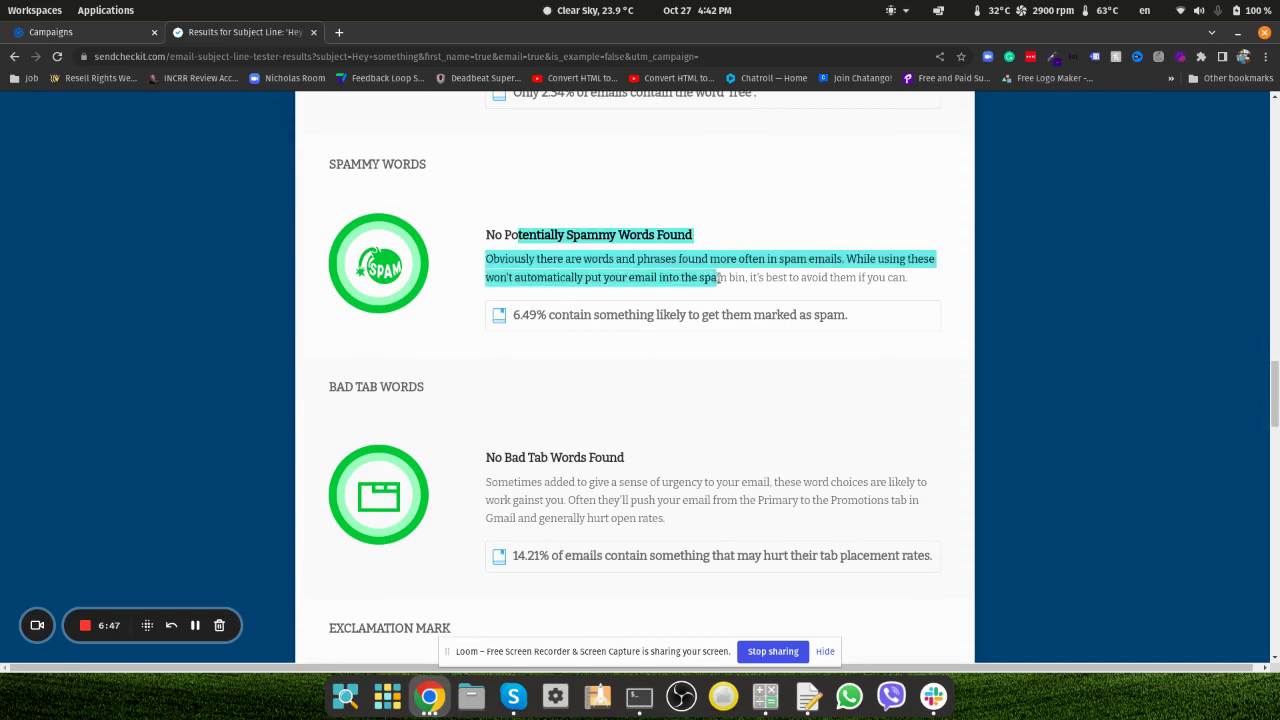
{"action": "left_click", "coordinate": [718, 278]}
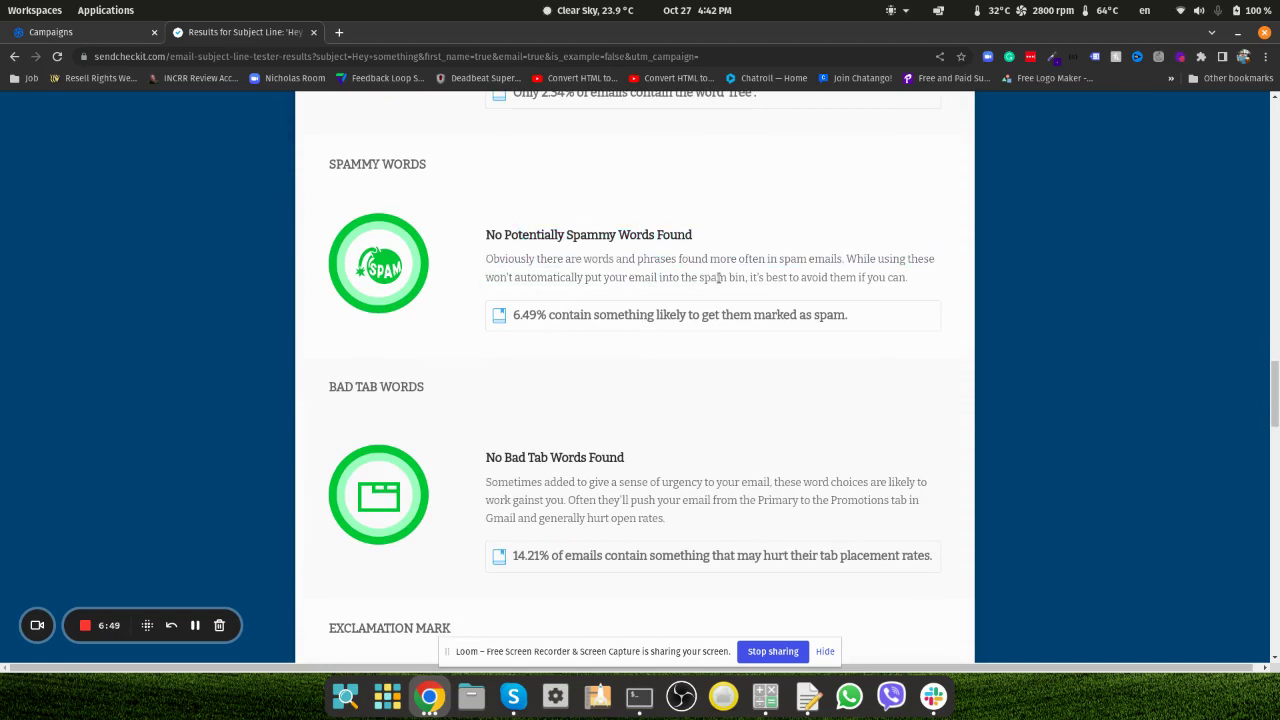
{"action": "scroll", "coordinate": [718, 278], "scroll_direction": "down", "scroll_amount": 3}
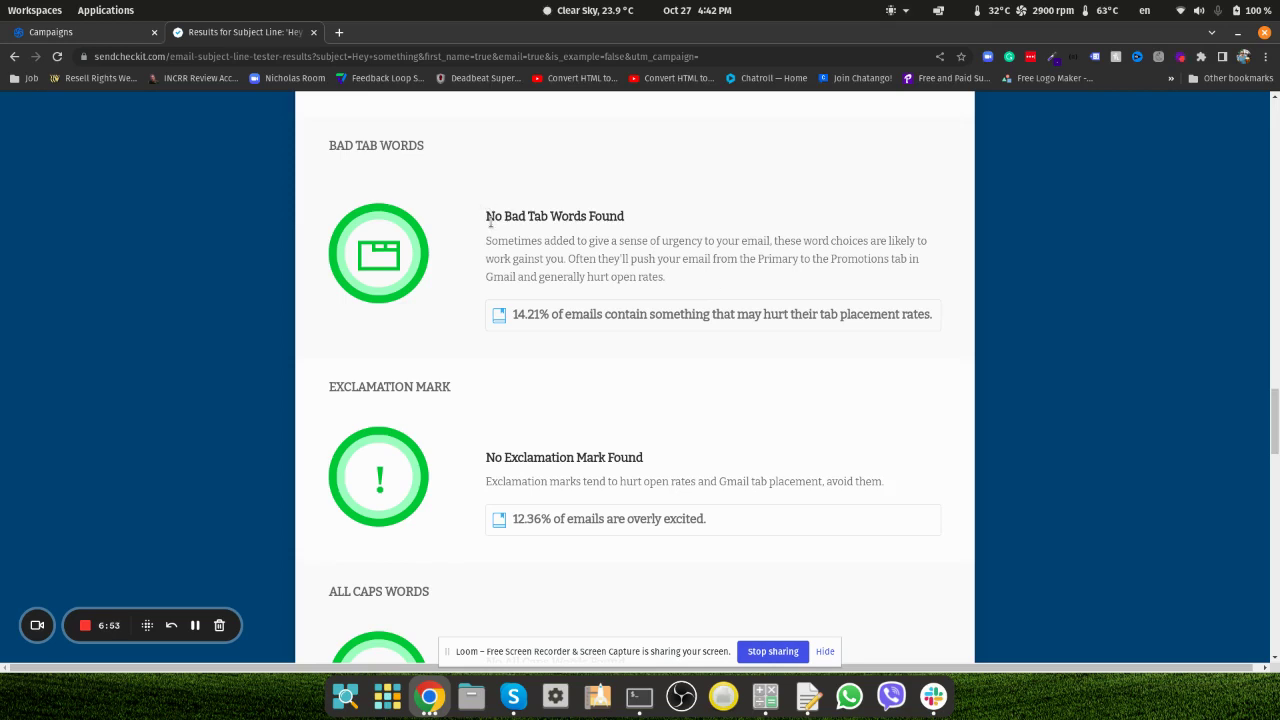
{"action": "left_click_drag", "start_coordinate": [485, 216], "coordinate": [690, 279]}
{"action": "left_click", "coordinate": [690, 279]}
Step: Review the Exclamation Mark and All Caps Words sections of the subject line test results
{"action": "scroll", "coordinate": [480, 270], "scroll_direction": "down", "scroll_amount": 3}
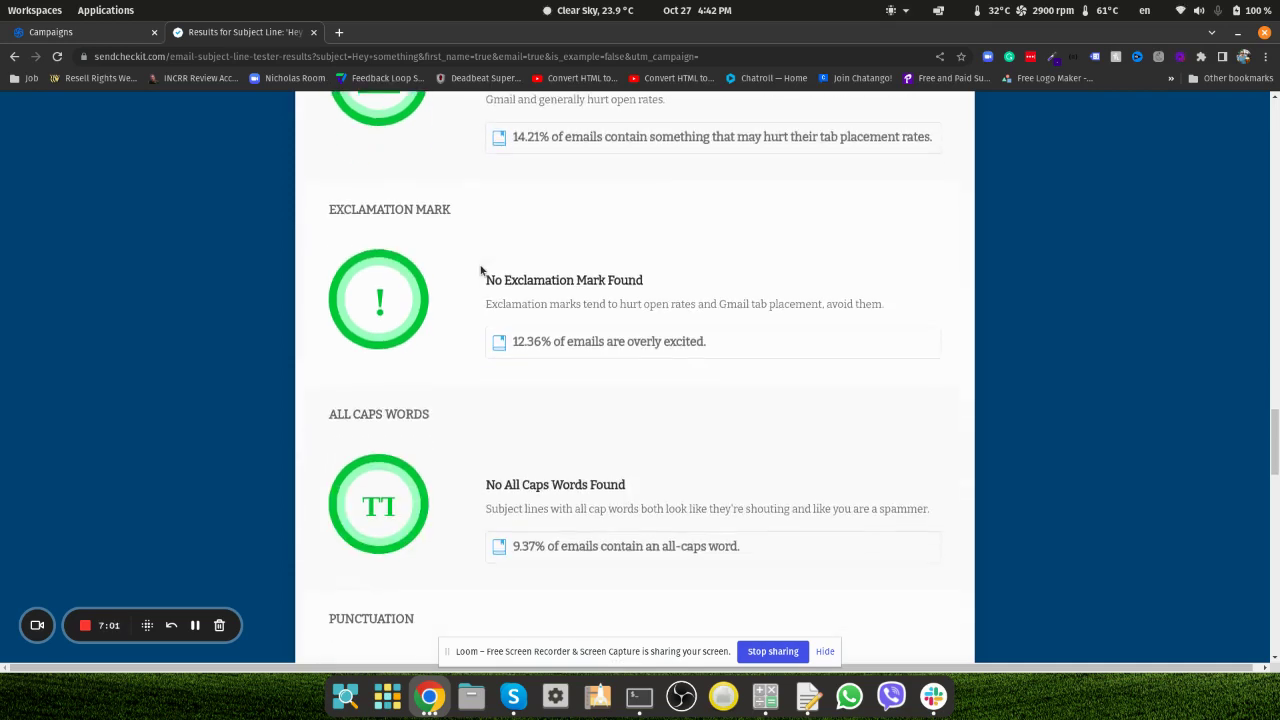
{"action": "mouse_move", "coordinate": [485, 280]}
{"action": "left_mouse_down"}
{"action": "mouse_move", "coordinate": [717, 309]}
{"action": "mouse_move", "coordinate": [471, 280]}
{"action": "left_mouse_up"}
{"action": "left_click", "coordinate": [717, 309]}
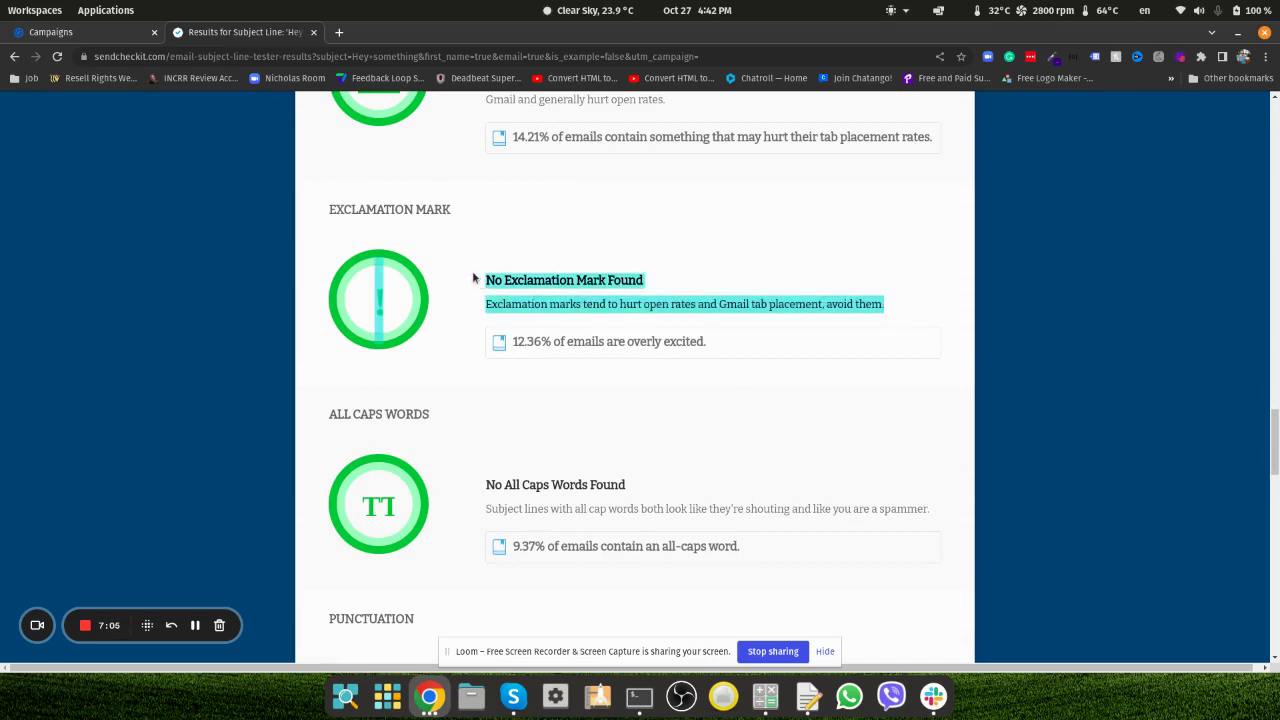
{"action": "left_click", "coordinate": [471, 280]}
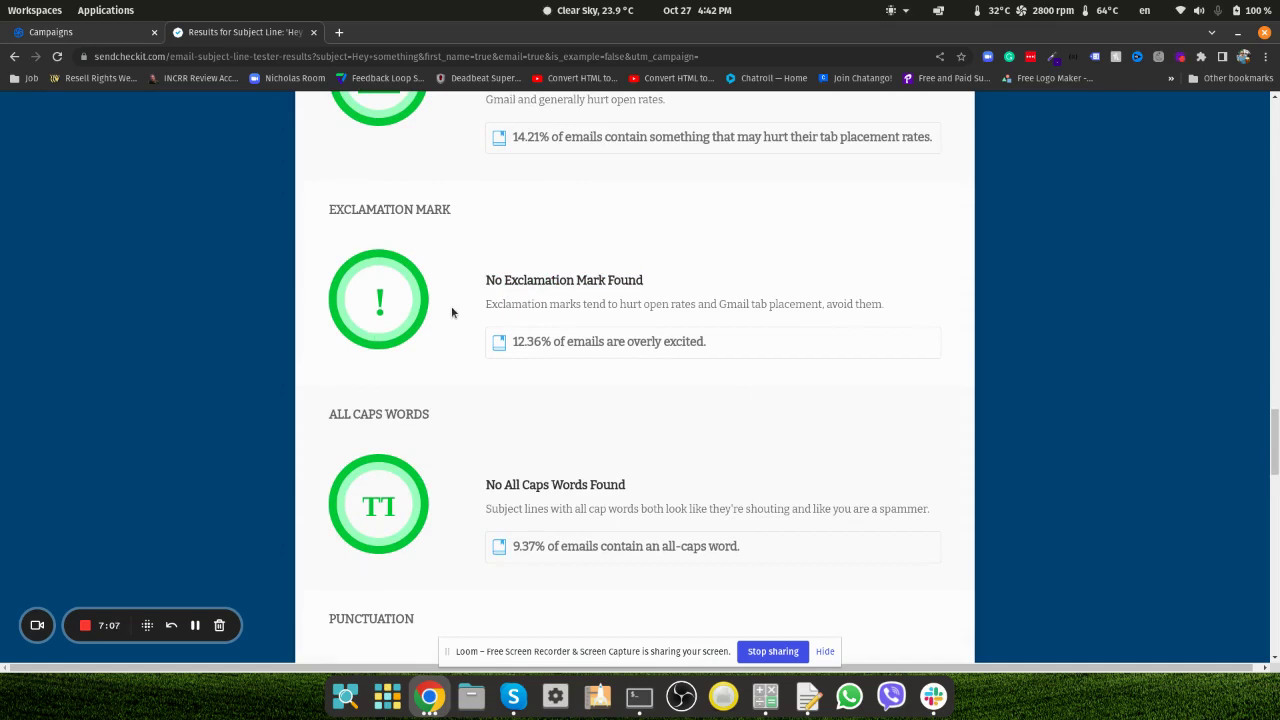
{"action": "scroll", "coordinate": [451, 306], "scroll_direction": "down", "scroll_amount": 1}
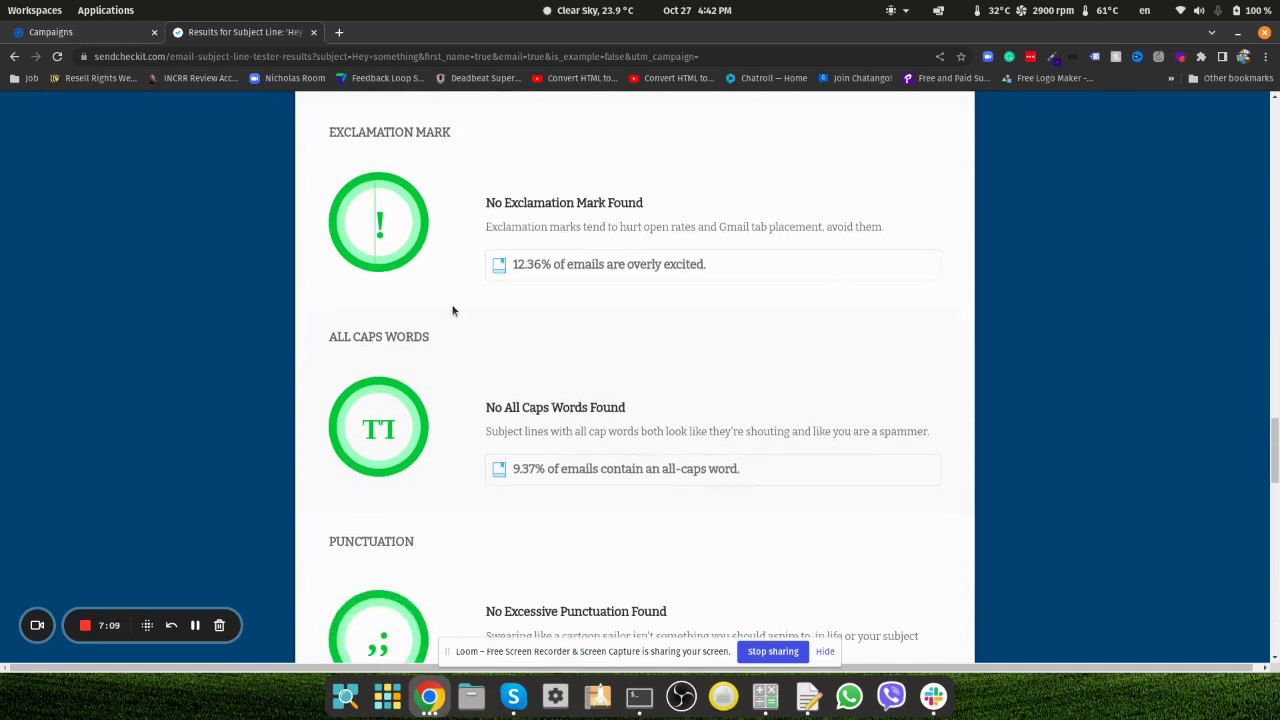
{"action": "scroll", "coordinate": [486, 330], "scroll_direction": "down", "scroll_amount": 1}
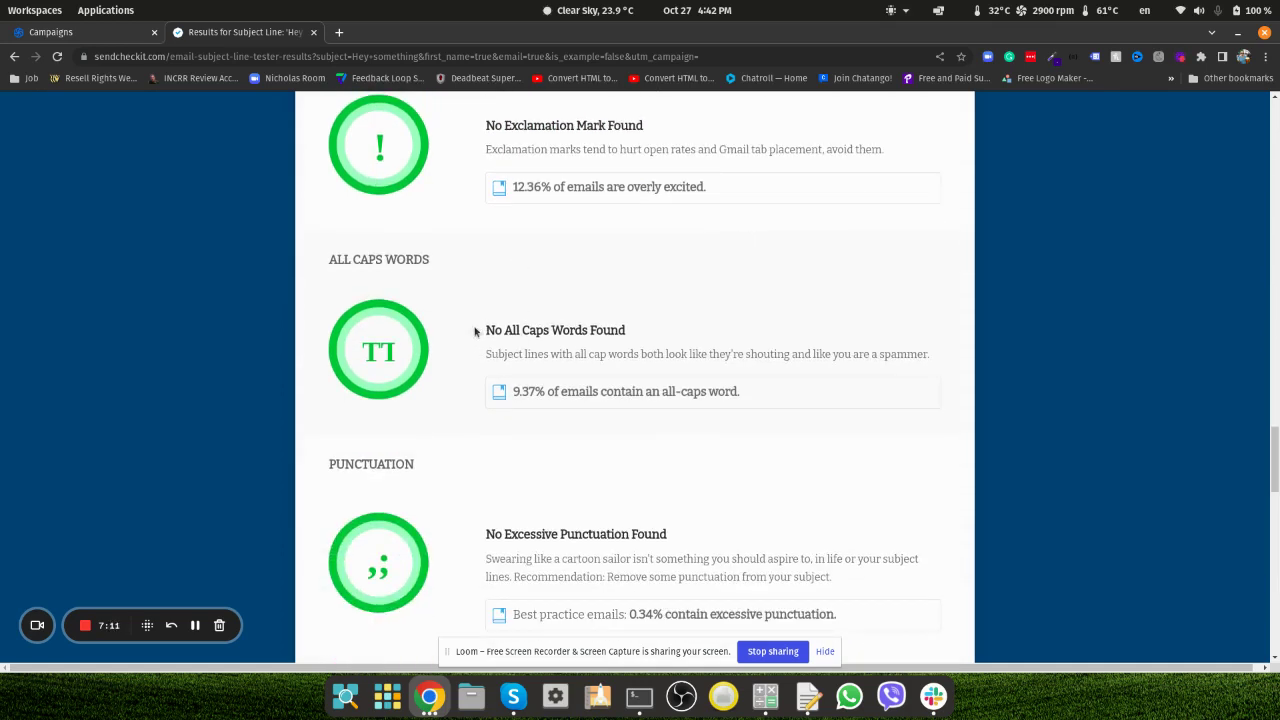
{"action": "left_click_drag", "start_coordinate": [486, 330], "coordinate": [640, 343]}
{"action": "left_click", "coordinate": [641, 345]}
Step: Review the Punctuation and Personalization sections of the subject line test results
{"action": "scroll", "coordinate": [641, 345], "scroll_direction": "down", "scroll_amount": 3}
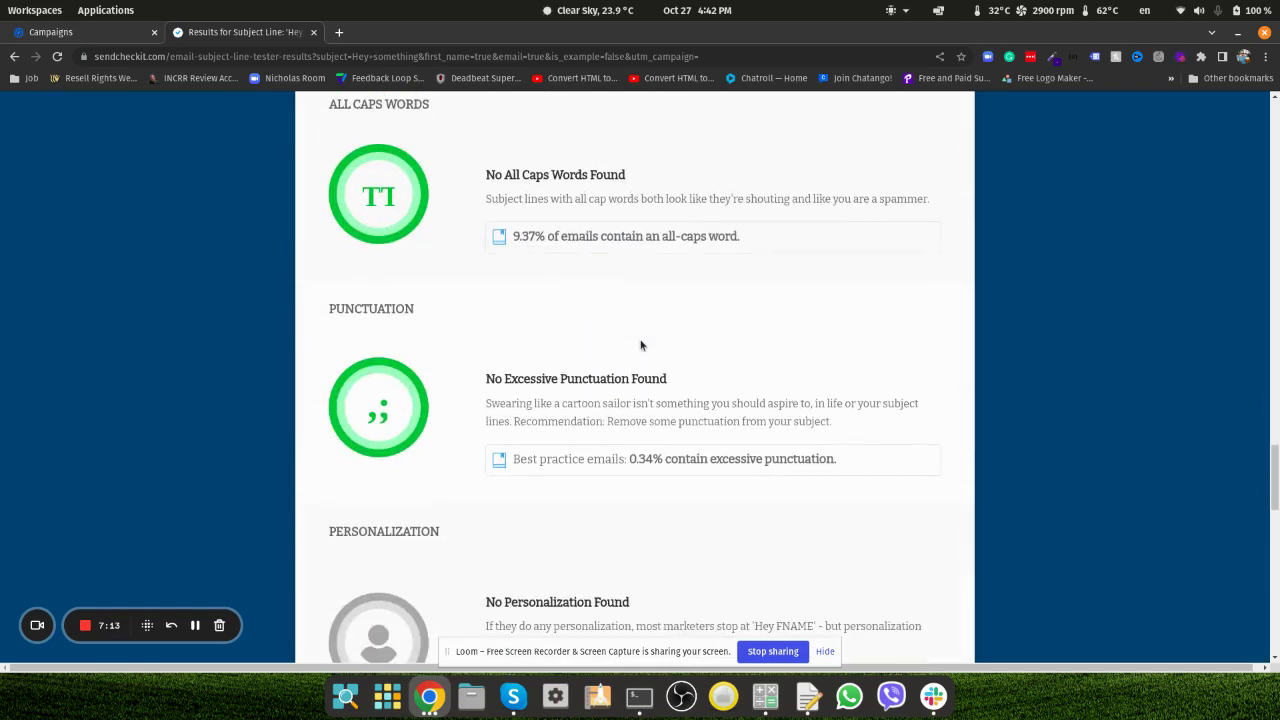
{"action": "scroll", "coordinate": [640, 340], "scroll_direction": "down", "scroll_amount": 1}
{"action": "scroll", "coordinate": [640, 340], "scroll_direction": "down", "scroll_amount": 2}
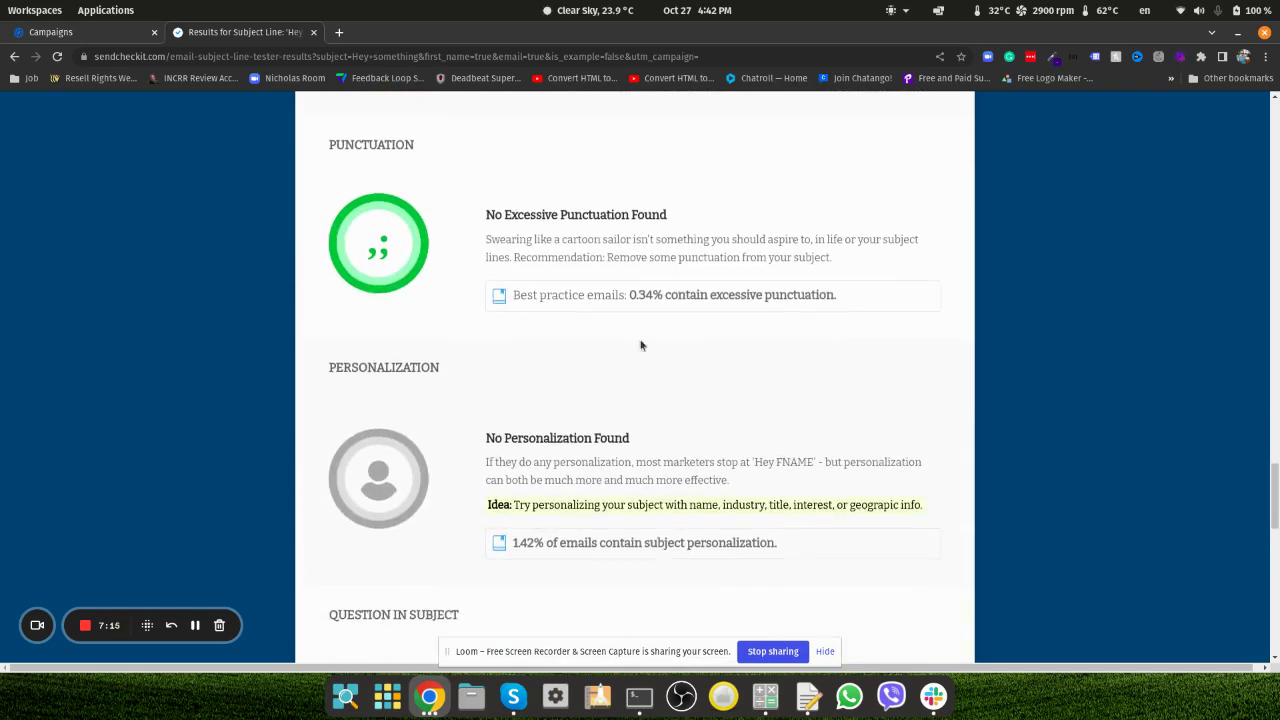
{"action": "scroll", "coordinate": [641, 345], "scroll_direction": "down", "scroll_amount": 1}
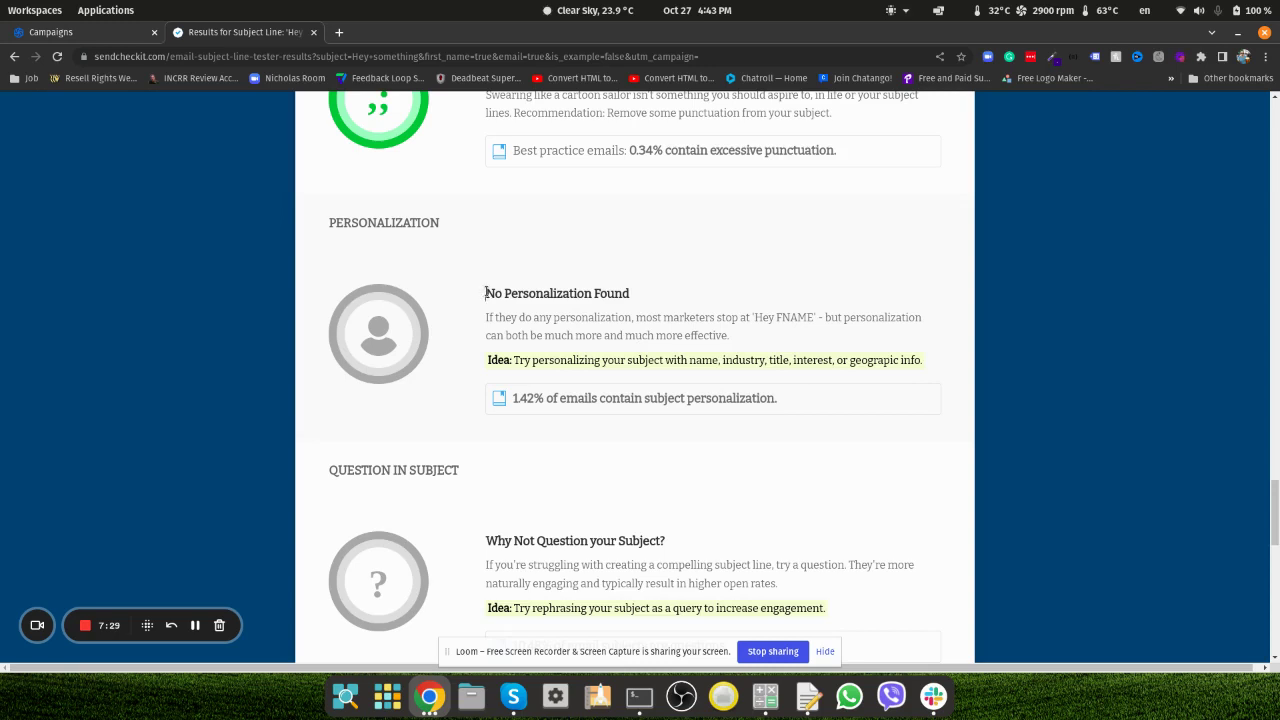
{"action": "mouse_move", "coordinate": [485, 292]}
{"action": "left_mouse_down"}
{"action": "mouse_move", "coordinate": [755, 335]}
{"action": "mouse_move", "coordinate": [470, 300]}
{"action": "left_mouse_up"}
{"action": "left_click", "coordinate": [767, 331]}
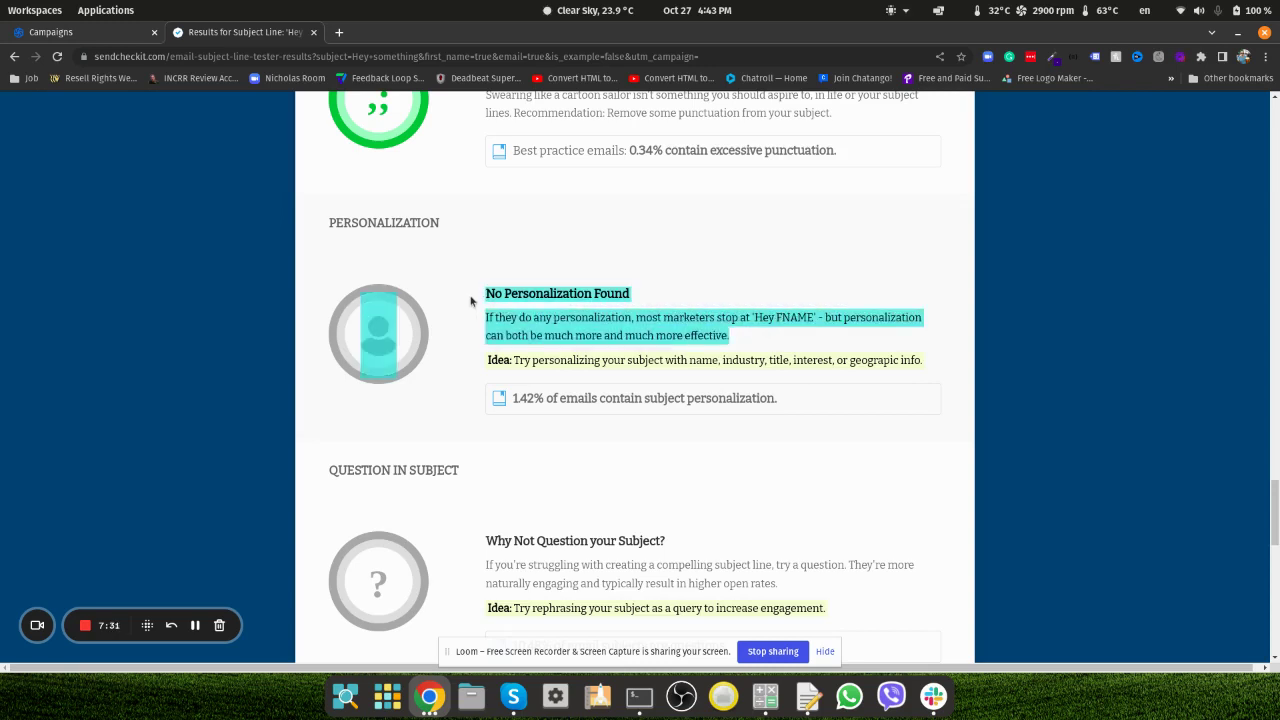
{"action": "left_click", "coordinate": [470, 301]}
Step: Switch back to the Sendinblue campaign and choose FIRSTNAME as the personalization attribute for the subject line
{"action": "left_click", "coordinate": [106, 37]}
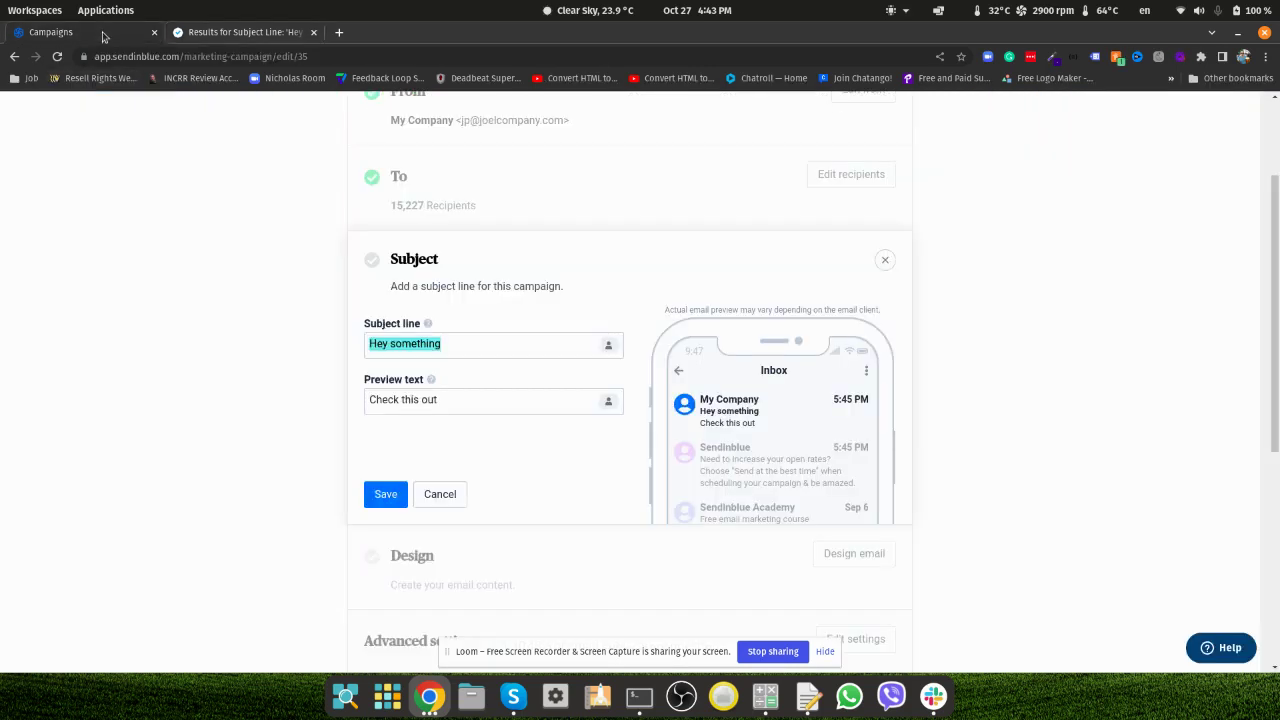
{"action": "left_click", "coordinate": [603, 346]}
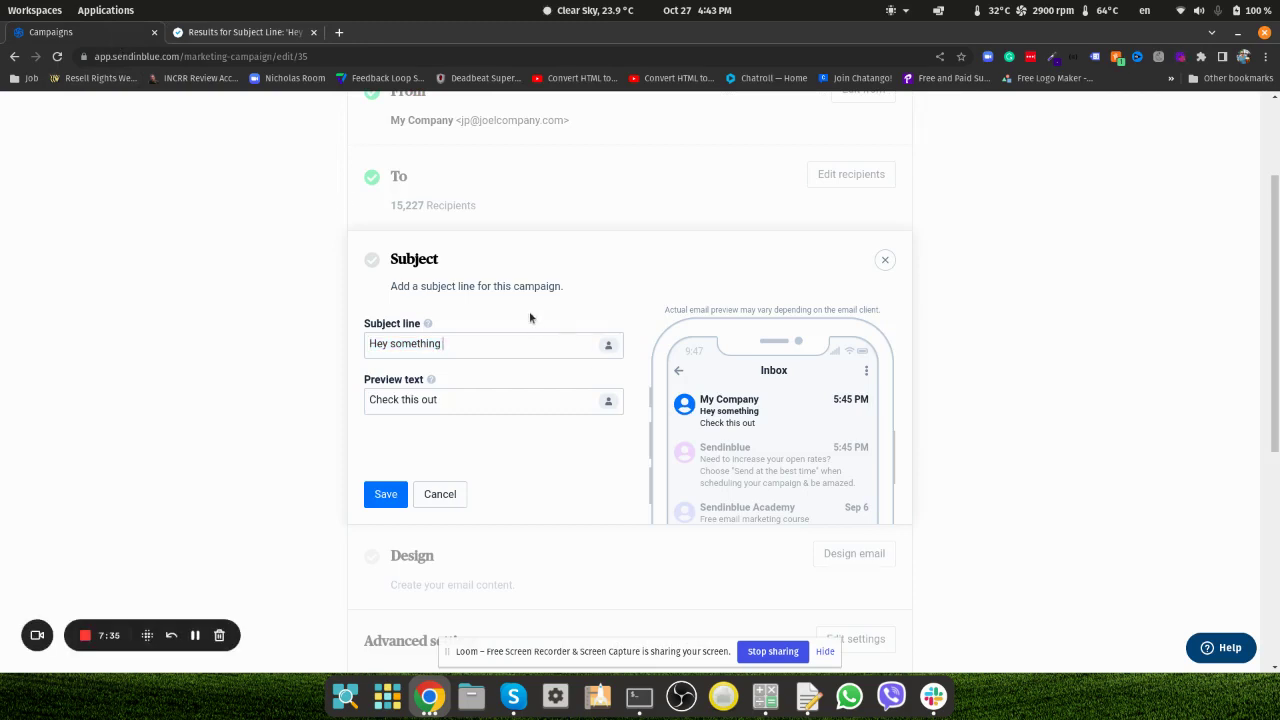
{"action": "left_click", "coordinate": [611, 344]}
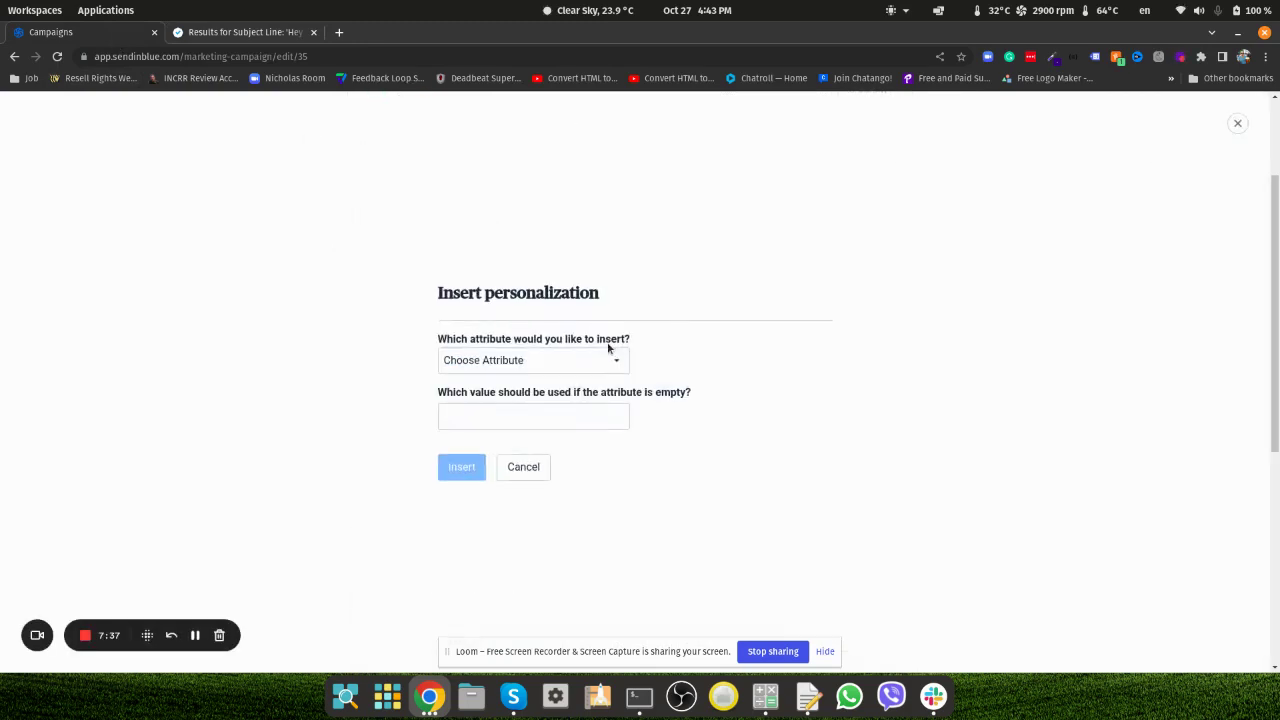
{"action": "left_click", "coordinate": [574, 360]}
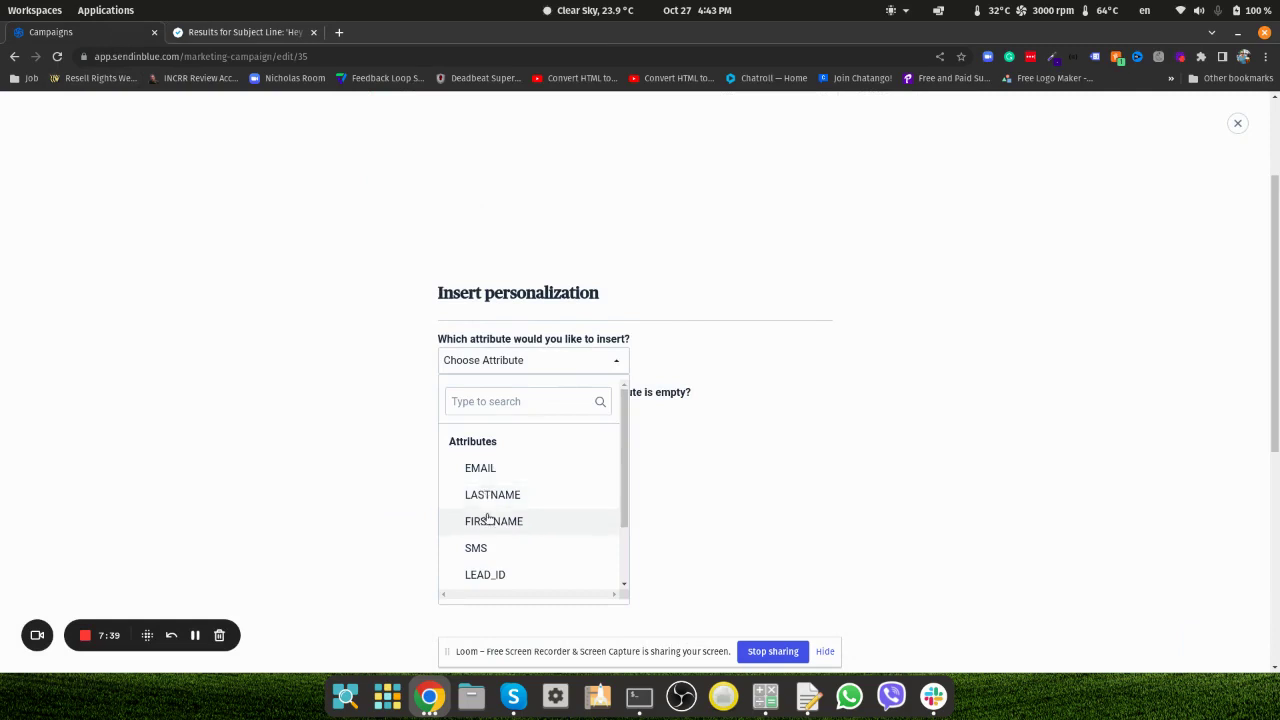
{"action": "scroll", "coordinate": [487, 522], "scroll_direction": "down", "scroll_amount": 2}
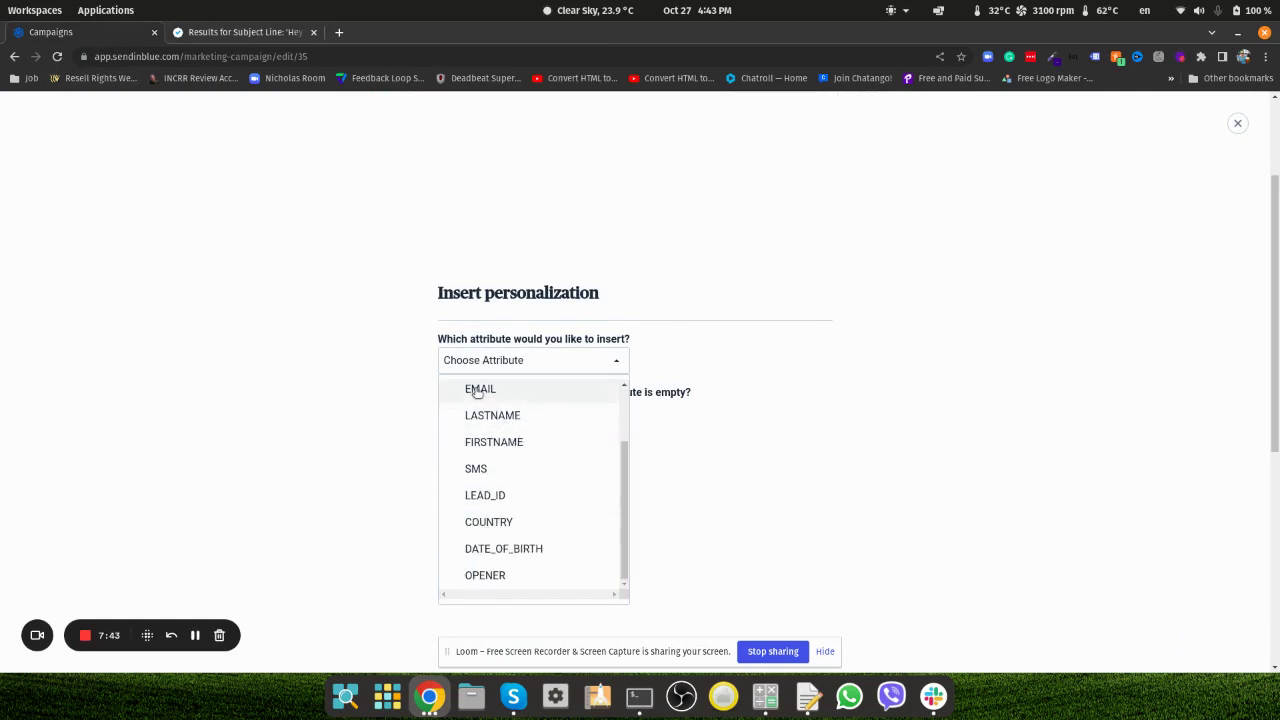
{"action": "left_click", "coordinate": [515, 441]}
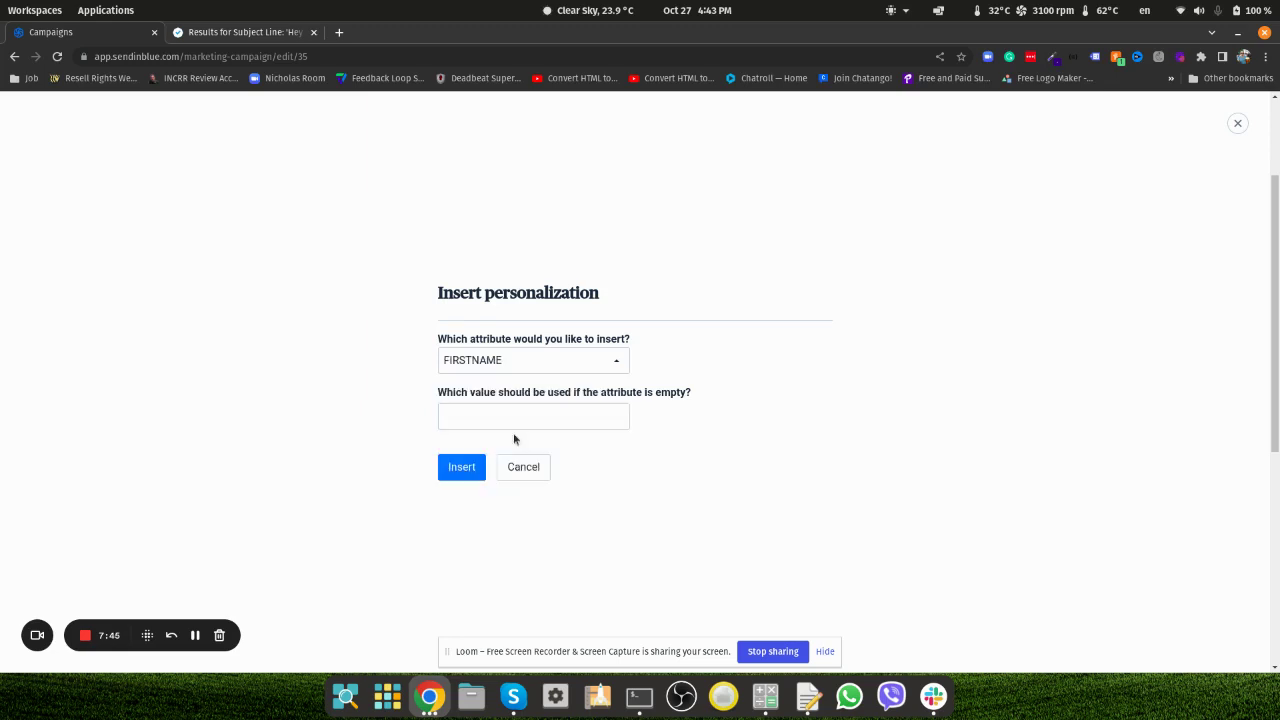
Step: Leave the fallback value for an empty attribute blank and insert the personalization into the subject line
{"action": "left_click", "coordinate": [499, 415]}
{"action": "left_click_drag", "start_coordinate": [439, 400], "coordinate": [694, 397]}
{"action": "left_click", "coordinate": [694, 397]}
{"action": "left_click", "coordinate": [569, 414]}
{"action": "type", "text": "S"}
{"action": "key", "text": "BackSpace"}
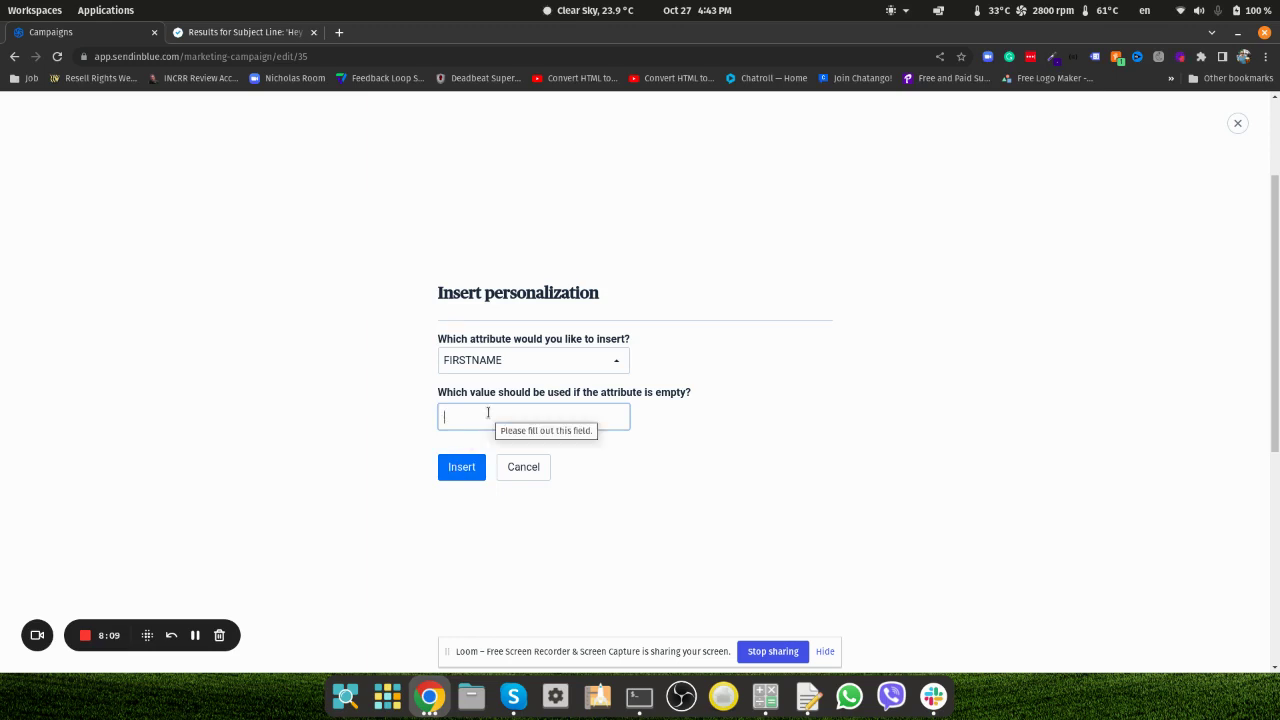
{"action": "left_click", "coordinate": [449, 474]}
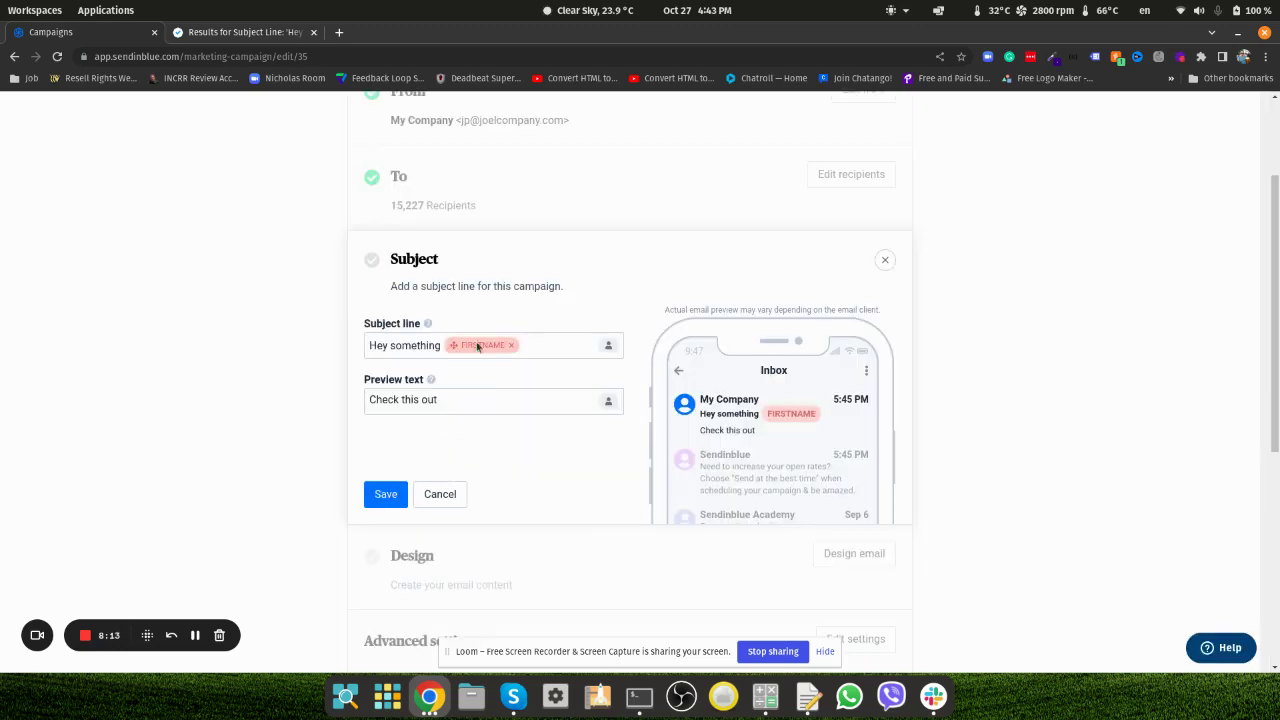
Step: Switch to the Send Check It page and retest the subject line as "Hey something {{contact.name}}"
{"action": "left_click", "coordinate": [236, 36]}
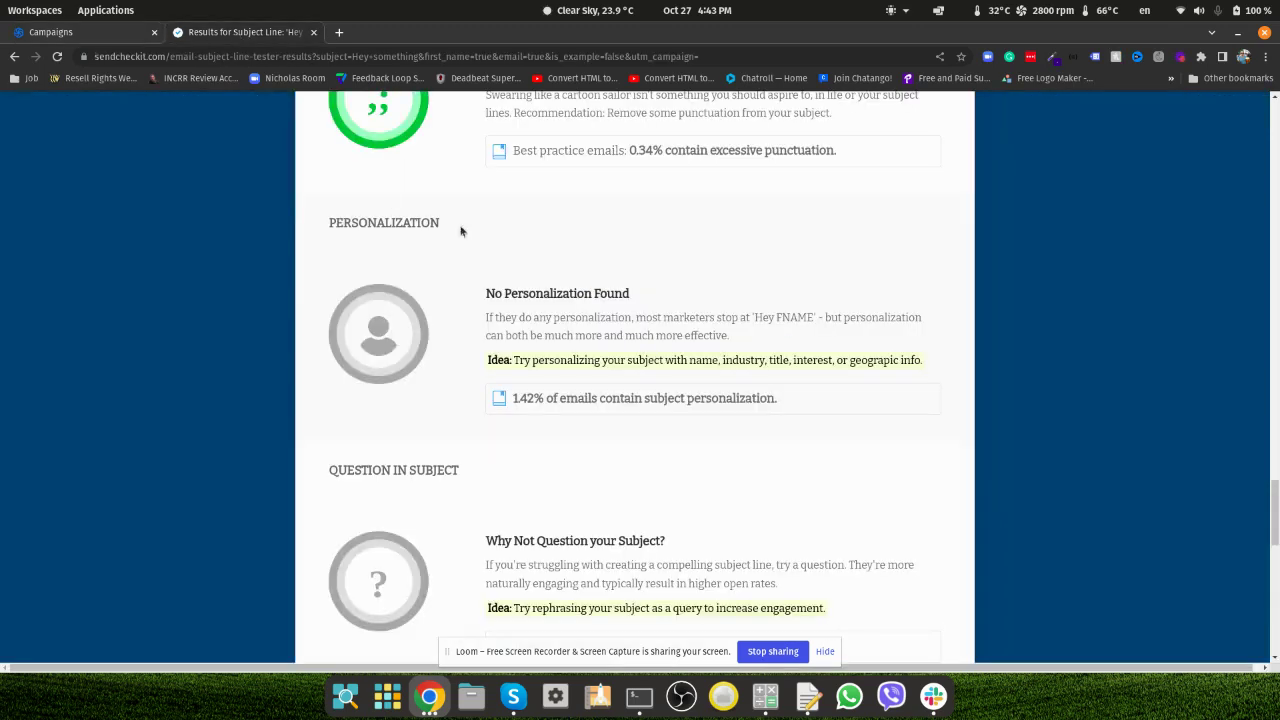
{"action": "scroll", "coordinate": [1051, 355], "scroll_direction": "down", "scroll_amount": 5}
{"action": "scroll", "coordinate": [1240, 200], "scroll_direction": "up", "scroll_amount": 15}
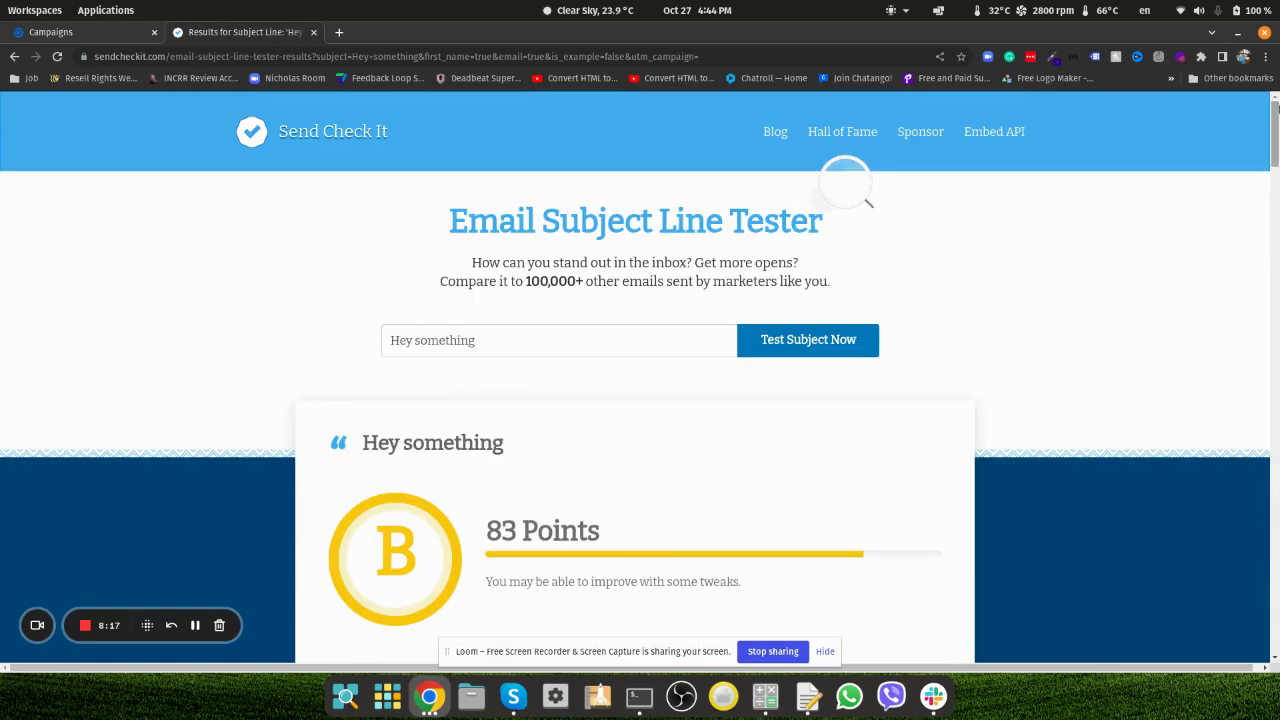
{"action": "left_click", "coordinate": [590, 336]}
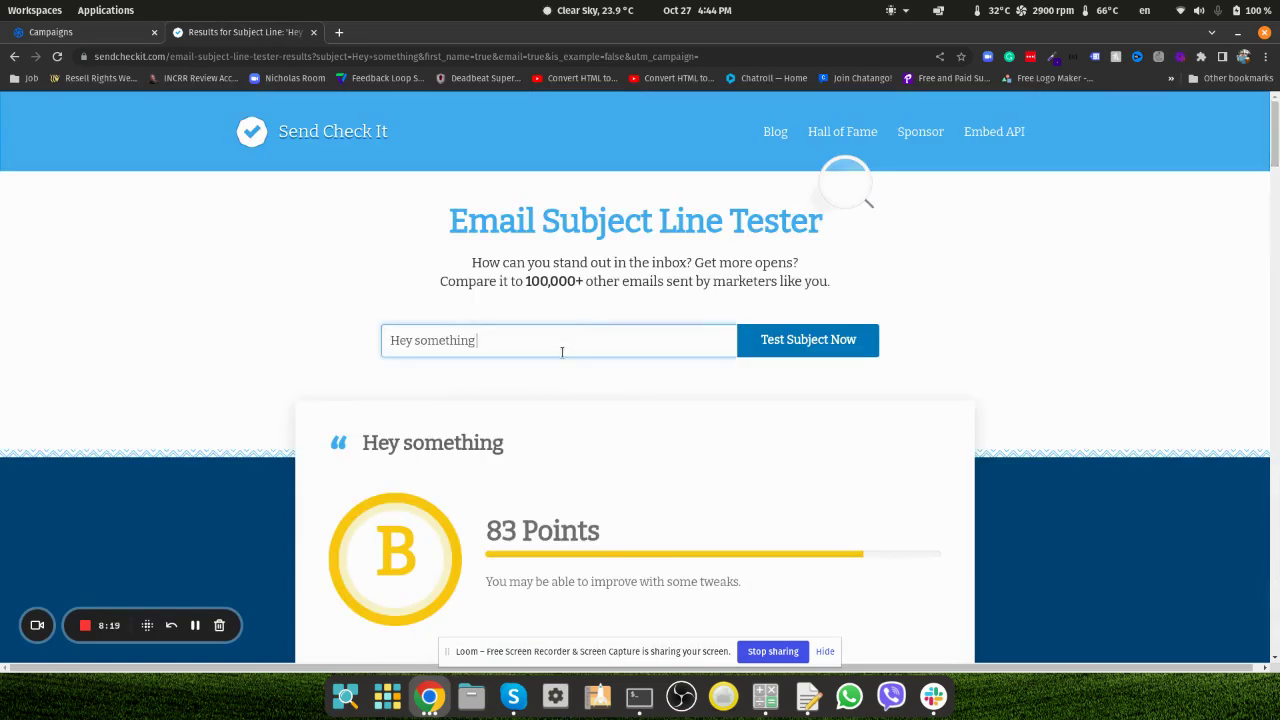
{"action": "type", "text": "{{contact.name}}"}
{"action": "left_click", "coordinate": [770, 330]}
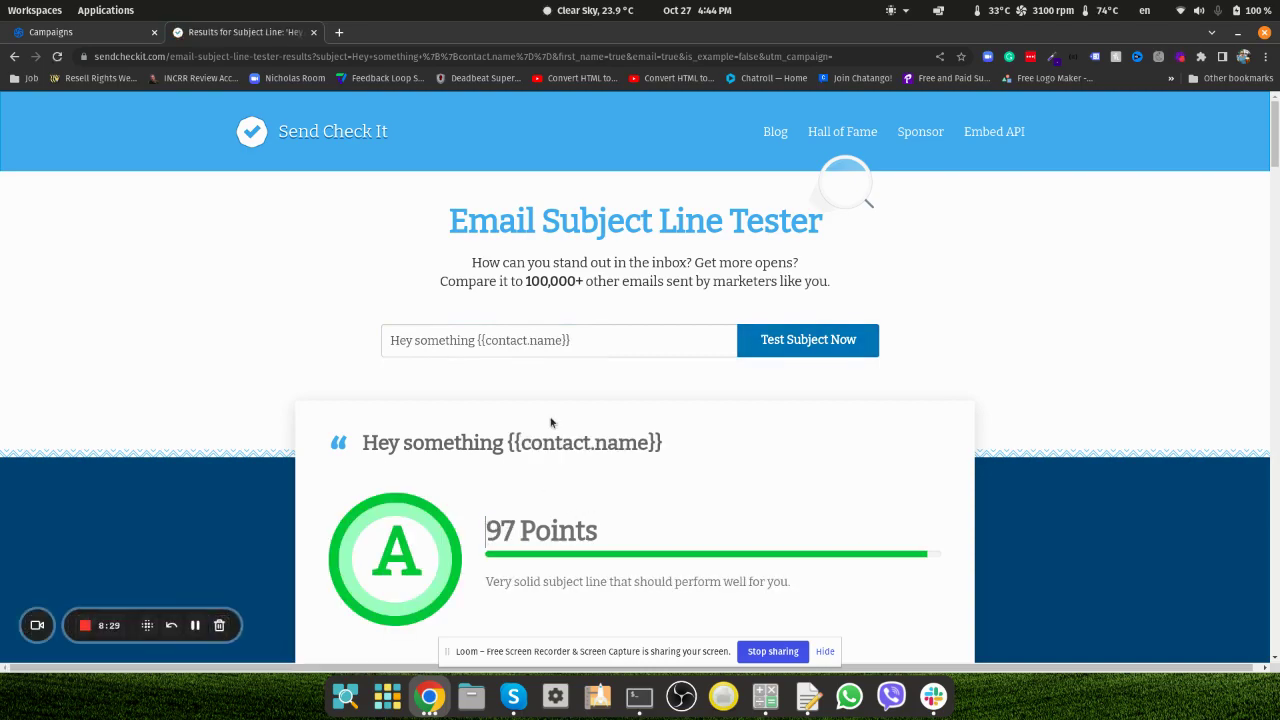
Step: Review the emoji, all lowercase and question suggestions in the new subject line test results
{"action": "scroll", "coordinate": [550, 422], "scroll_direction": "down", "scroll_amount": 15}
{"action": "scroll", "coordinate": [550, 422], "scroll_direction": "down", "scroll_amount": 10}
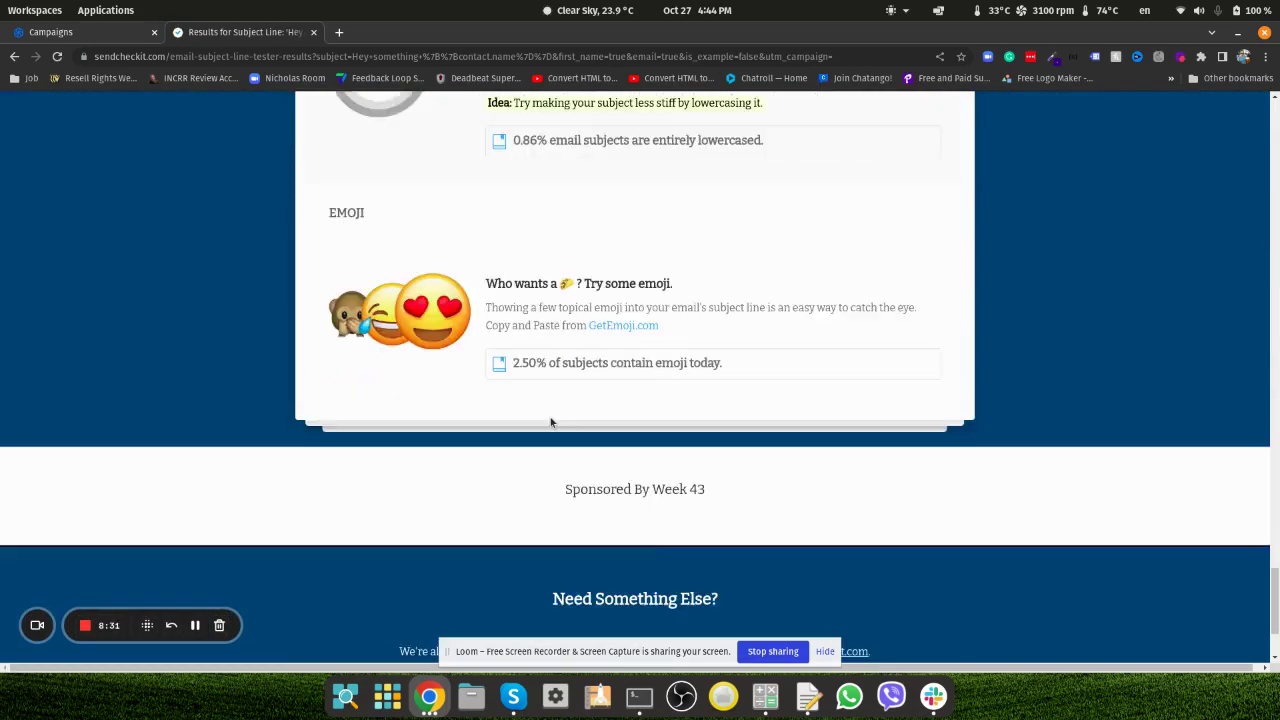
{"action": "scroll", "coordinate": [543, 420], "scroll_direction": "up", "scroll_amount": 5}
{"action": "scroll", "coordinate": [500, 324], "scroll_direction": "up", "scroll_amount": 1}
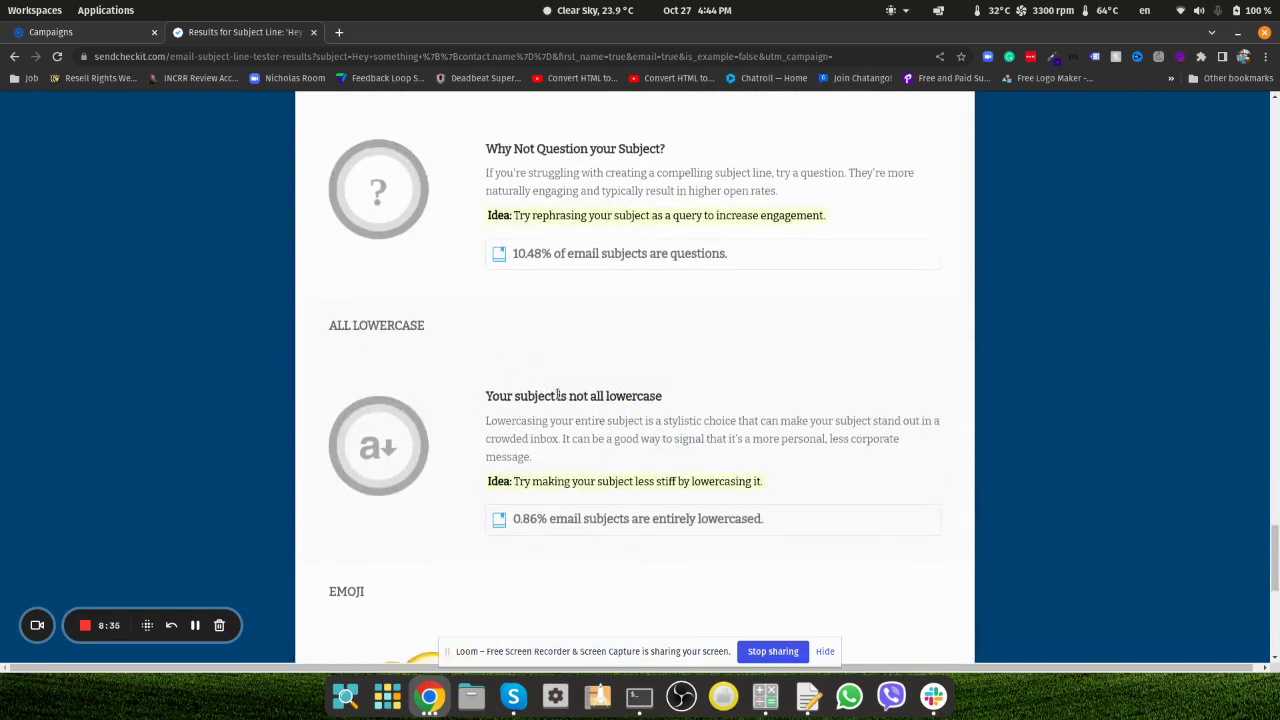
{"action": "left_click_drag", "start_coordinate": [487, 148], "coordinate": [664, 152]}
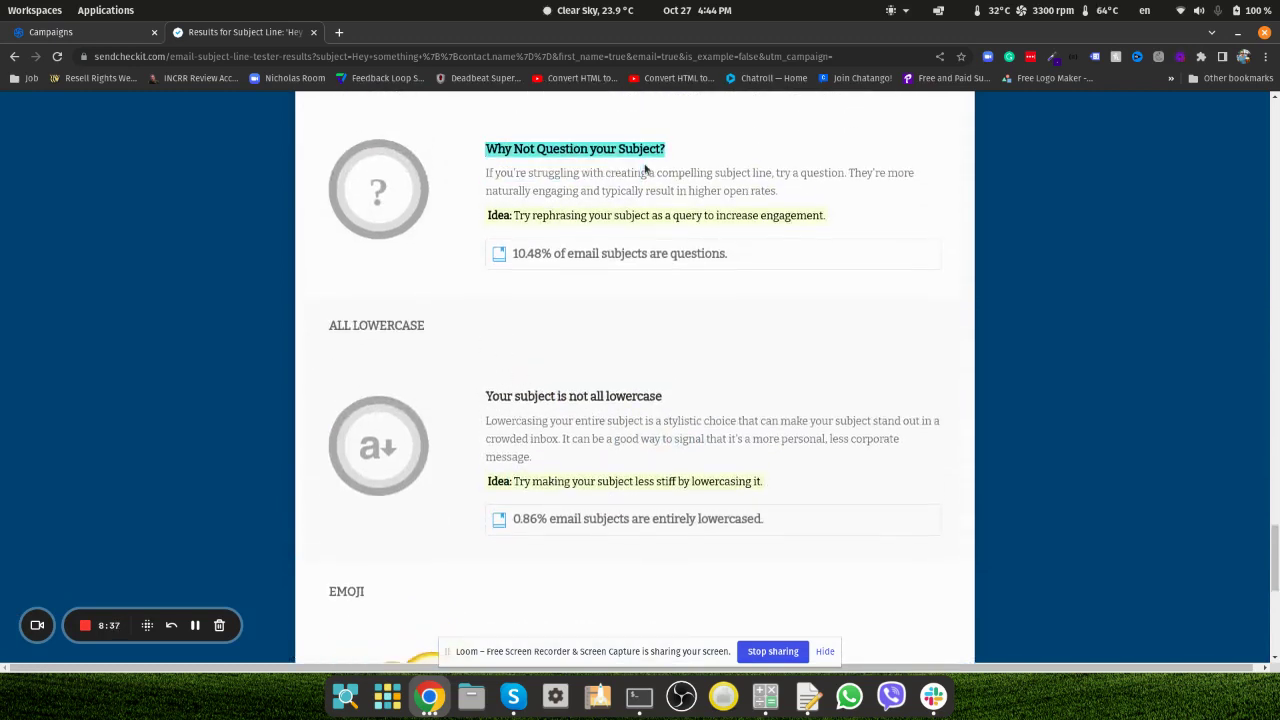
{"action": "left_click", "coordinate": [645, 170]}
Step: Return to the Sendinblue campaign, save the subject settings and open the email design
{"action": "left_click", "coordinate": [58, 38]}
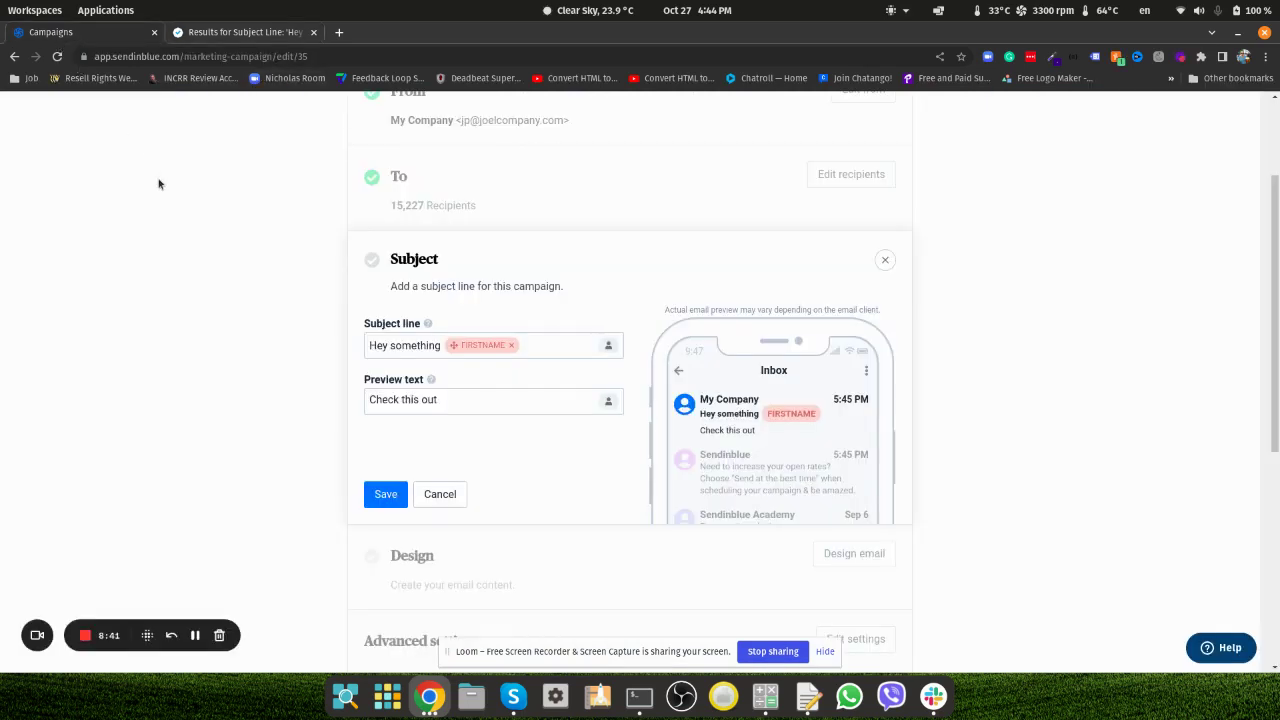
{"action": "left_click", "coordinate": [376, 500]}
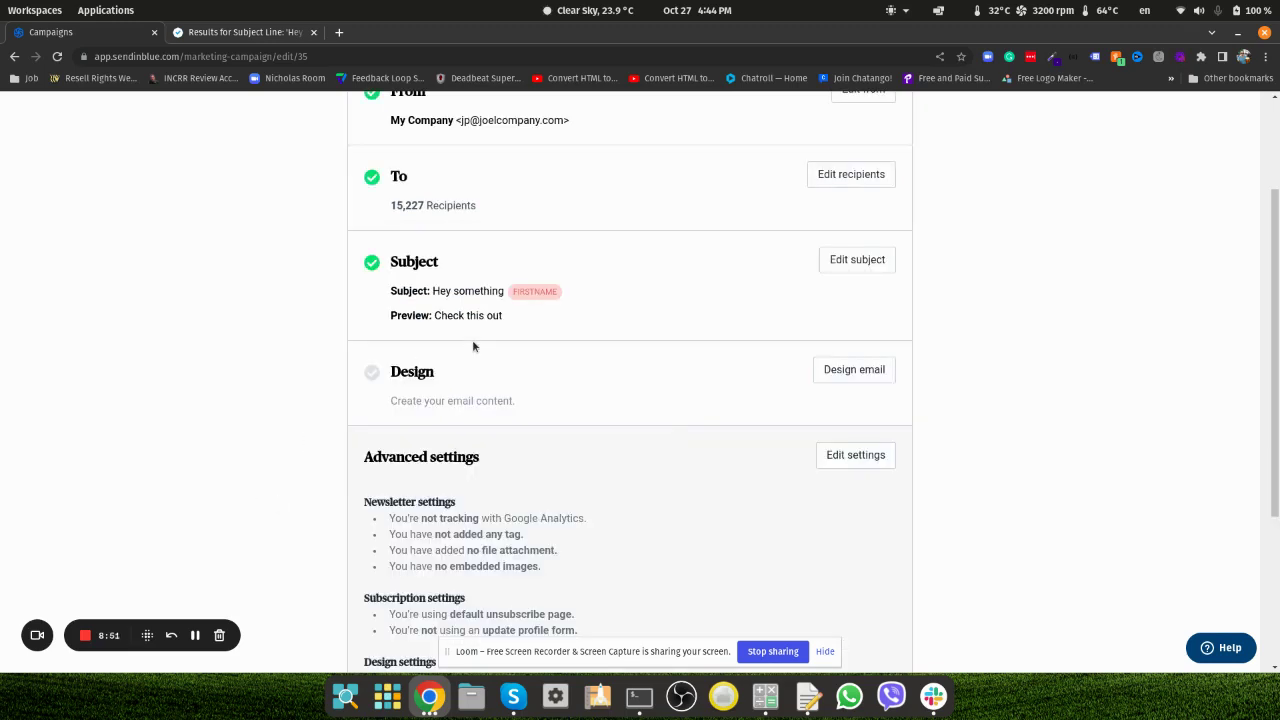
{"action": "left_click", "coordinate": [835, 371]}
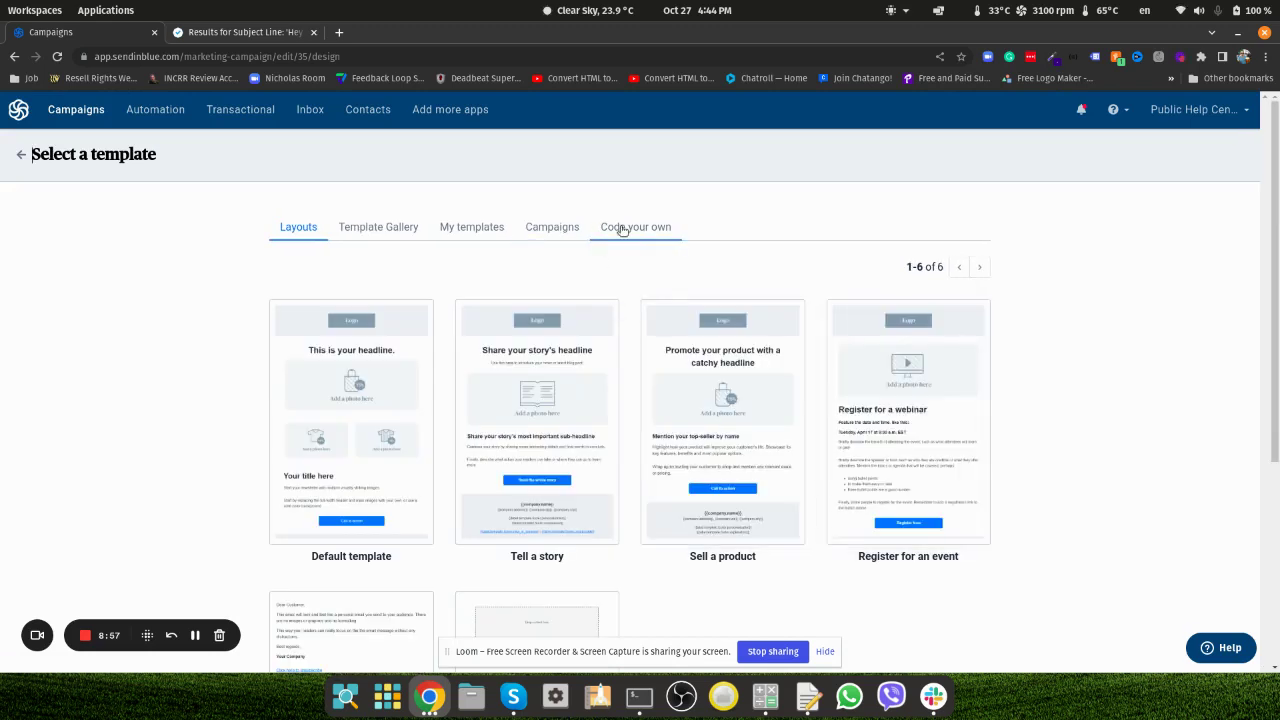
Step: Show the Code your own options for the email design and read the Rich Text Editor description
{"action": "left_click", "coordinate": [622, 228]}
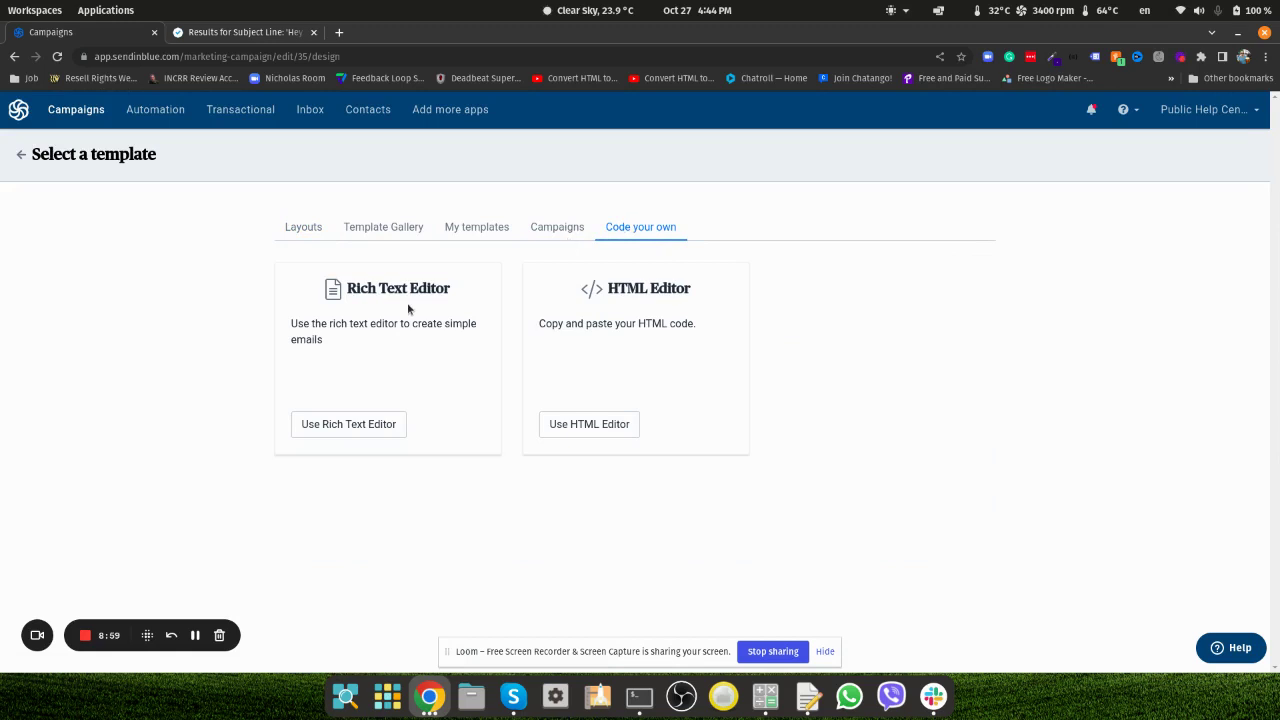
{"action": "left_click_drag", "start_coordinate": [346, 287], "coordinate": [370, 334]}
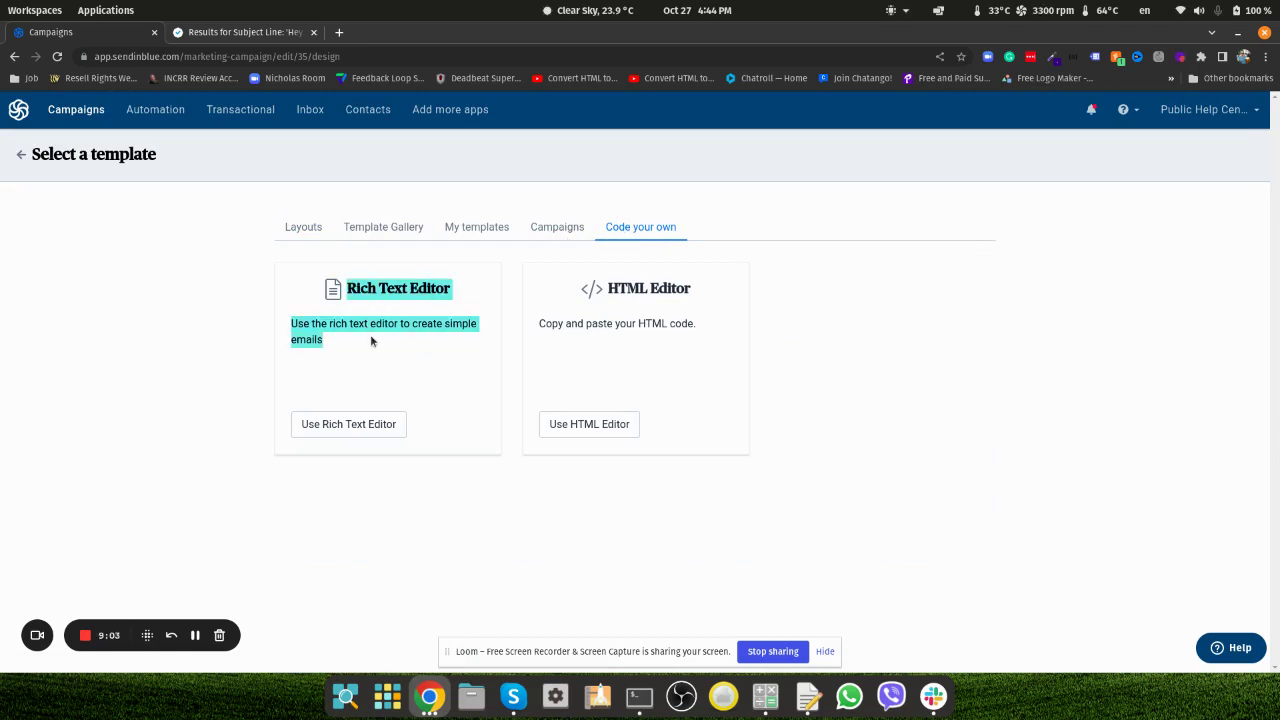
{"action": "left_click", "coordinate": [370, 338]}
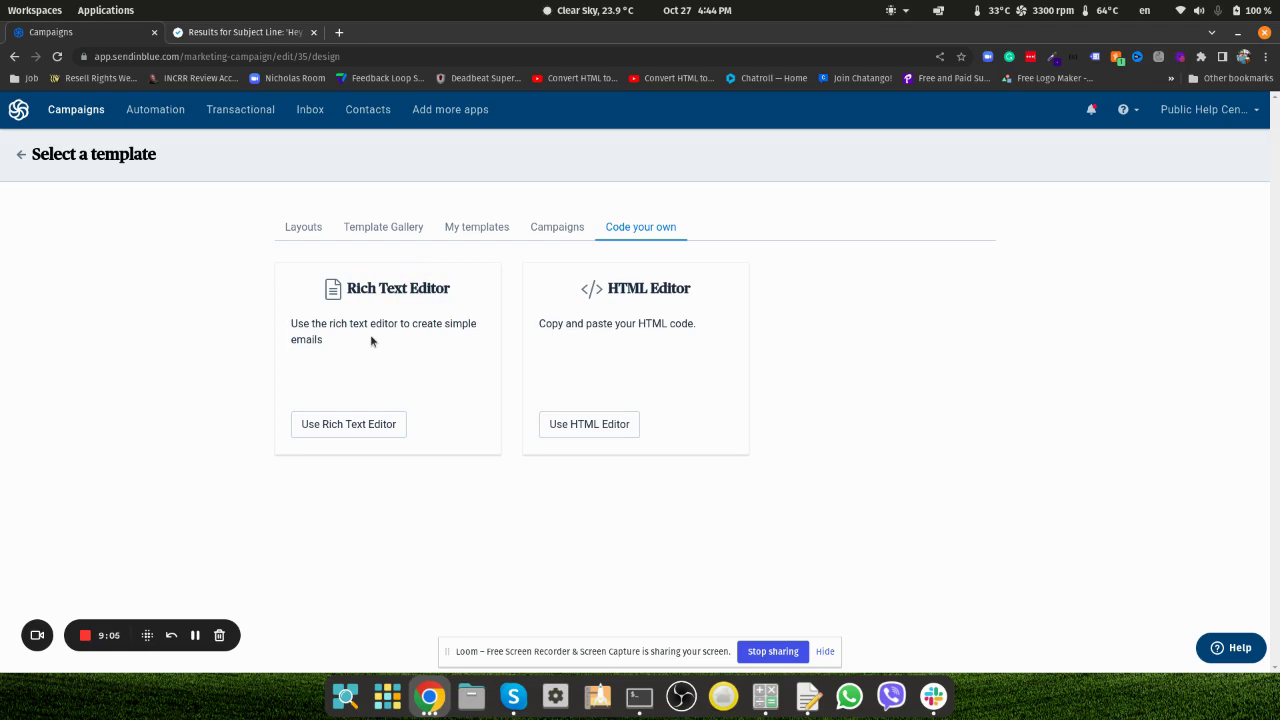
Step: Display the ready-made email layouts and open tinypng.com in a new browser tab
{"action": "left_click", "coordinate": [306, 230]}
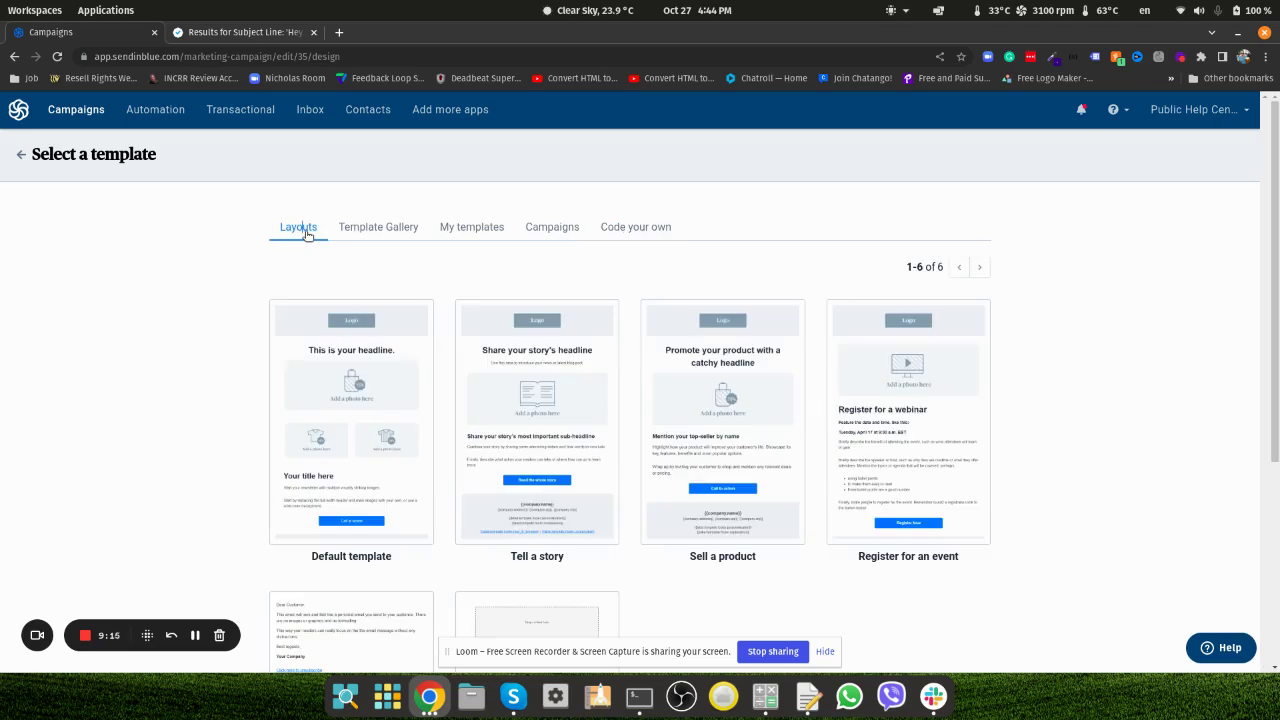
{"action": "left_click", "coordinate": [338, 32]}
{"action": "type", "text": "tinypng.com"}
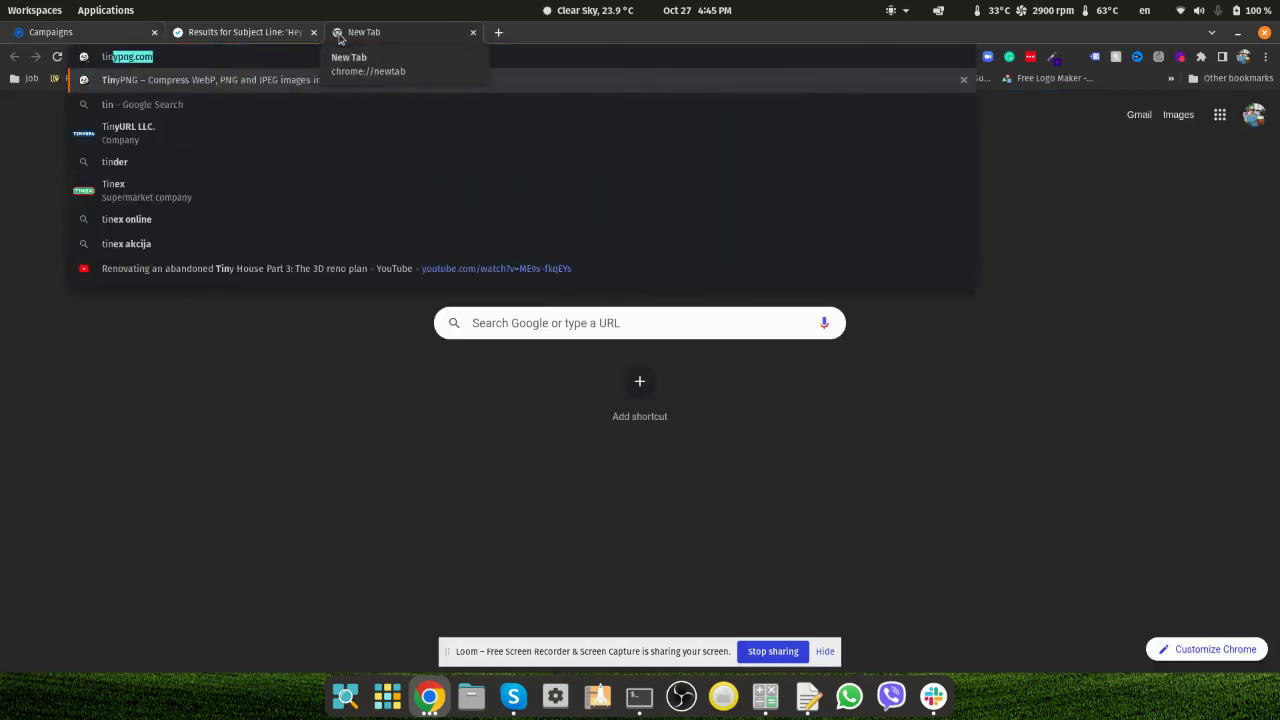
{"action": "key", "text": "Return"}
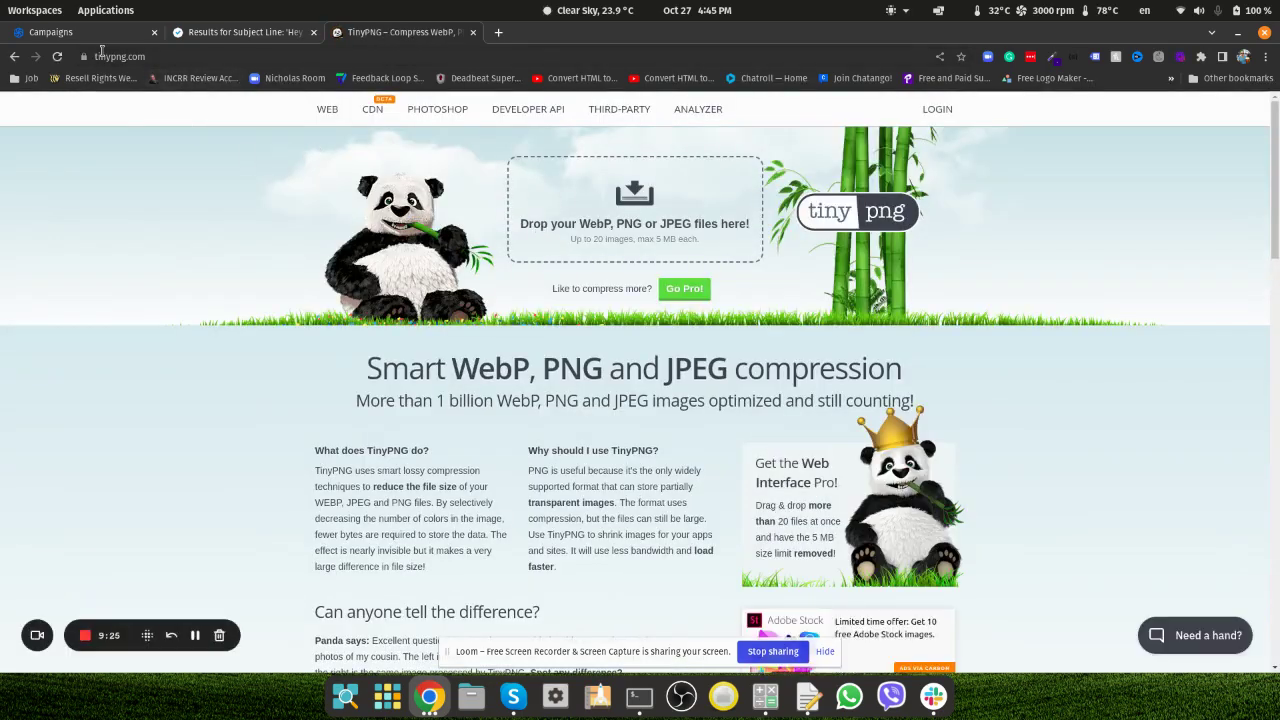
Step: Return to the Sendinblue template selection and look through the available layouts
{"action": "left_click", "coordinate": [108, 36]}
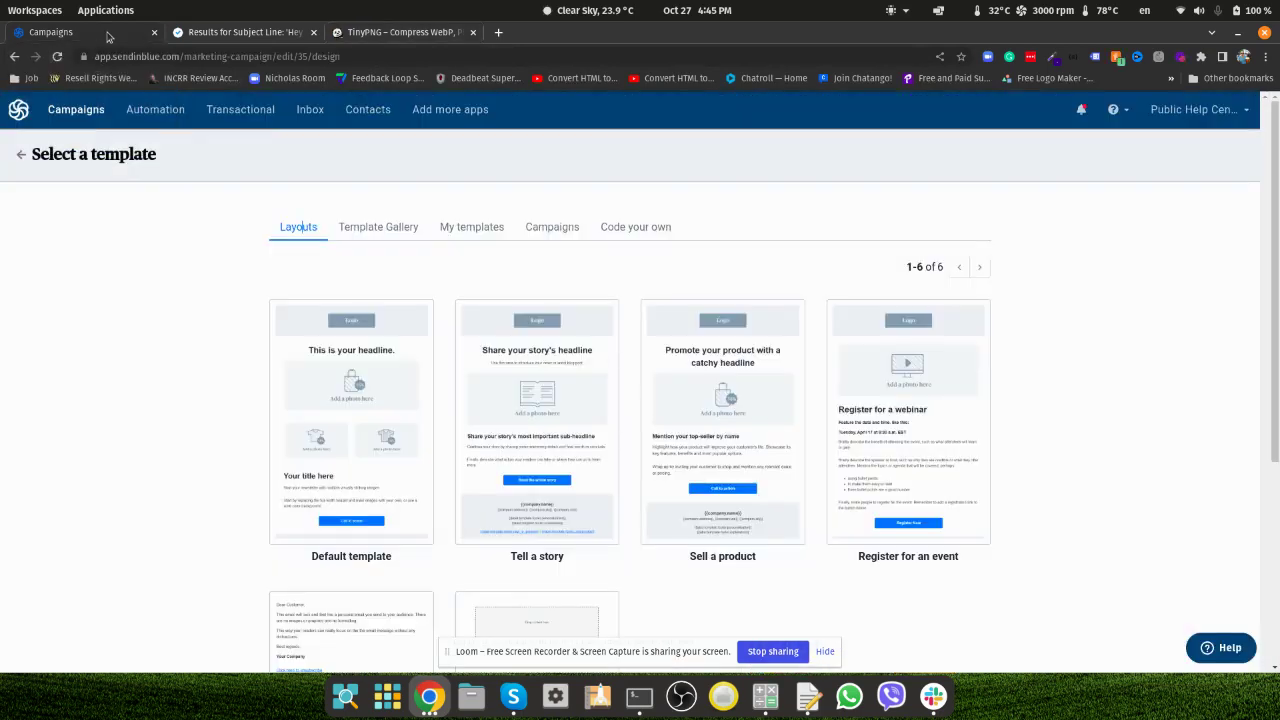
{"action": "mouse_move", "coordinate": [383, 433]}
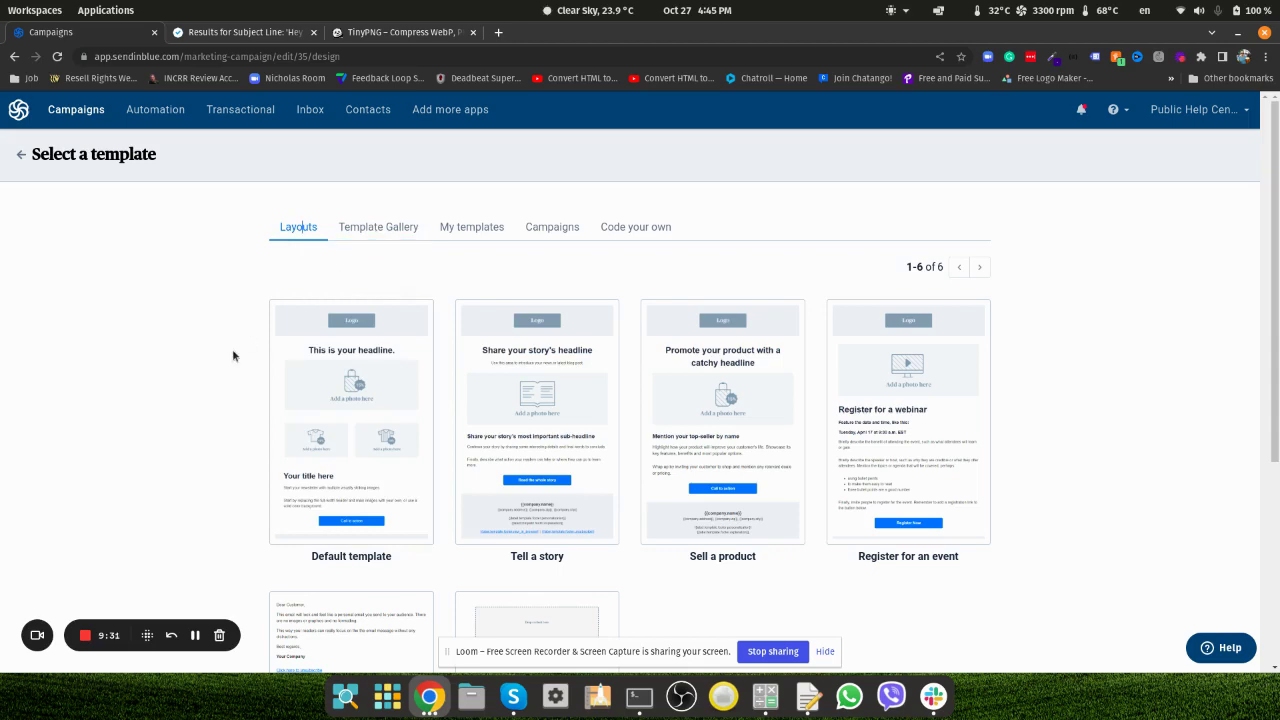
{"action": "scroll", "coordinate": [233, 355], "scroll_direction": "down", "scroll_amount": 3}
{"action": "scroll", "coordinate": [232, 355], "scroll_direction": "up", "scroll_amount": 3}
Step: Show the Template Gallery and look through the first page of its email templates
{"action": "left_click", "coordinate": [390, 227]}
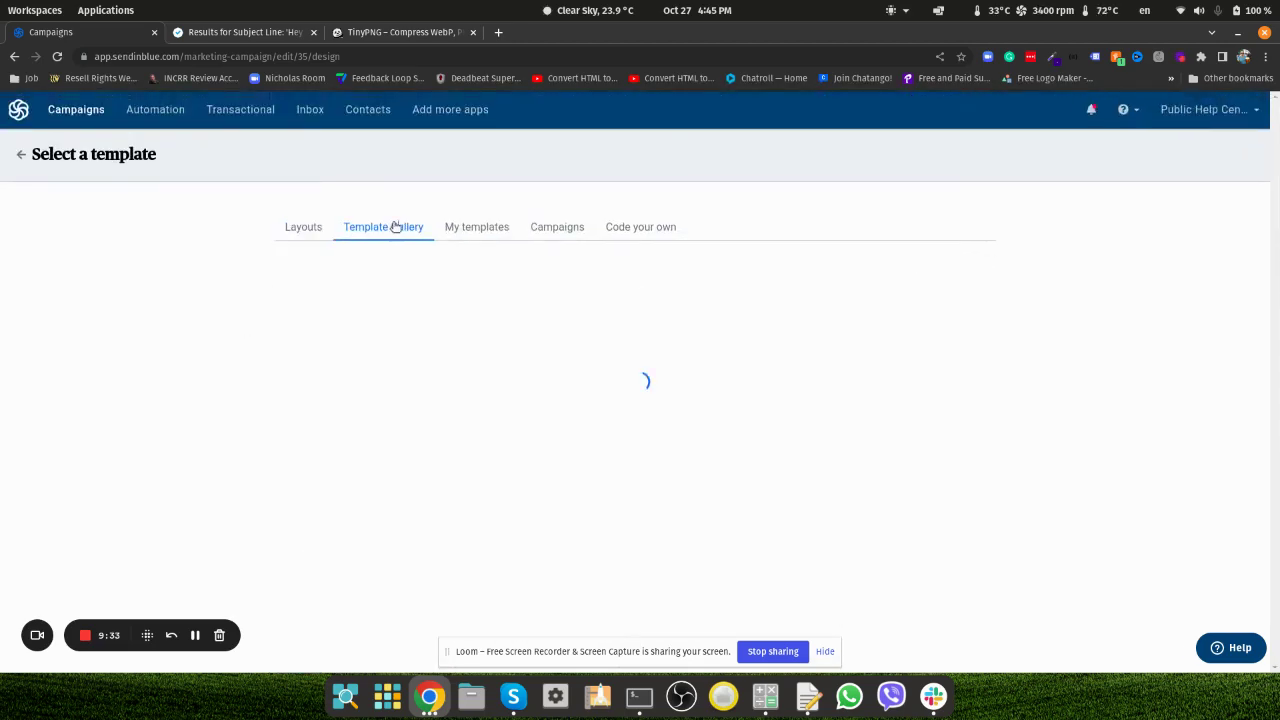
{"action": "scroll", "coordinate": [225, 327], "scroll_direction": "down", "scroll_amount": 6}
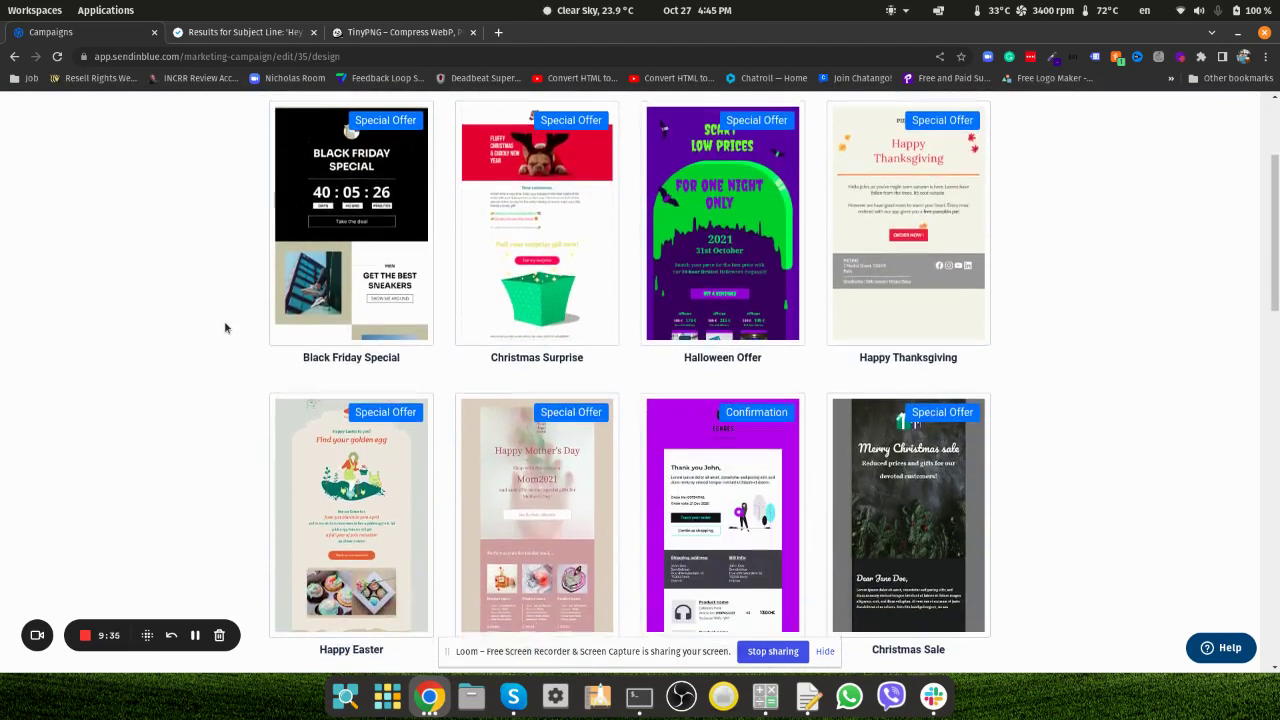
{"action": "scroll", "coordinate": [225, 327], "scroll_direction": "down", "scroll_amount": 6}
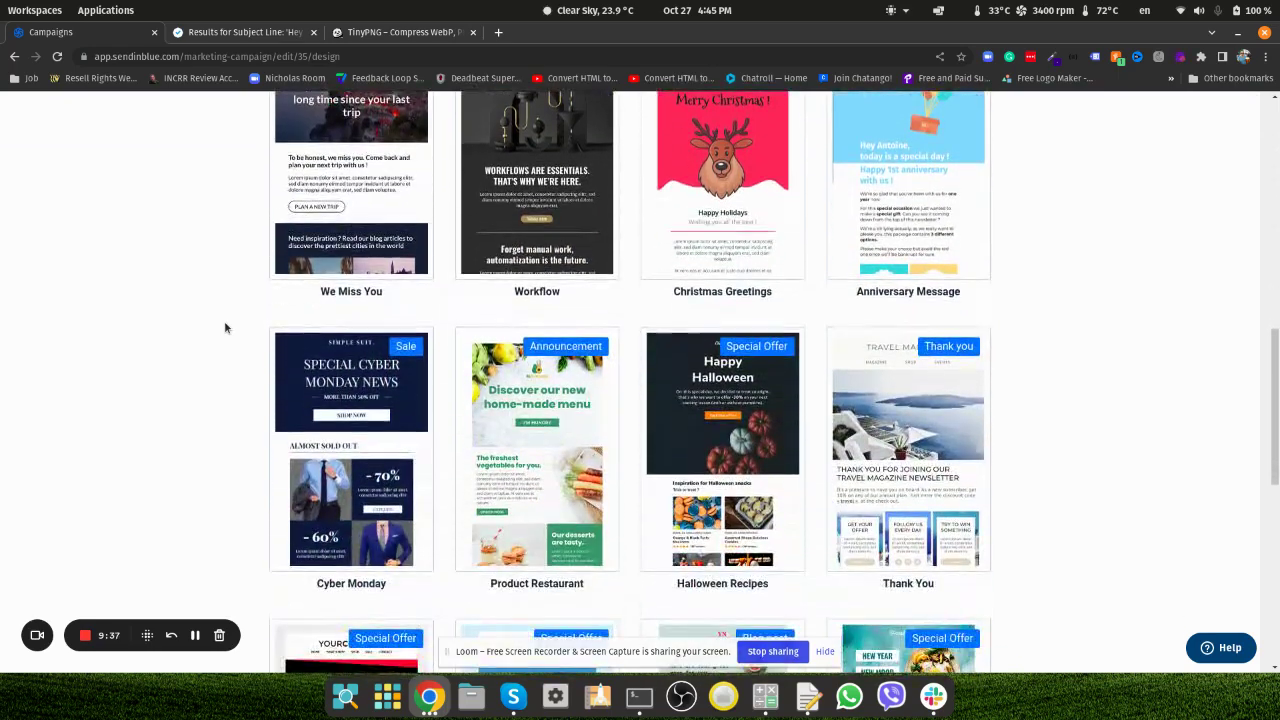
{"action": "scroll", "coordinate": [225, 327], "scroll_direction": "down", "scroll_amount": 1}
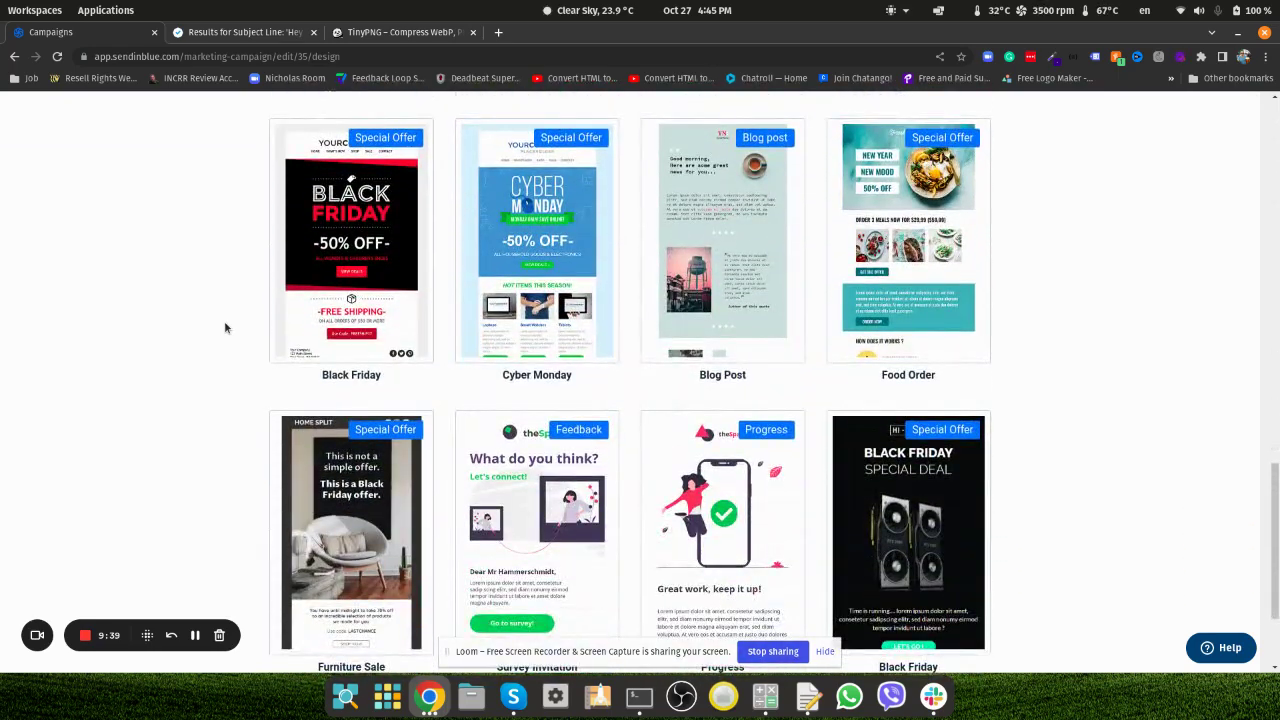
{"action": "scroll", "coordinate": [225, 327], "scroll_direction": "down", "scroll_amount": 2}
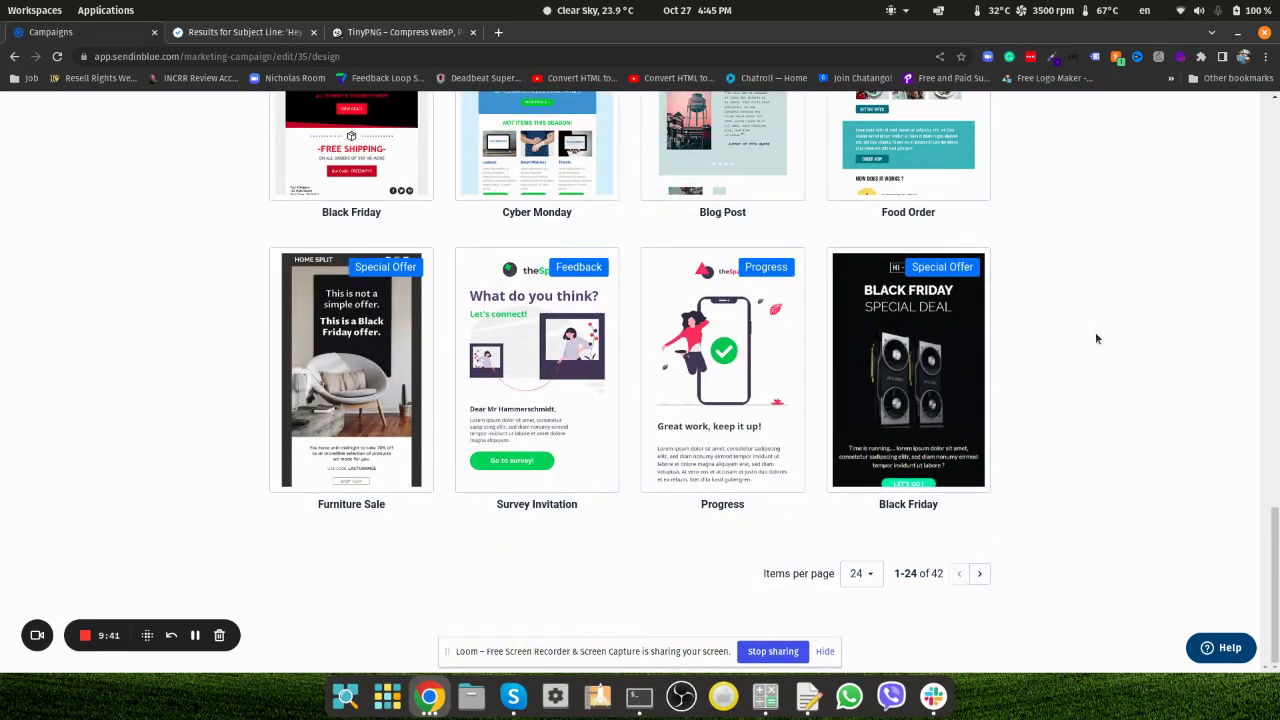
{"action": "scroll", "coordinate": [1127, 375], "scroll_direction": "up", "scroll_amount": 9}
{"action": "scroll", "coordinate": [1127, 378], "scroll_direction": "up", "scroll_amount": 5}
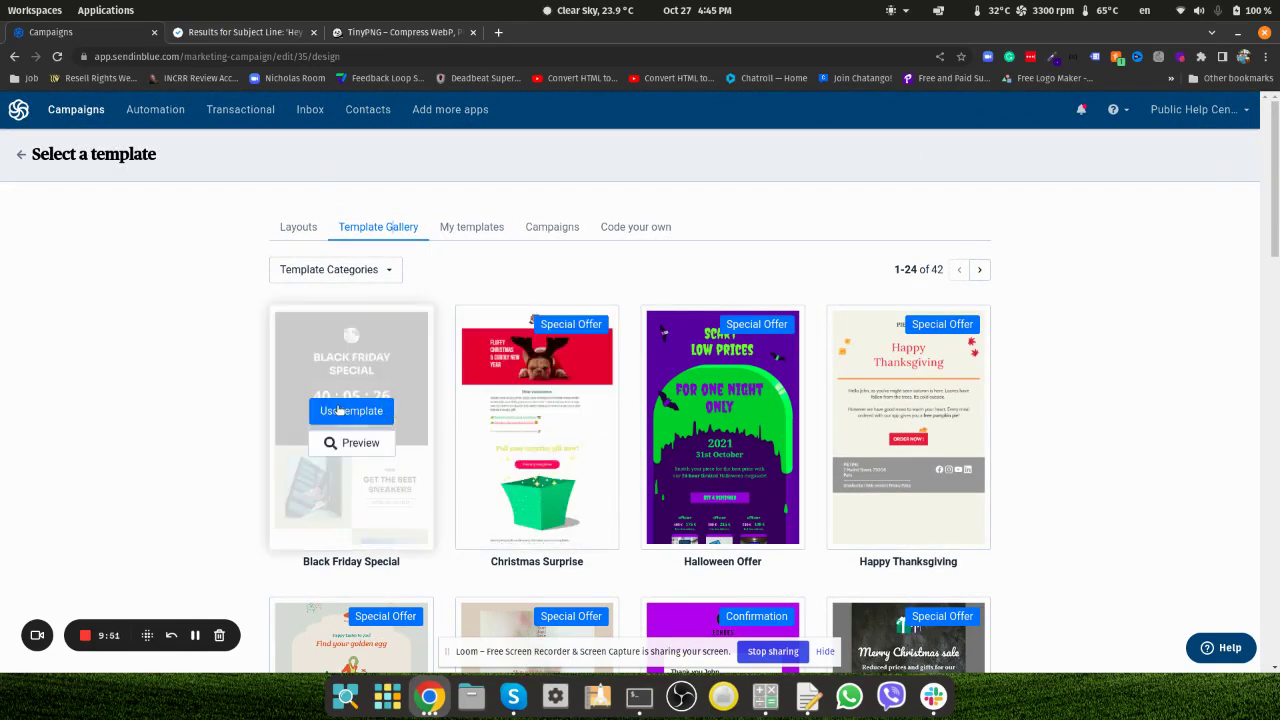
{"action": "mouse_move", "coordinate": [606, 420]}
{"action": "scroll", "coordinate": [1110, 458], "scroll_direction": "down", "scroll_amount": 4}
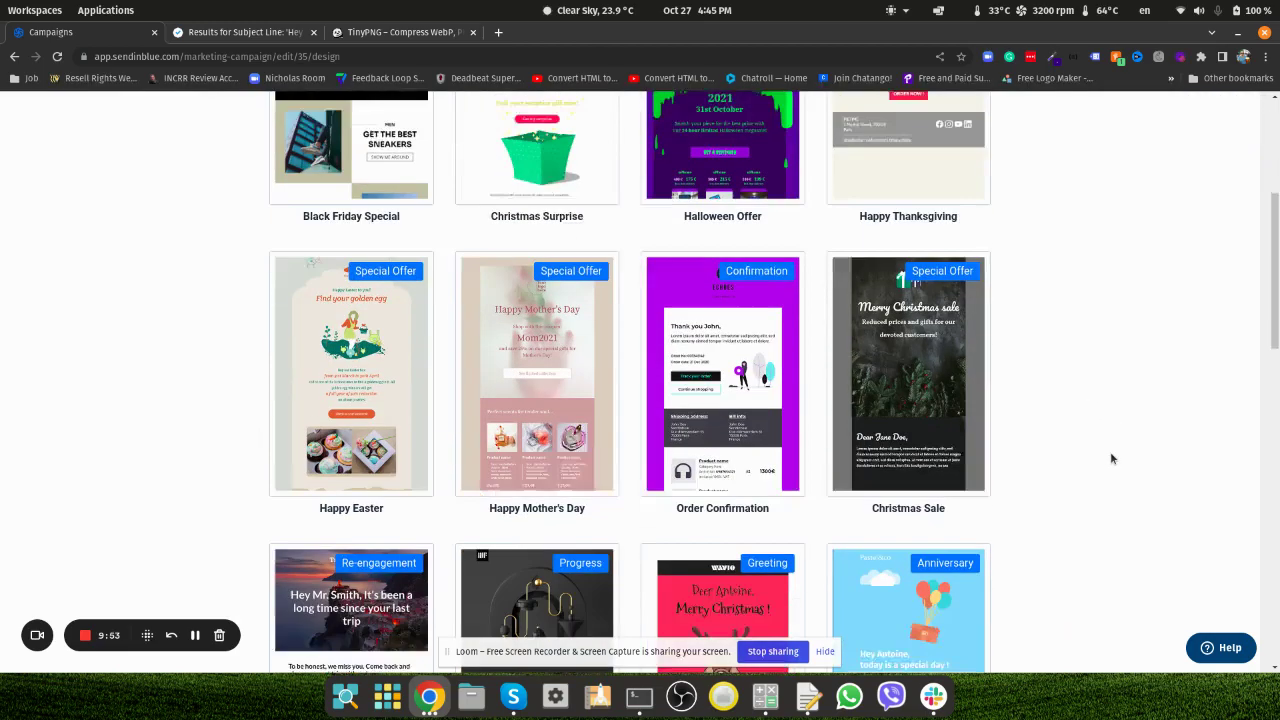
{"action": "scroll", "coordinate": [1110, 458], "scroll_direction": "up", "scroll_amount": 5}
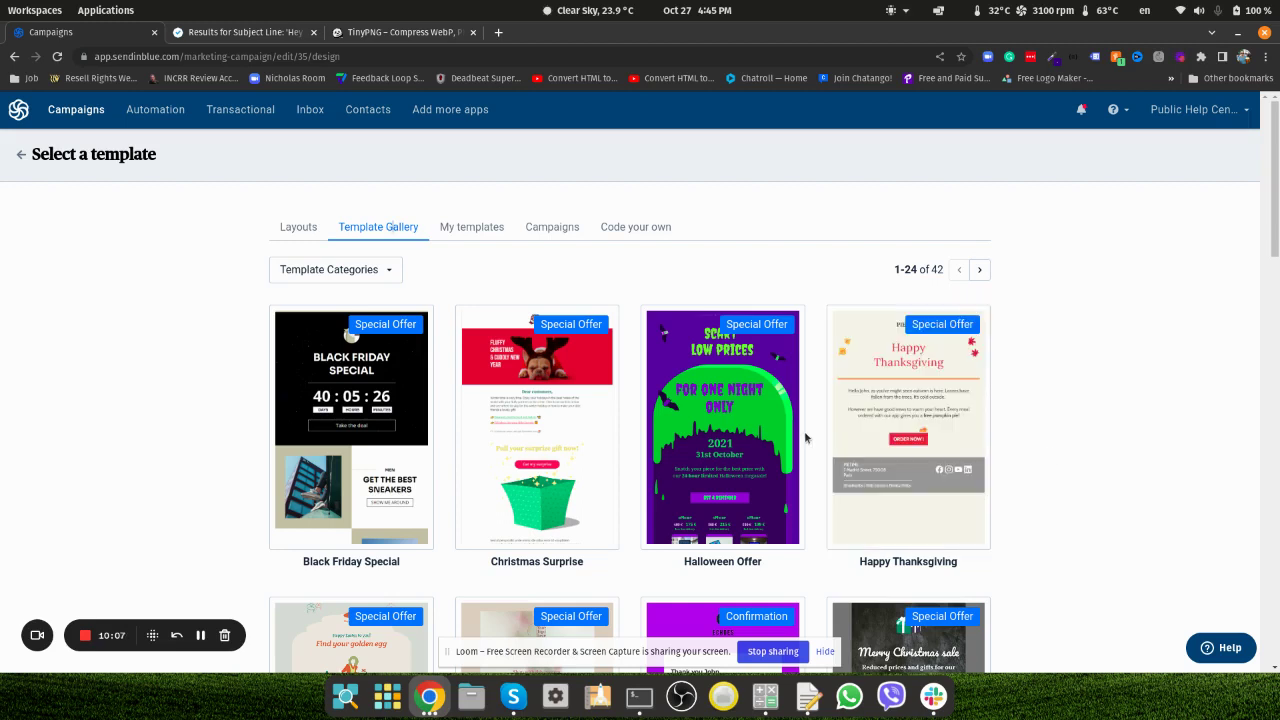
Step: Apply the Christmas Surprise template as the campaign's email design and close the TinyPNG page
{"action": "mouse_move", "coordinate": [588, 396]}
{"action": "mouse_move", "coordinate": [490, 381]}
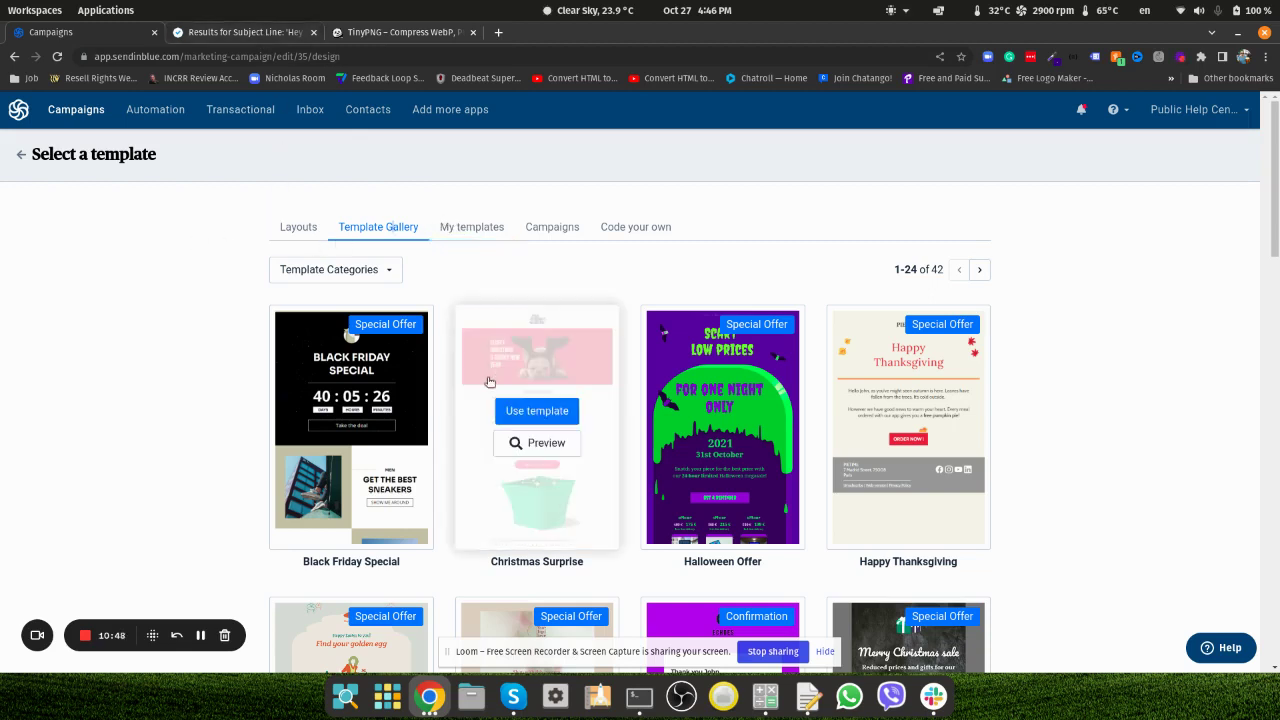
{"action": "left_click", "coordinate": [542, 408]}
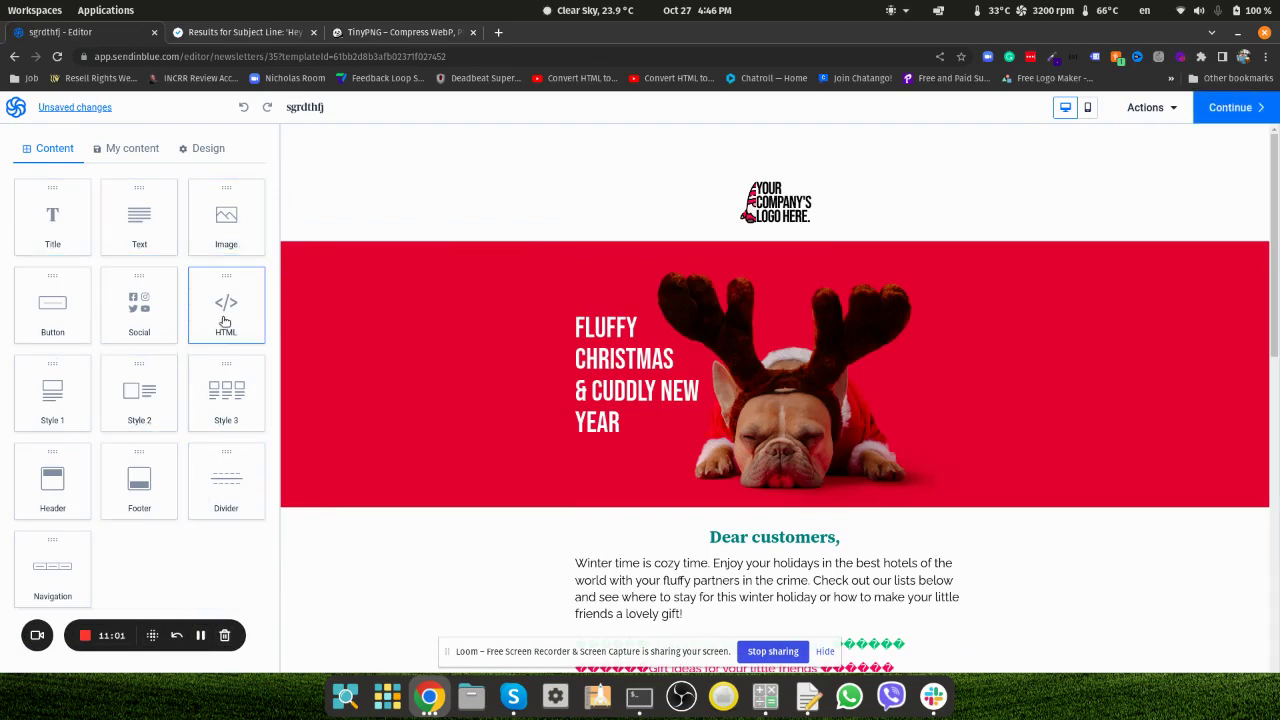
{"action": "left_click", "coordinate": [1236, 107]}
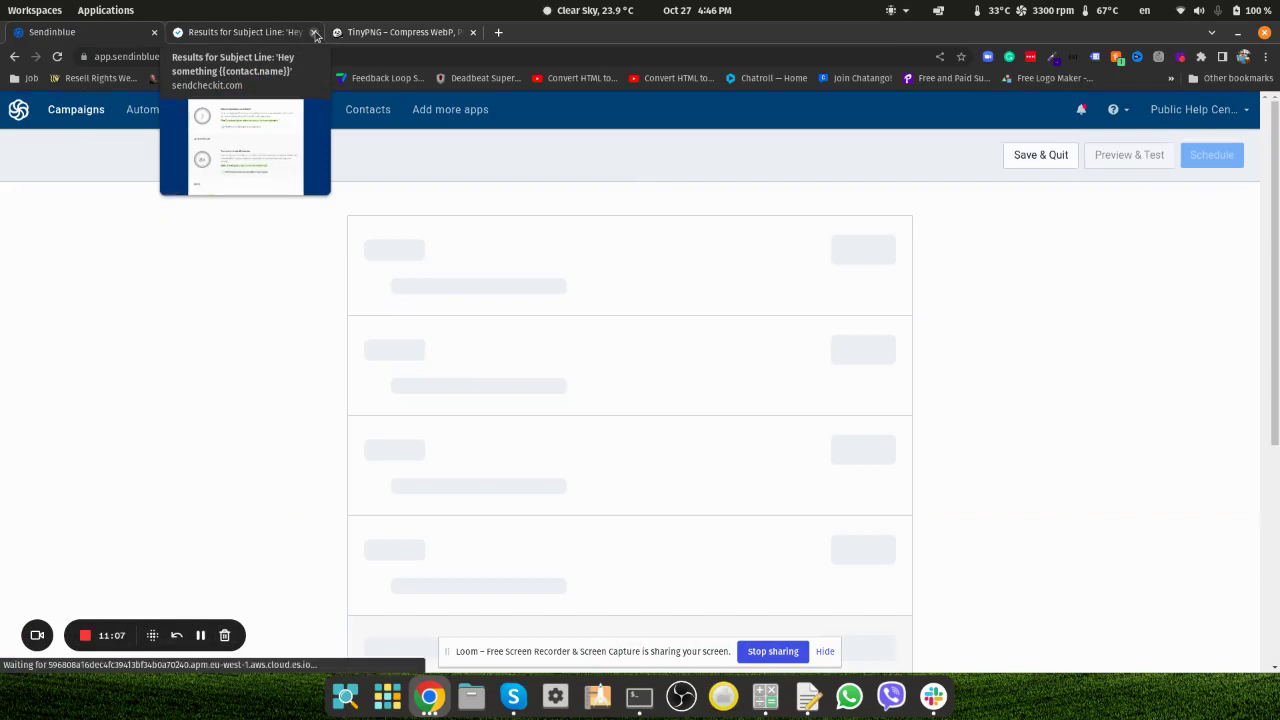
{"action": "left_click", "coordinate": [472, 32]}
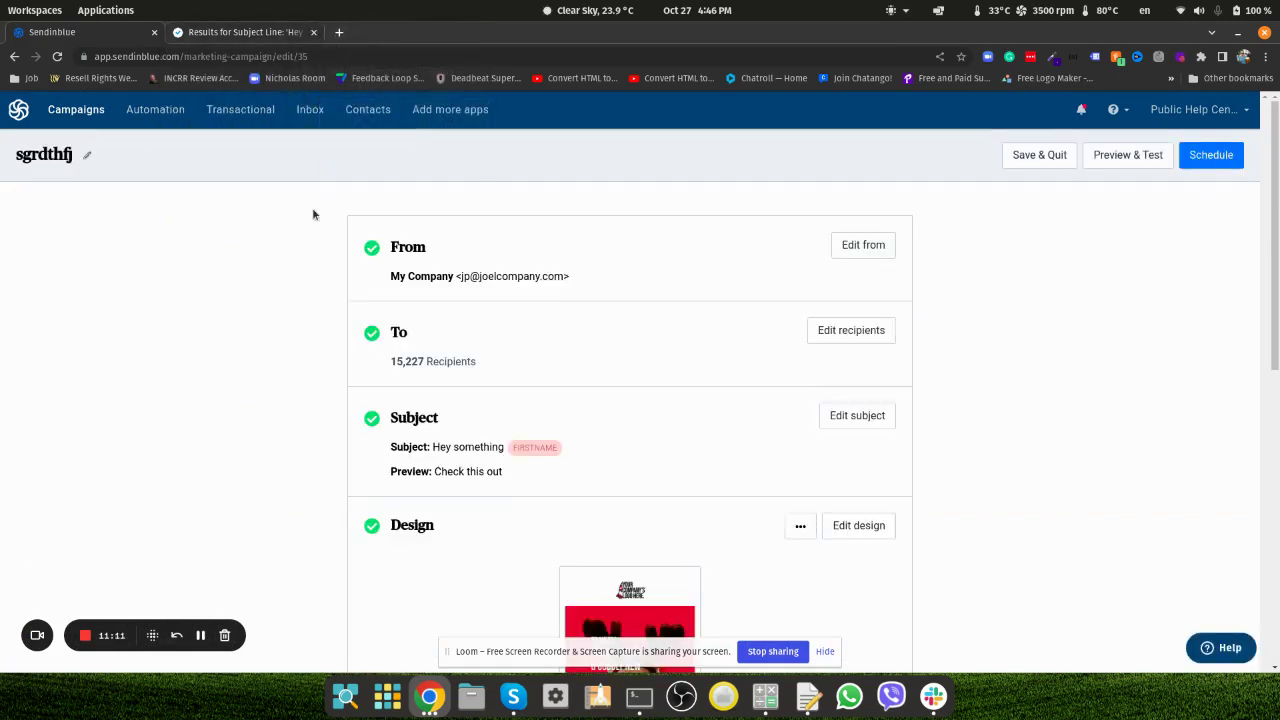
Step: Review the campaign summary from the sender details down to the advanced settings
{"action": "scroll", "coordinate": [296, 259], "scroll_direction": "down", "scroll_amount": 2}
{"action": "scroll", "coordinate": [295, 260], "scroll_direction": "down", "scroll_amount": 3}
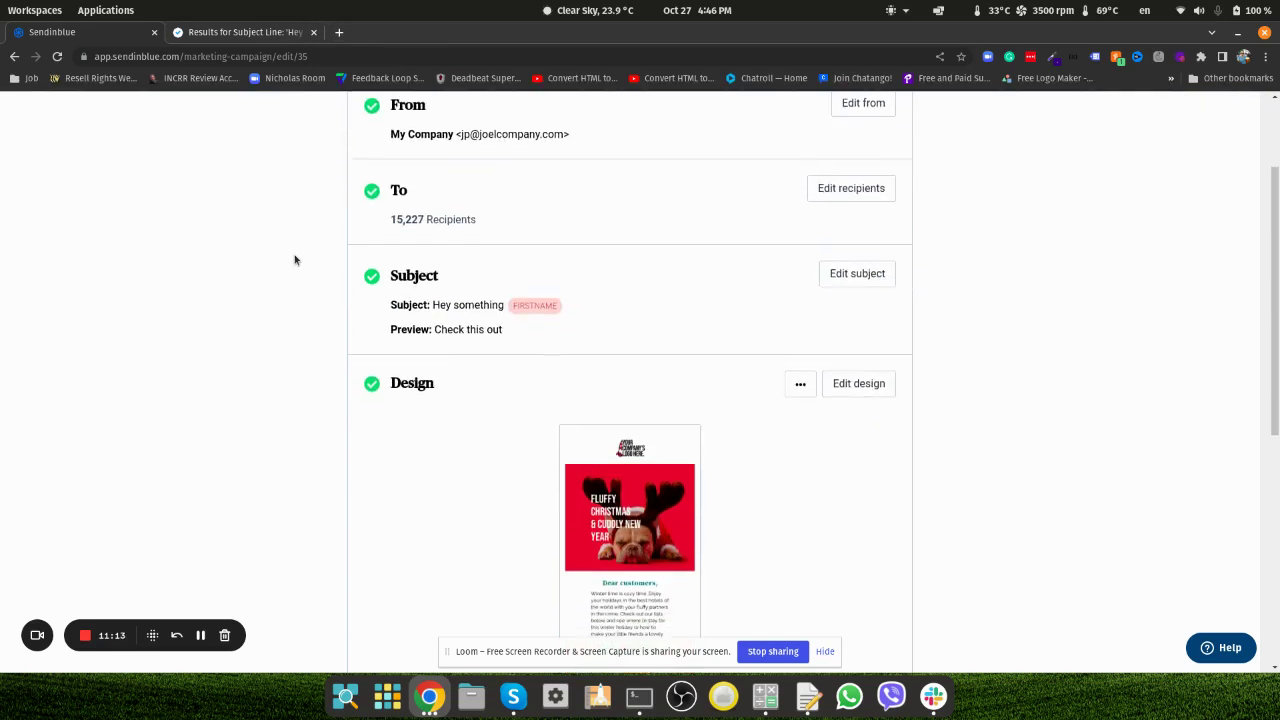
{"action": "scroll", "coordinate": [295, 260], "scroll_direction": "down", "scroll_amount": 3}
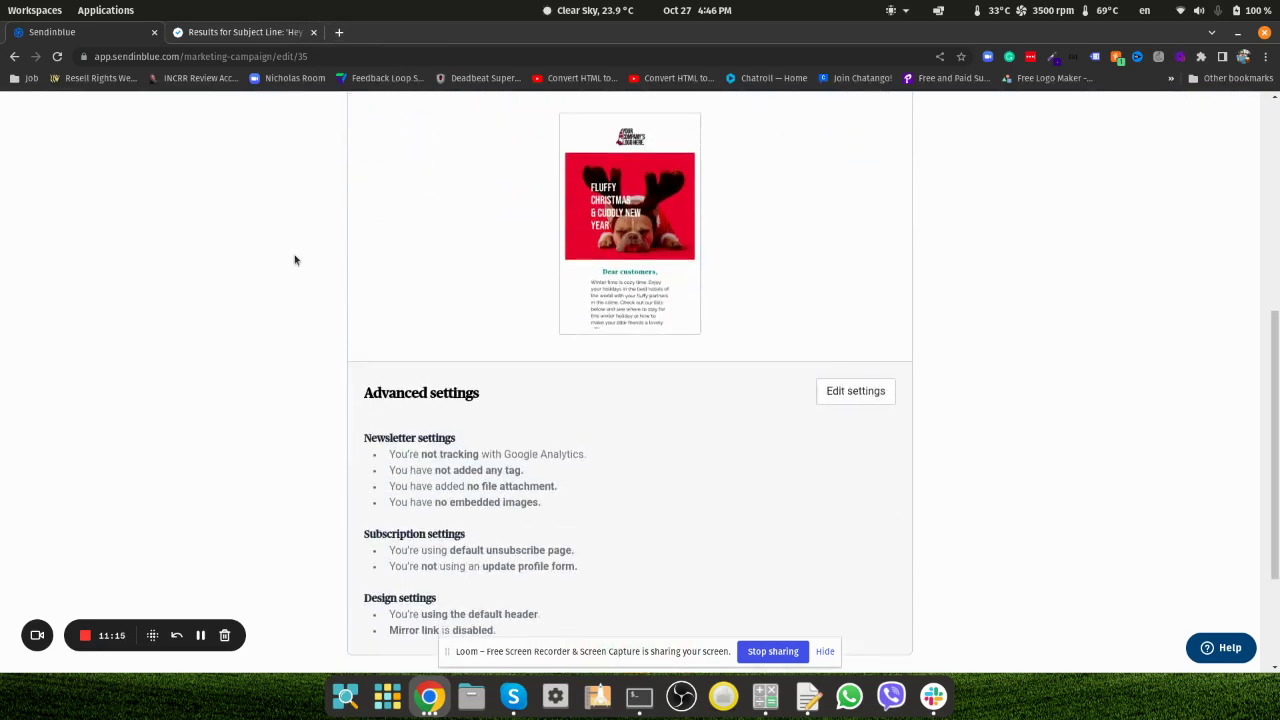
{"action": "scroll", "coordinate": [295, 260], "scroll_direction": "down", "scroll_amount": 3}
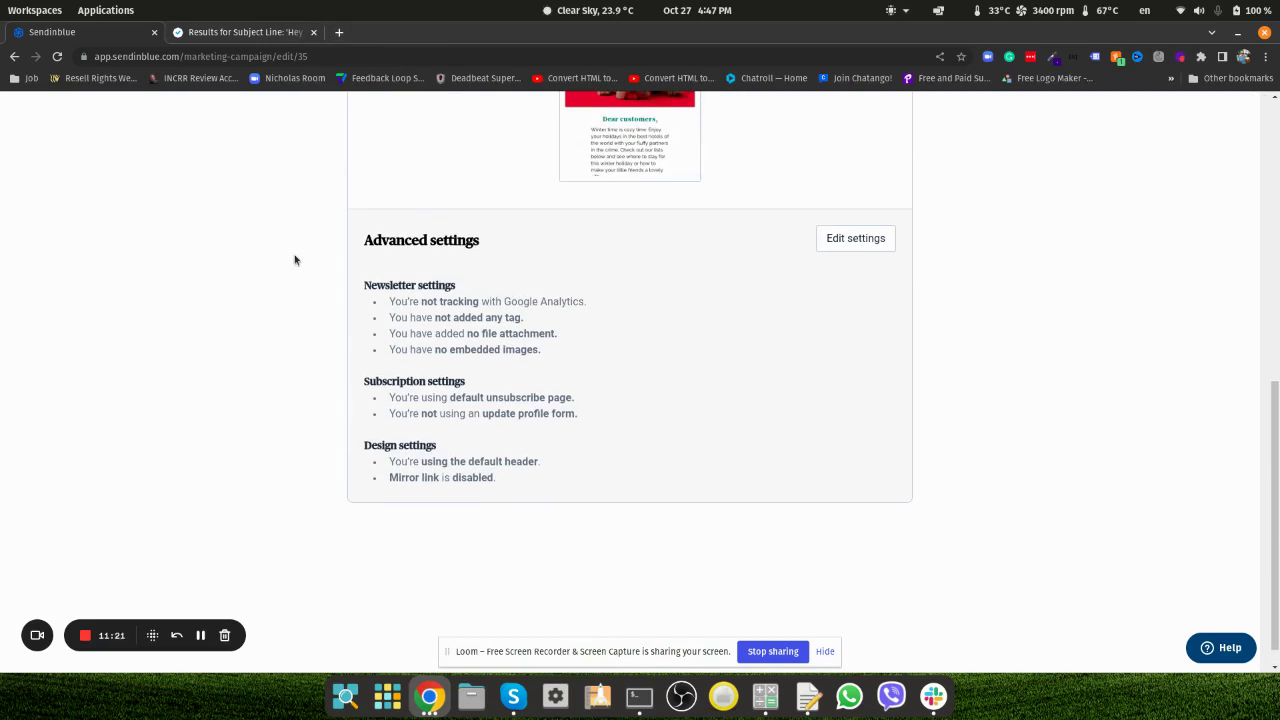
{"action": "mouse_move", "coordinate": [365, 240]}
{"action": "left_mouse_down"}
{"action": "mouse_move", "coordinate": [514, 434]}
{"action": "mouse_move", "coordinate": [500, 482]}
{"action": "mouse_move", "coordinate": [364, 232]}
{"action": "left_mouse_up"}
{"action": "left_click", "coordinate": [361, 233]}
Step: Toggle embedded images and attachments on and off again in the advanced settings, and save the settings
{"action": "left_click", "coordinate": [868, 252]}
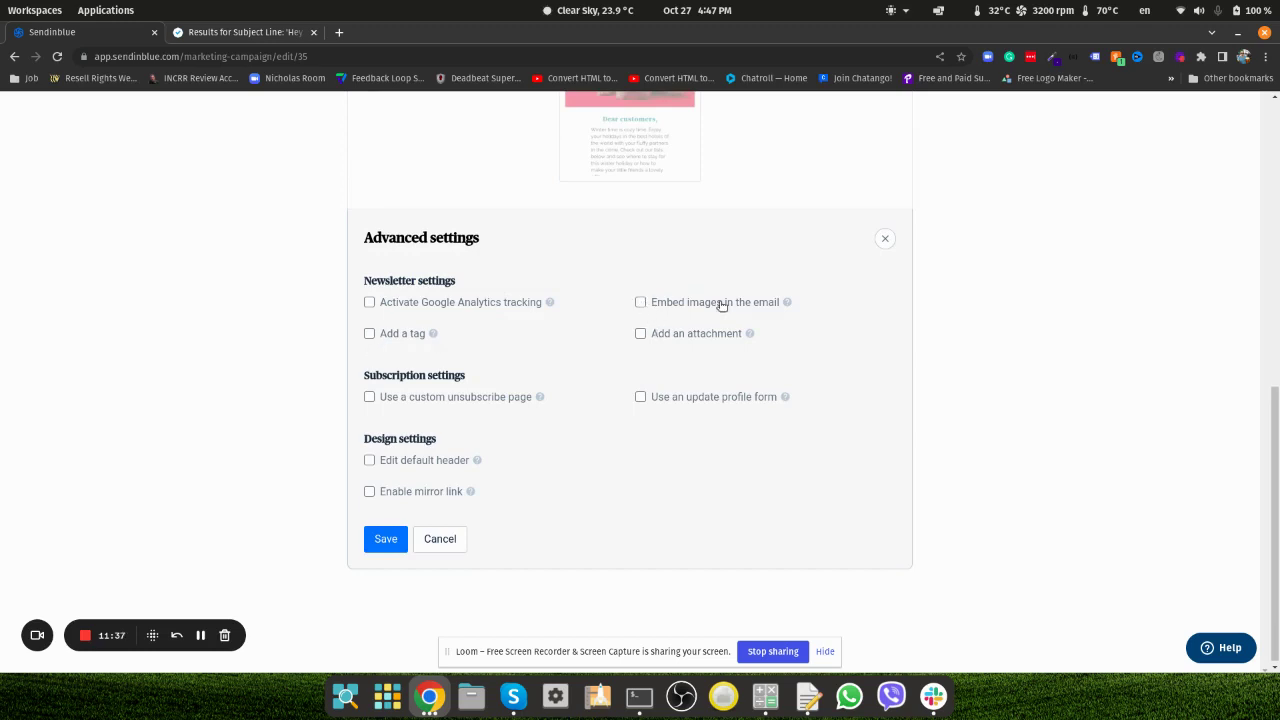
{"action": "left_click", "coordinate": [641, 304]}
{"action": "left_click", "coordinate": [641, 304]}
{"action": "scroll", "coordinate": [761, 340], "scroll_direction": "up", "scroll_amount": 3}
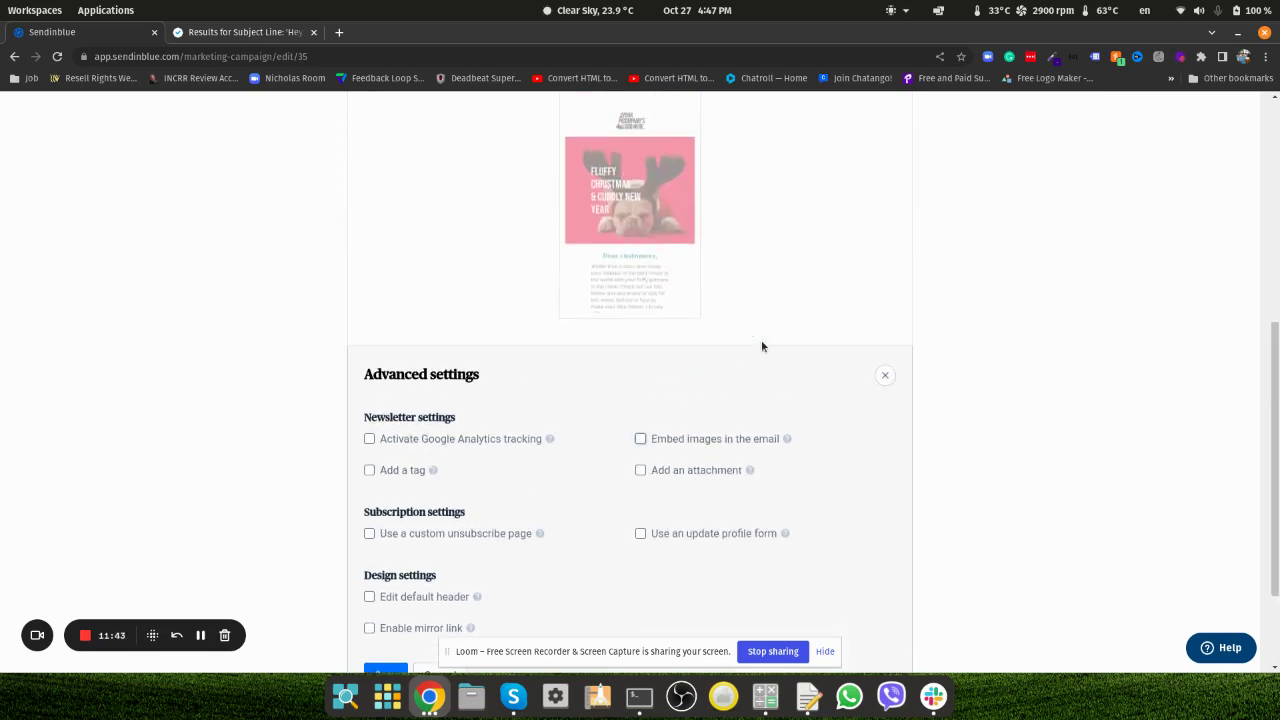
{"action": "scroll", "coordinate": [761, 340], "scroll_direction": "down", "scroll_amount": 2}
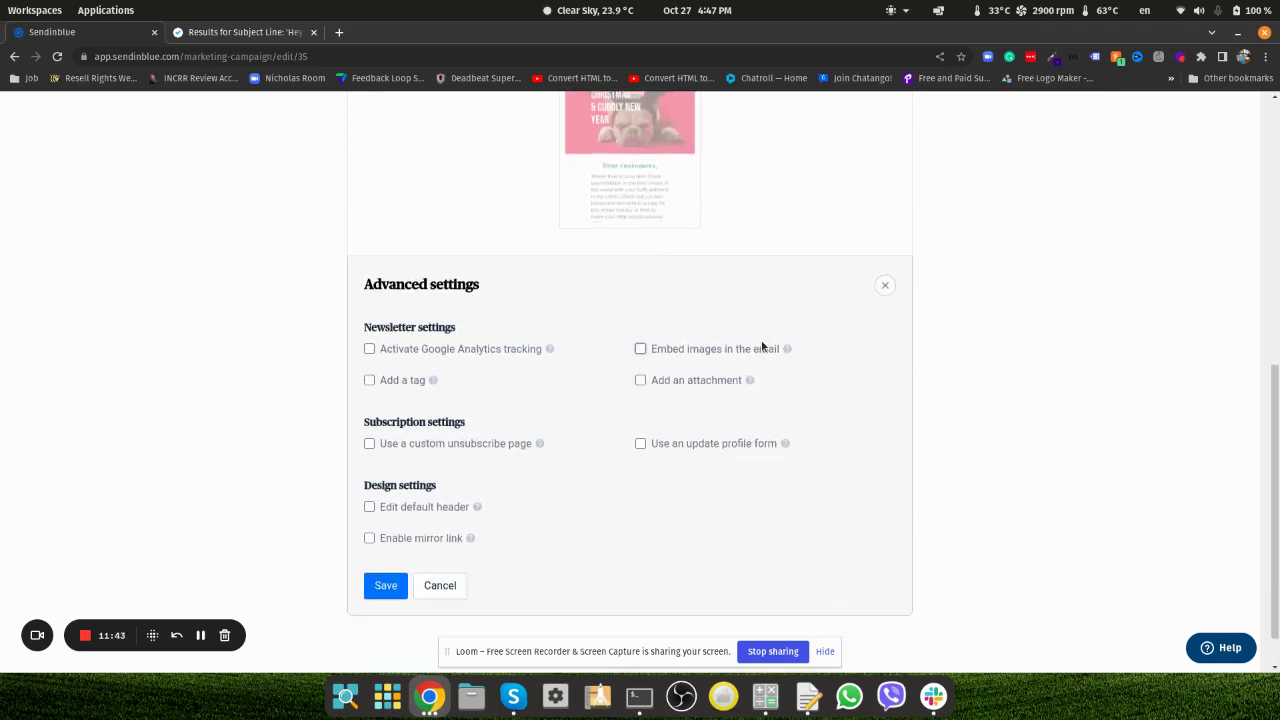
{"action": "left_click", "coordinate": [641, 381]}
{"action": "left_click", "coordinate": [641, 381]}
{"action": "scroll", "coordinate": [309, 430], "scroll_direction": "down", "scroll_amount": 1}
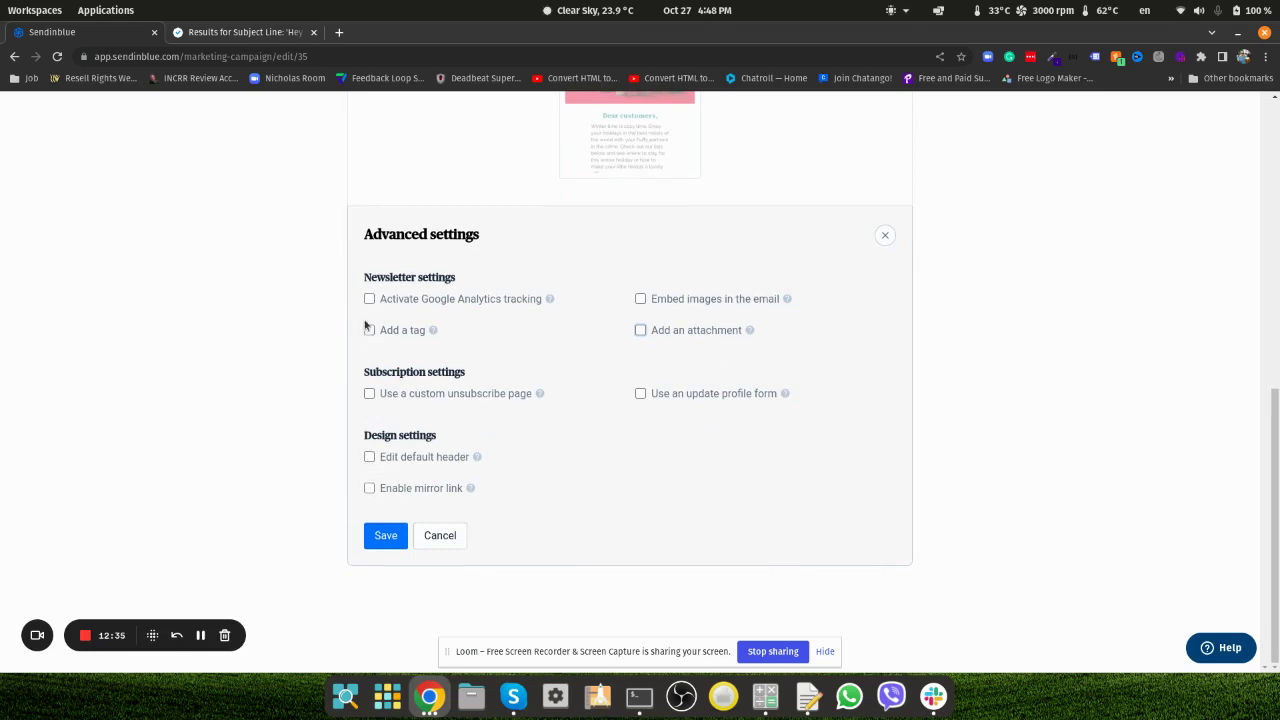
{"action": "mouse_move", "coordinate": [469, 488]}
{"action": "left_click", "coordinate": [380, 537]}
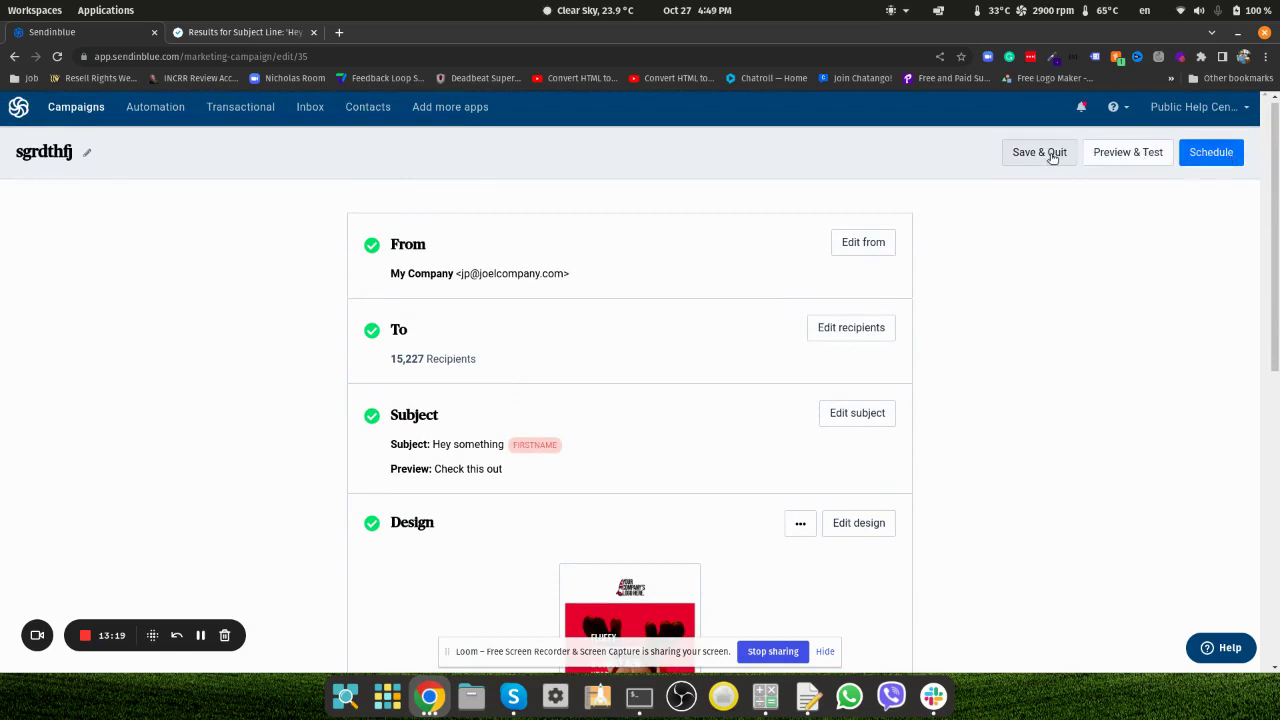
Step: Open the campaign's scheduling options and read the description of sending at the best time
{"action": "scroll", "coordinate": [1034, 241], "scroll_direction": "down", "scroll_amount": 6}
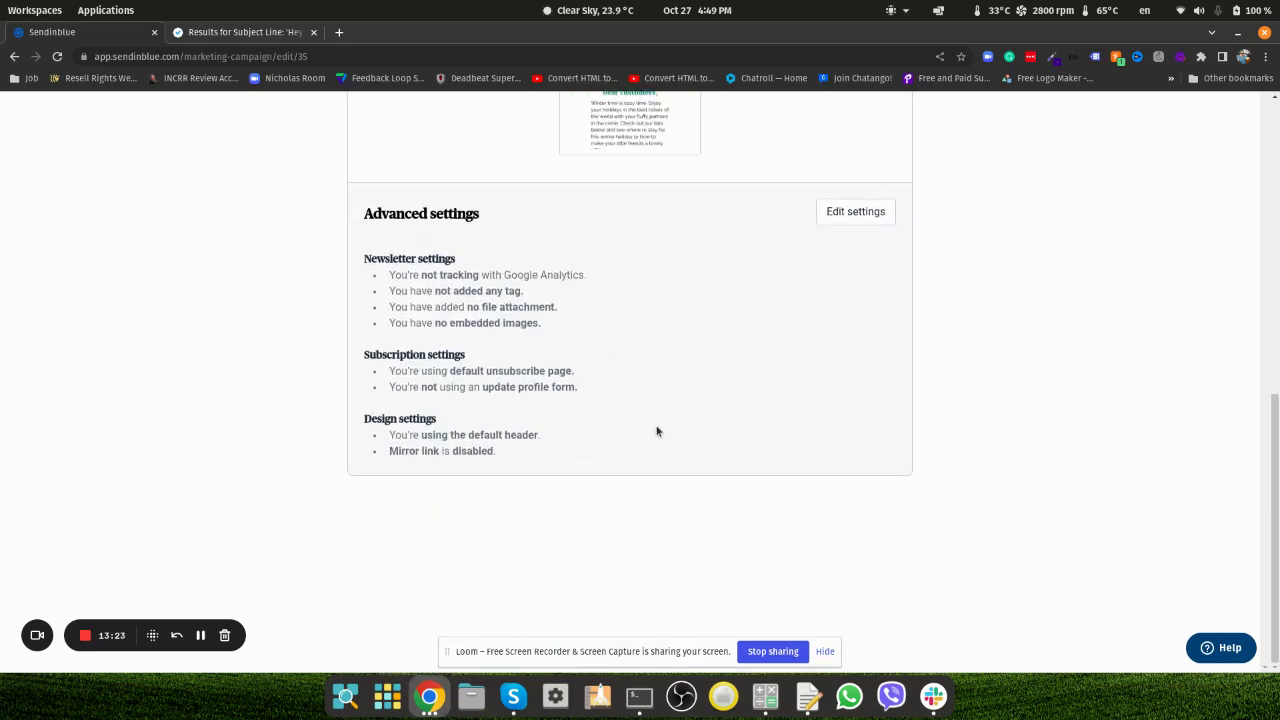
{"action": "scroll", "coordinate": [960, 349], "scroll_direction": "up", "scroll_amount": 6}
{"action": "left_click", "coordinate": [1208, 155]}
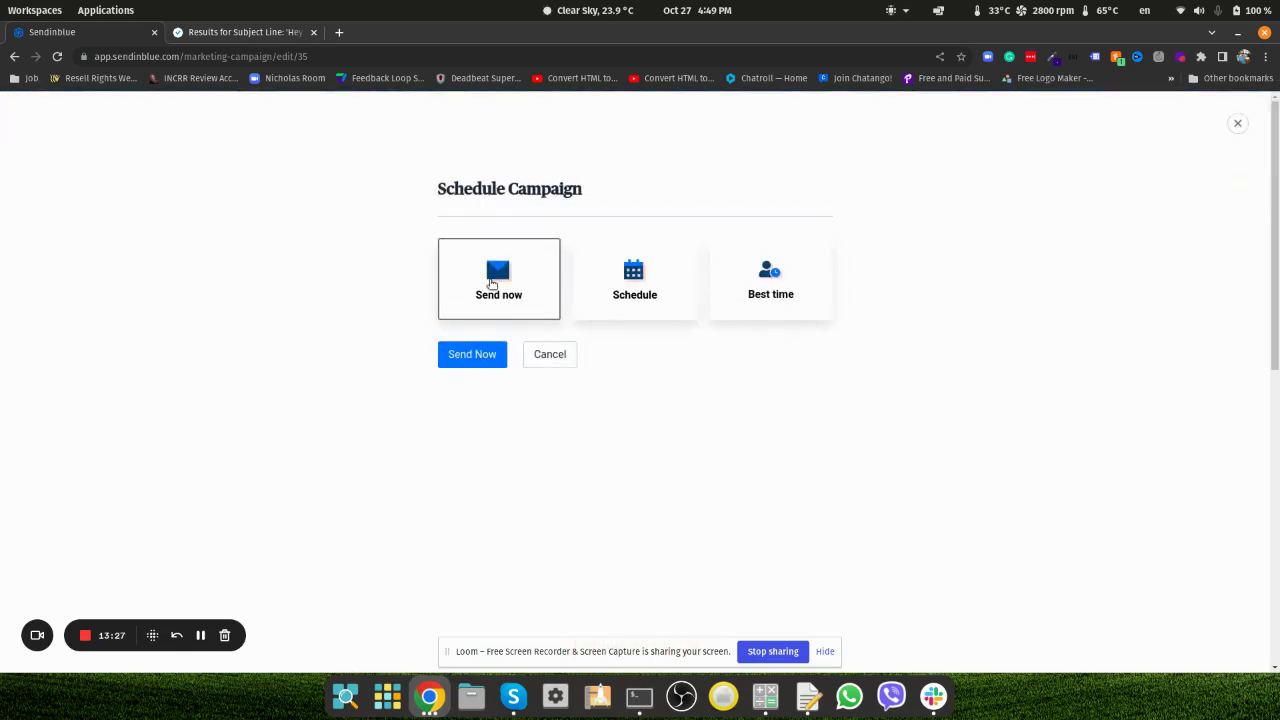
{"action": "left_click", "coordinate": [623, 273]}
{"action": "left_click", "coordinate": [766, 284]}
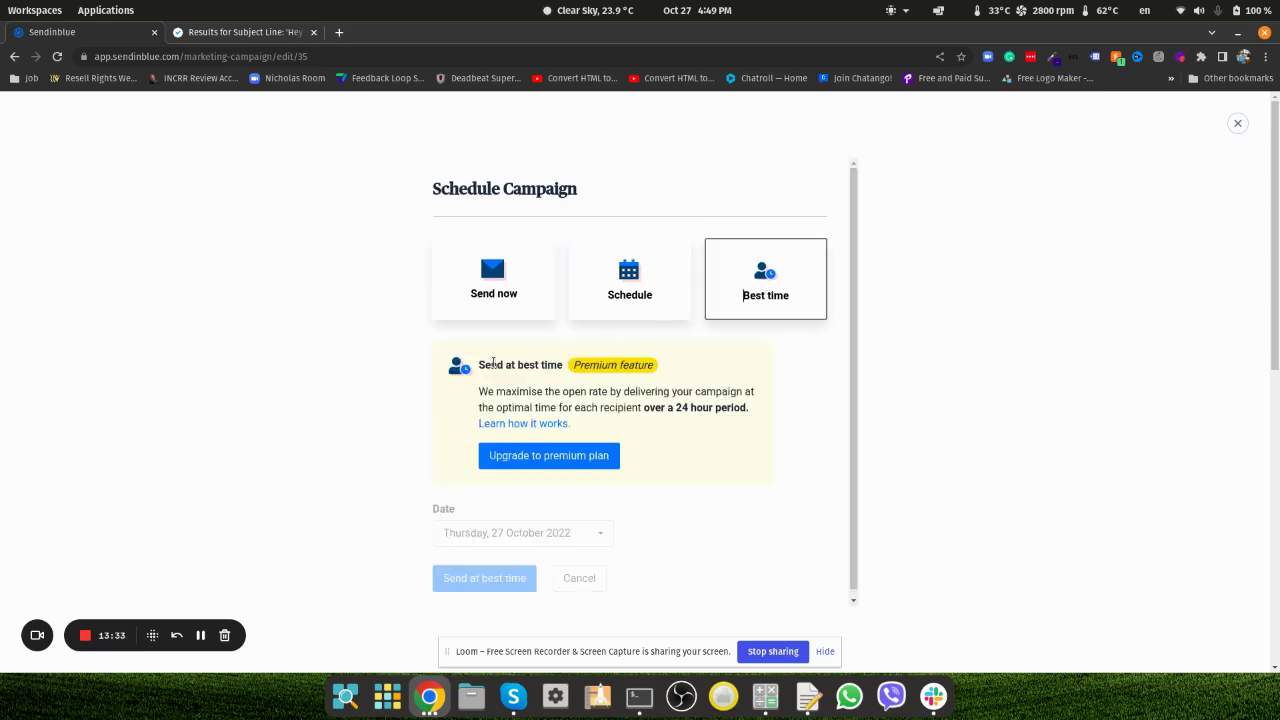
{"action": "left_click_drag", "start_coordinate": [479, 366], "coordinate": [449, 364]}
{"action": "left_click", "coordinate": [716, 412]}
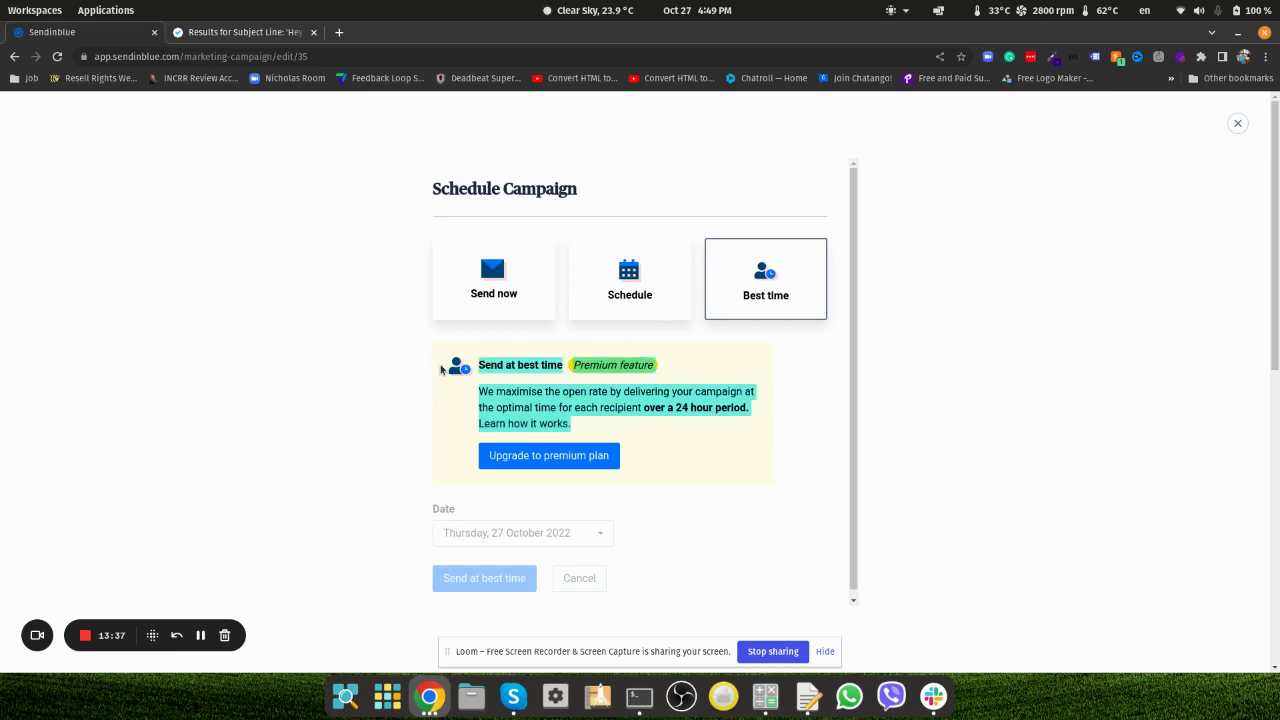
{"action": "left_click", "coordinate": [387, 367]}
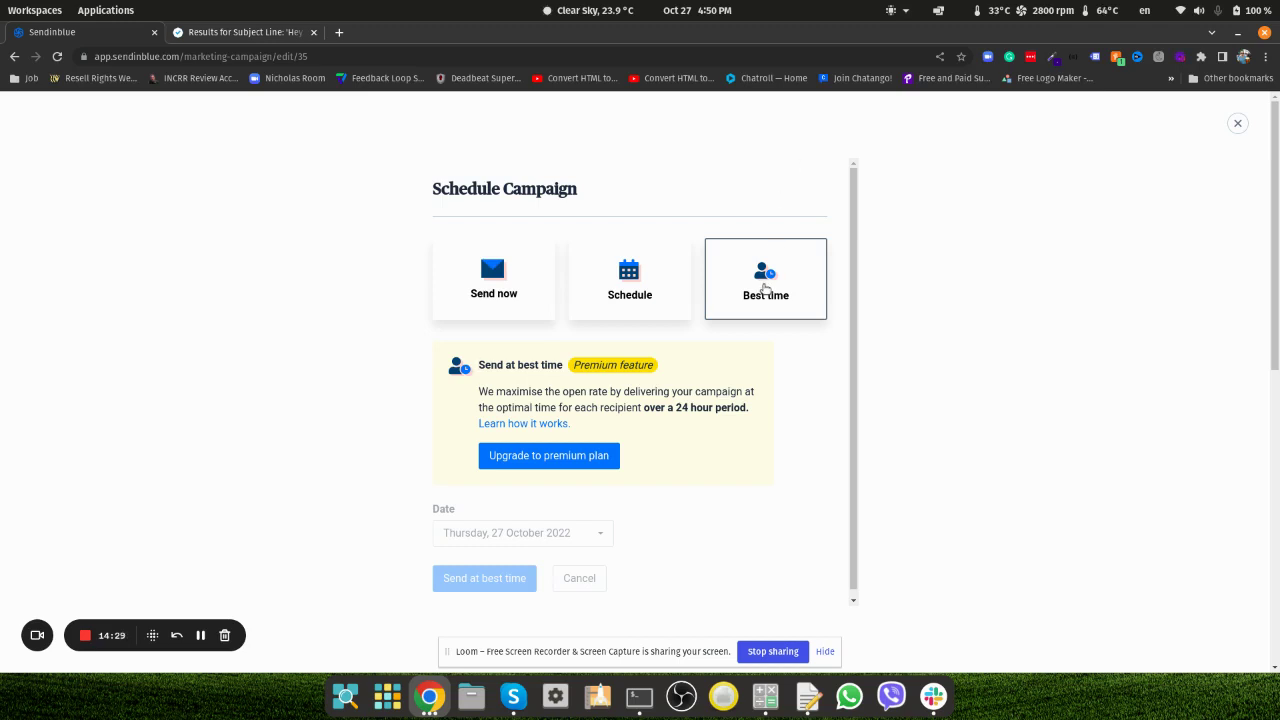
Step: Set the hour of the scheduled send to 10 and leave the scheduling options without confirming
{"action": "left_click", "coordinate": [618, 278]}
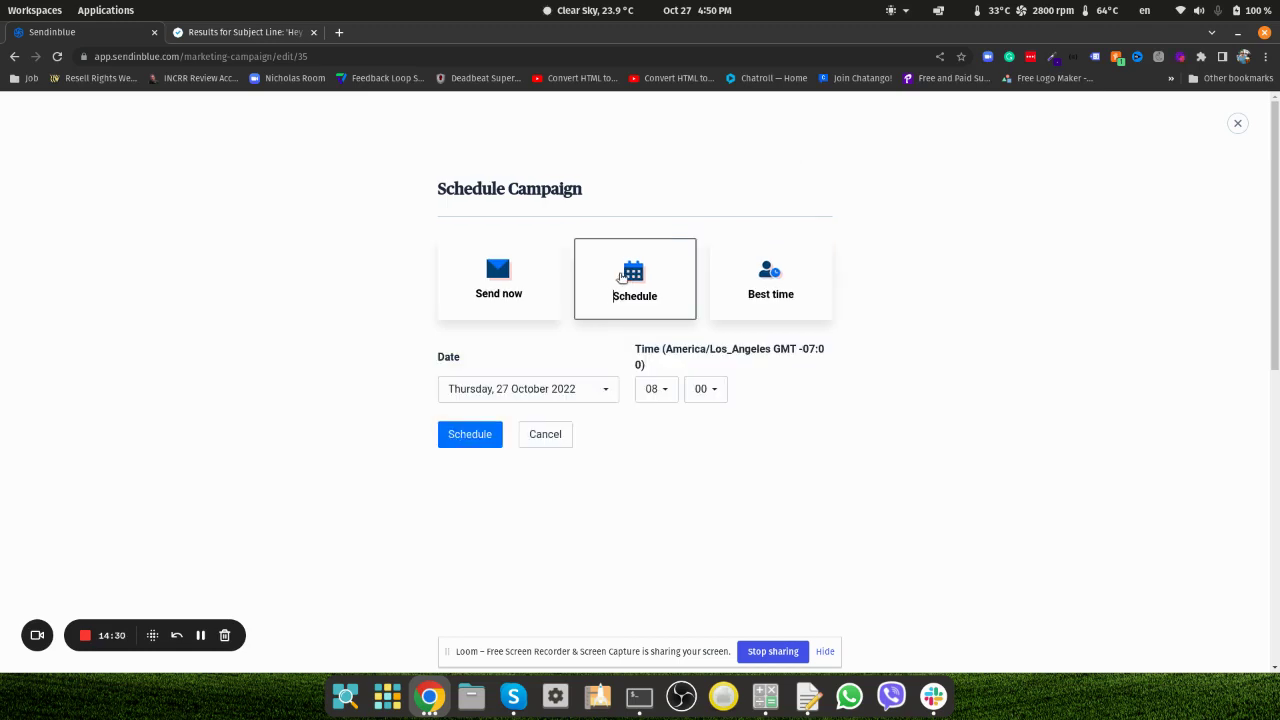
{"action": "left_click", "coordinate": [658, 388]}
{"action": "scroll", "coordinate": [664, 485], "scroll_direction": "down", "scroll_amount": 5}
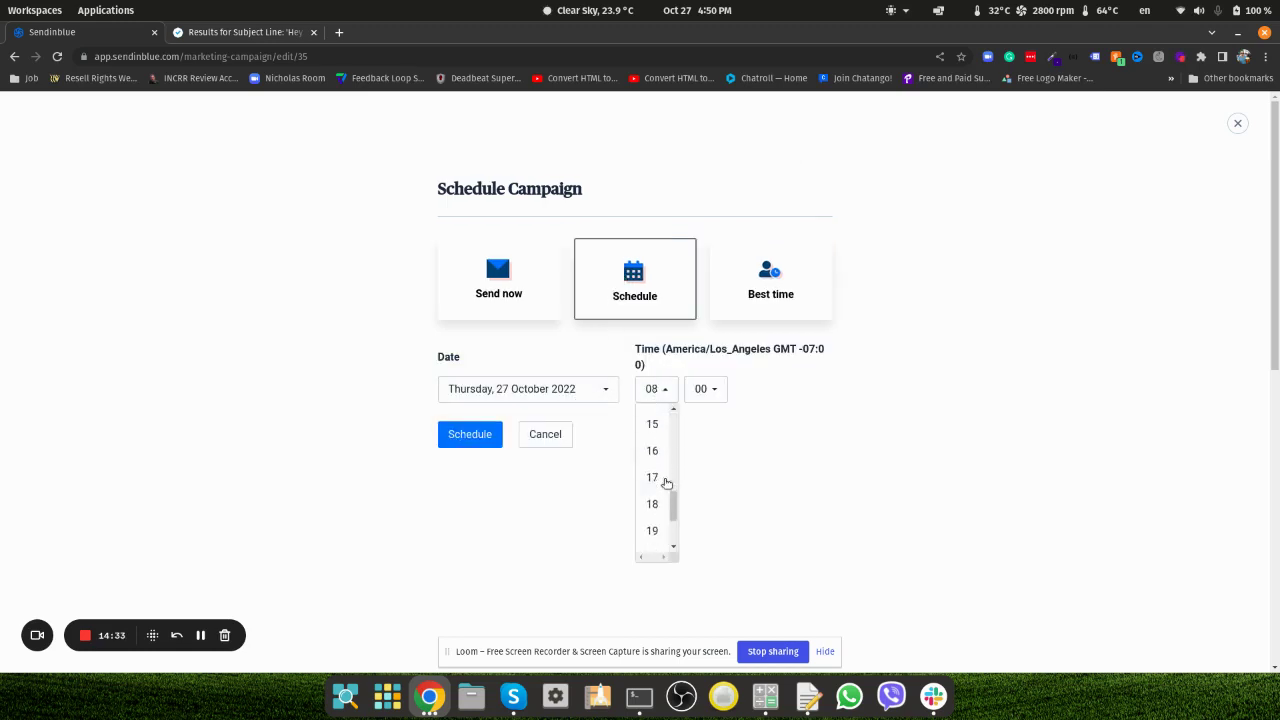
{"action": "scroll", "coordinate": [654, 452], "scroll_direction": "up", "scroll_amount": 2}
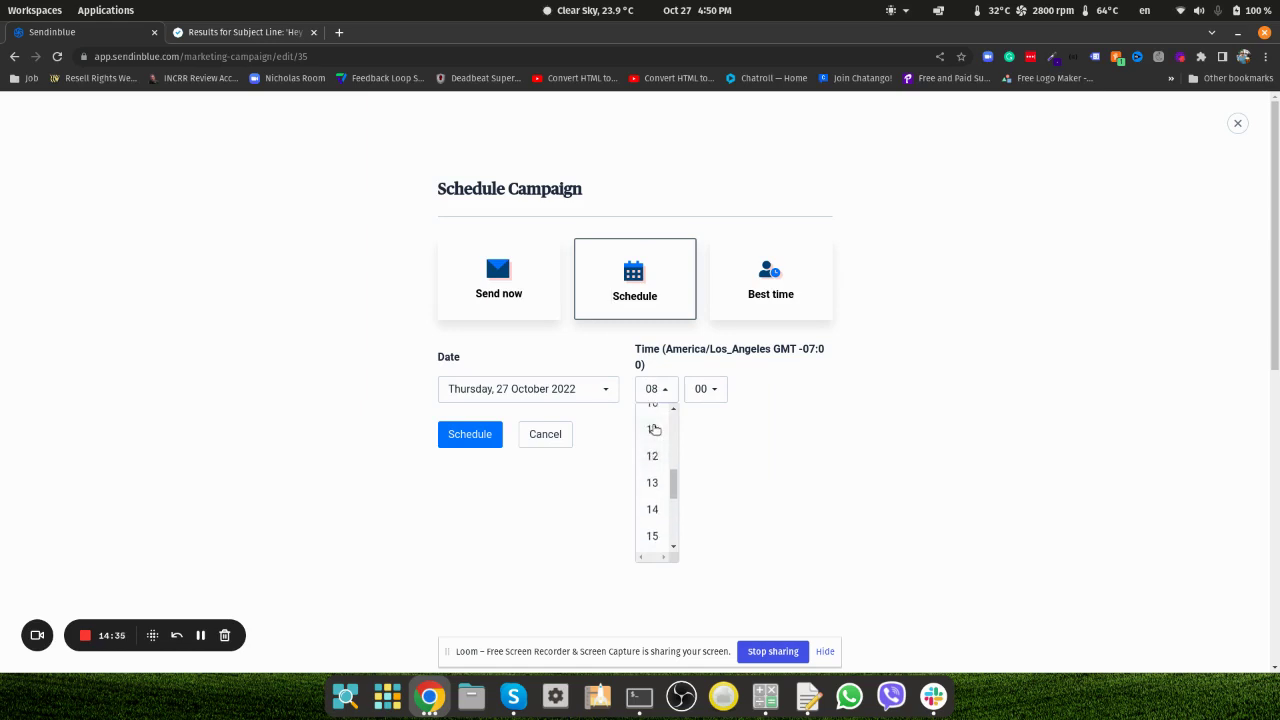
{"action": "scroll", "coordinate": [654, 432], "scroll_direction": "up", "scroll_amount": 1}
{"action": "left_click", "coordinate": [651, 444]}
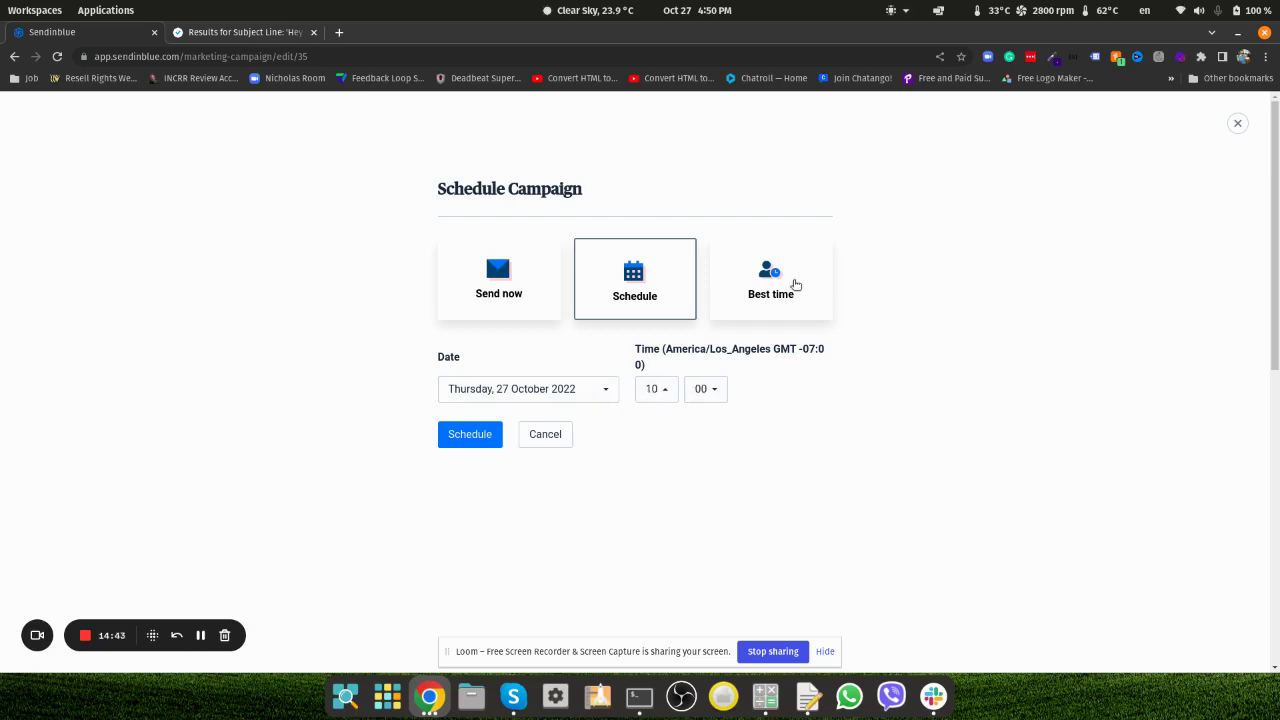
{"action": "left_click", "coordinate": [1238, 124]}
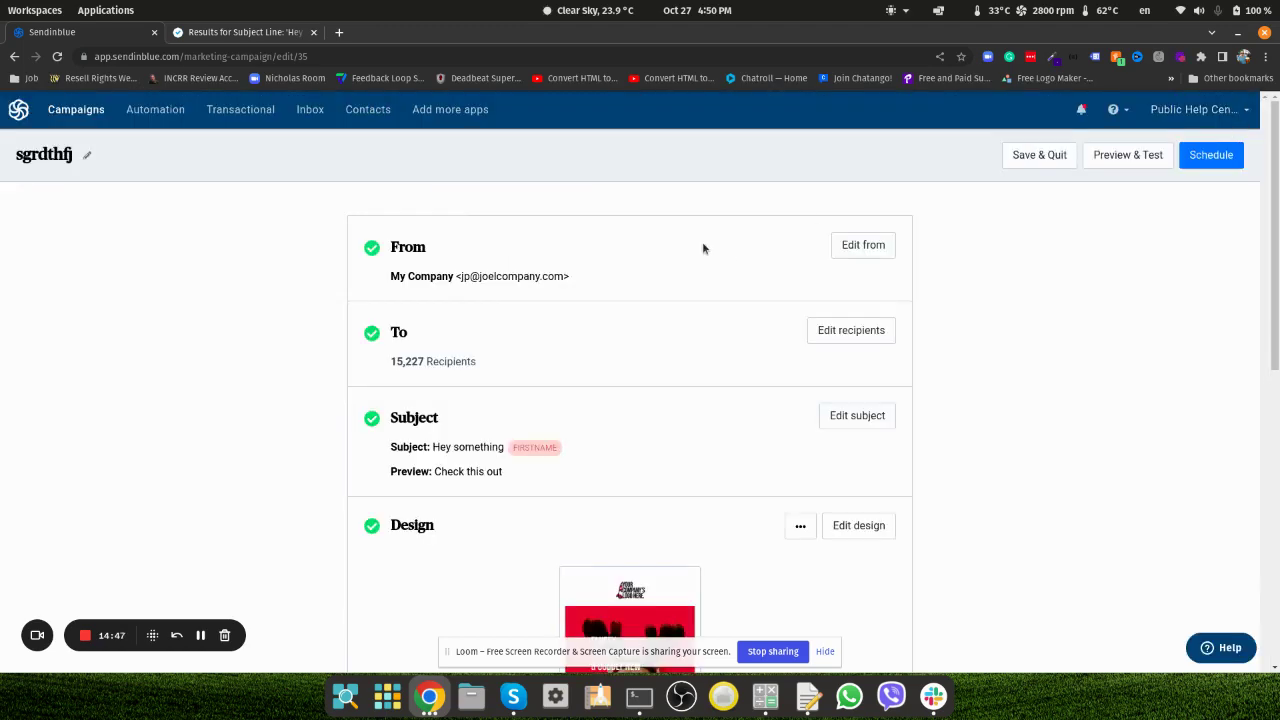
Step: Open the campaign's Preview & Test view and copy the test email address from scanmy.email in a new tab
{"action": "left_click", "coordinate": [1116, 160]}
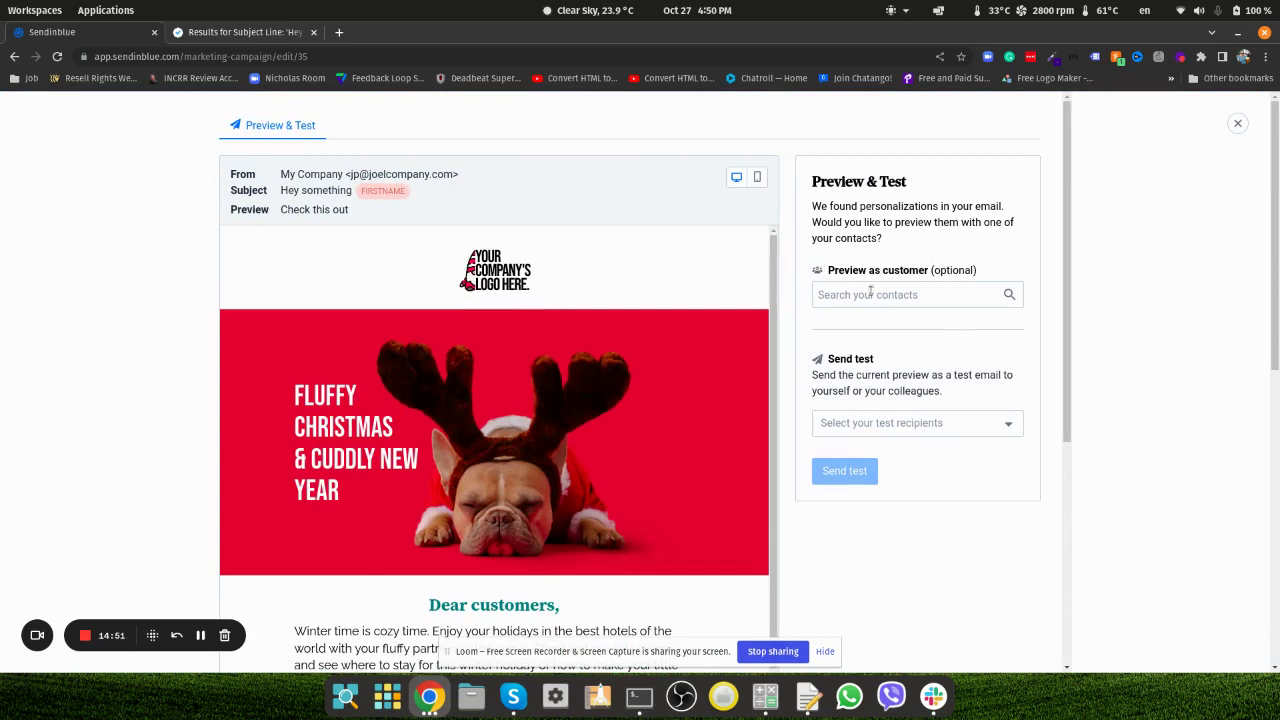
{"action": "left_click", "coordinate": [339, 34]}
{"action": "type", "text": "sca"}
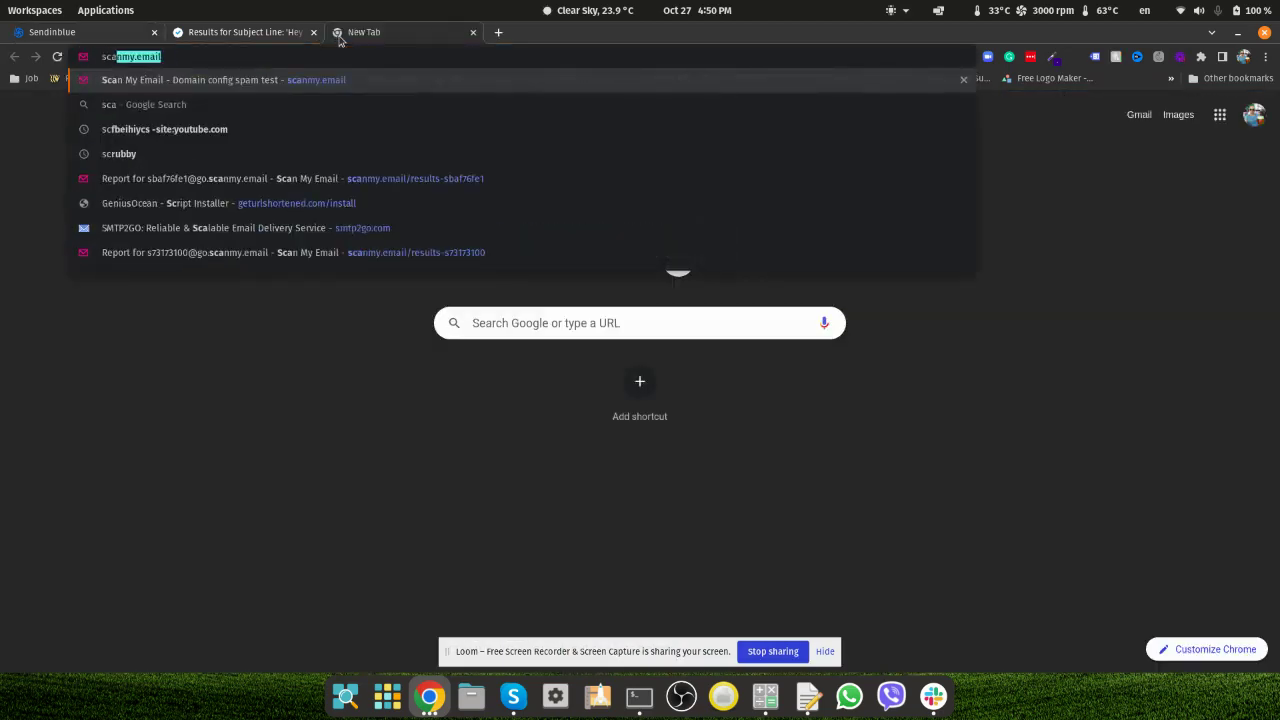
{"action": "key", "text": "Return"}
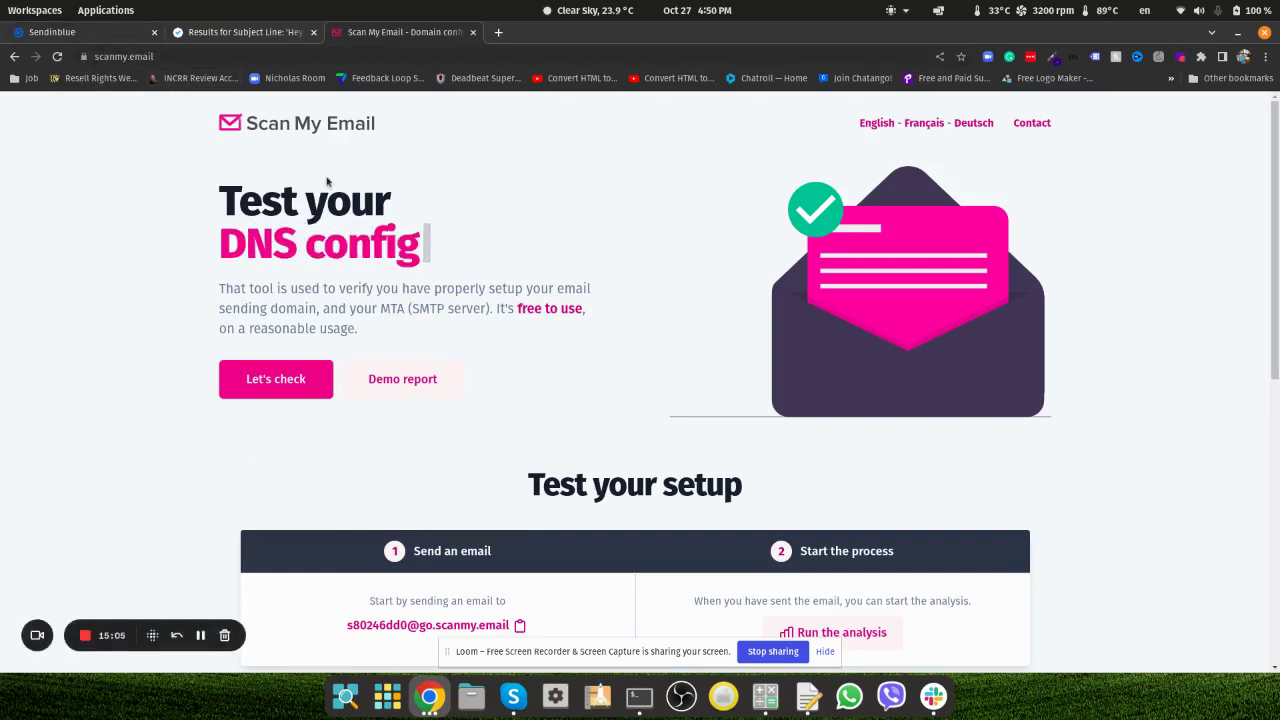
{"action": "scroll", "coordinate": [555, 295], "scroll_direction": "down", "scroll_amount": 3}
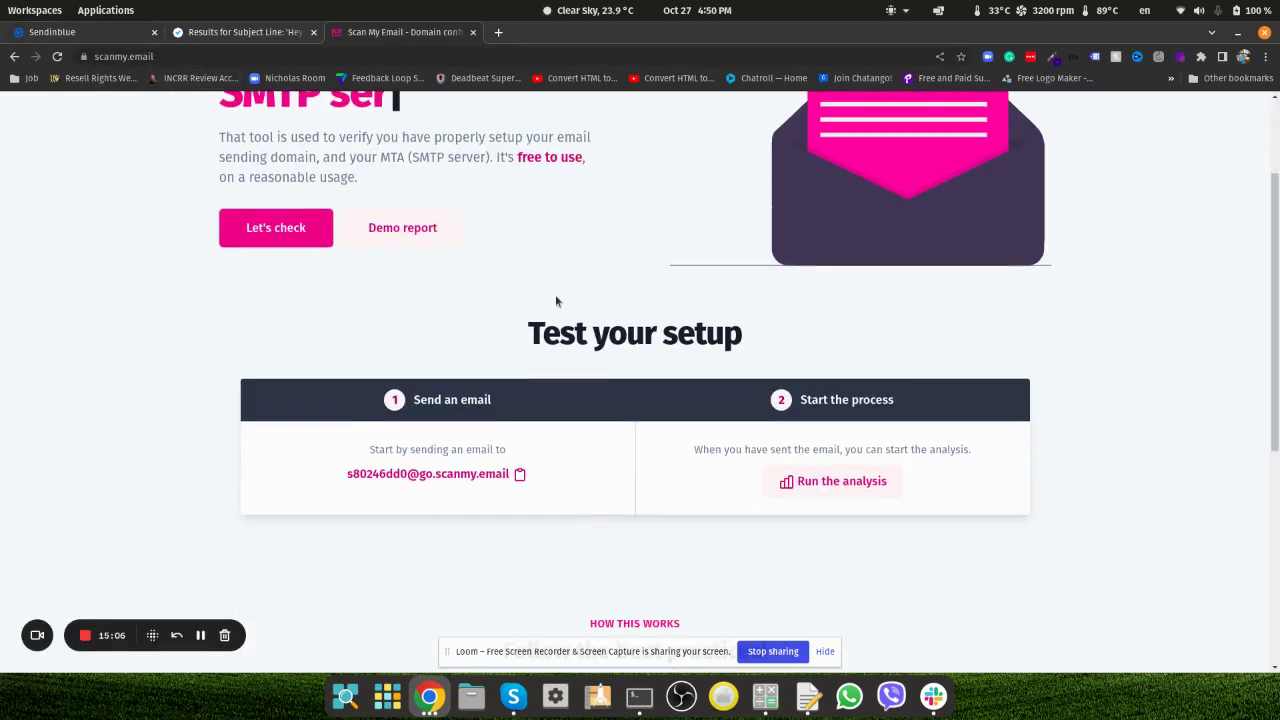
{"action": "left_click", "coordinate": [520, 474]}
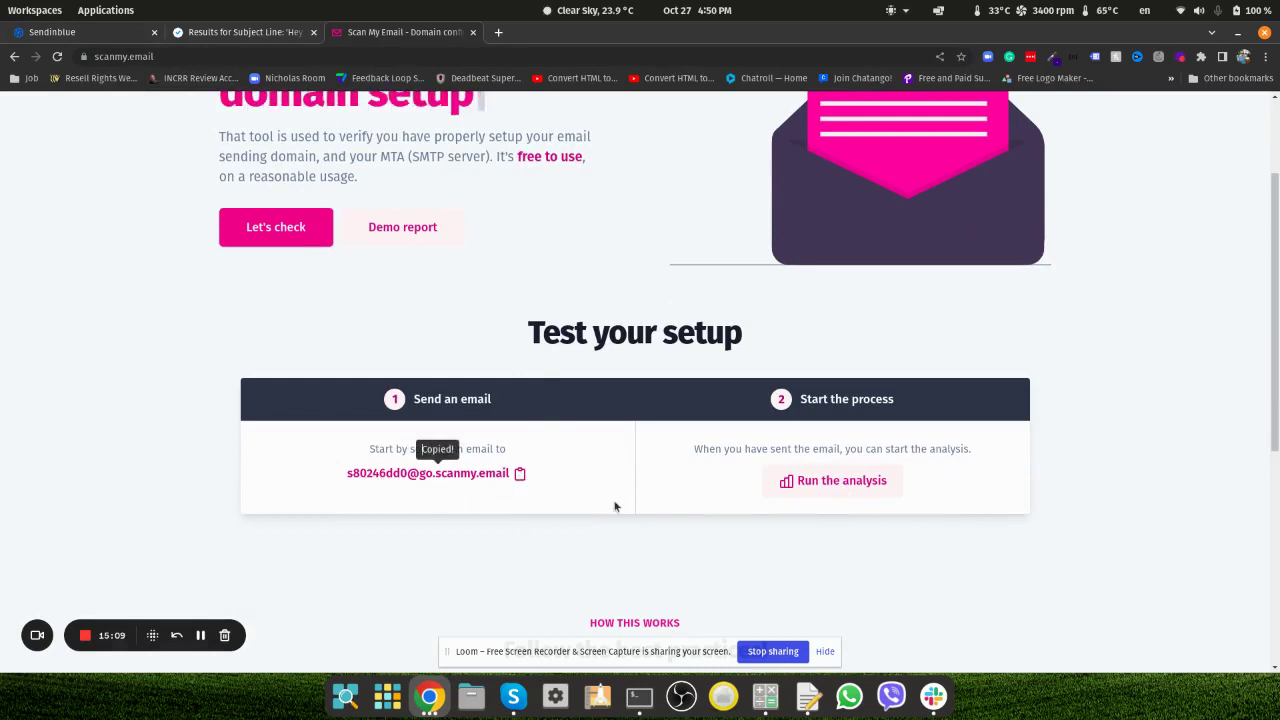
Step: Return to Sendinblue, look up the copied test address as the preview customer, and read the note about previewing personalizations
{"action": "left_click", "coordinate": [60, 32]}
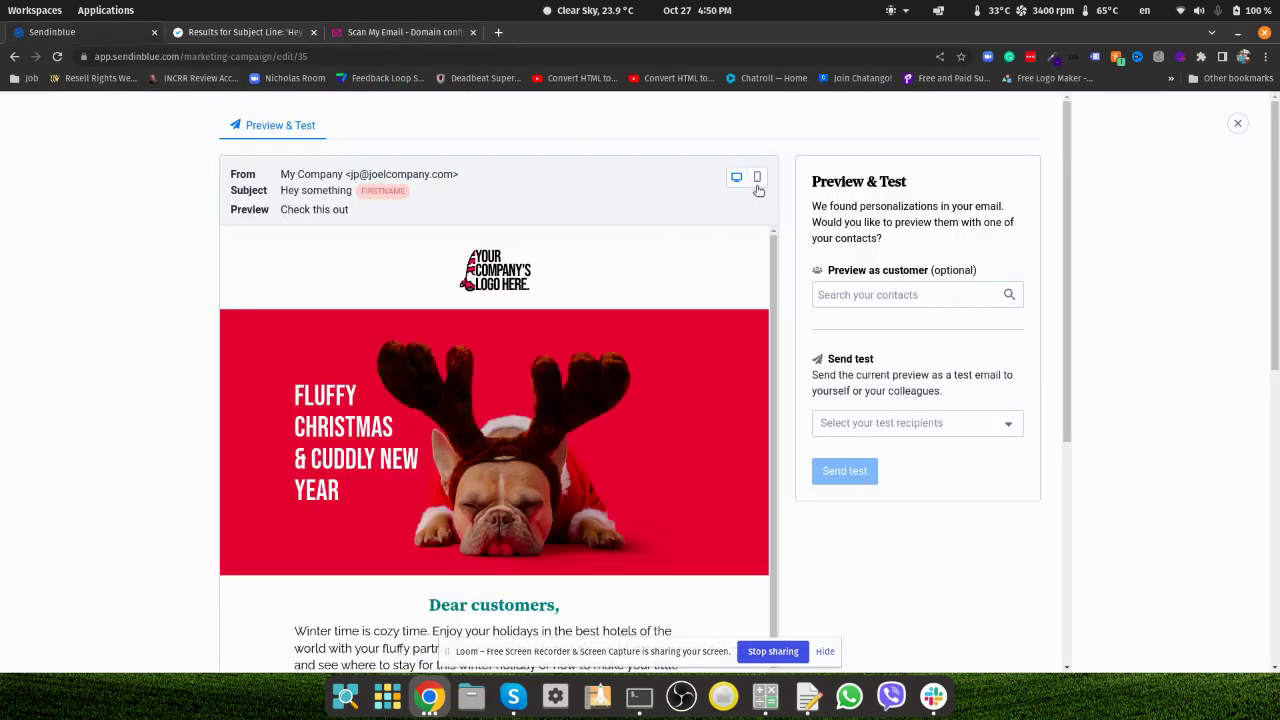
{"action": "left_click", "coordinate": [892, 290]}
{"action": "key", "text": "ctrl+v"}
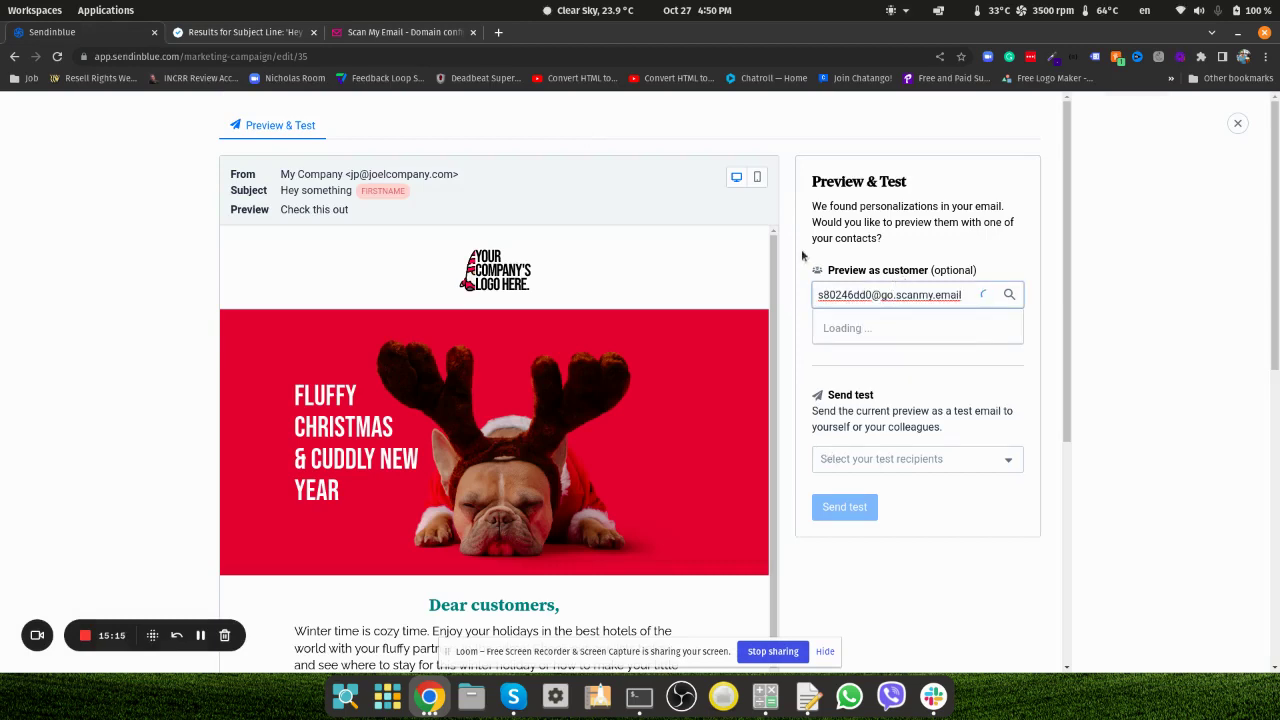
{"action": "left_click", "coordinate": [1009, 294]}
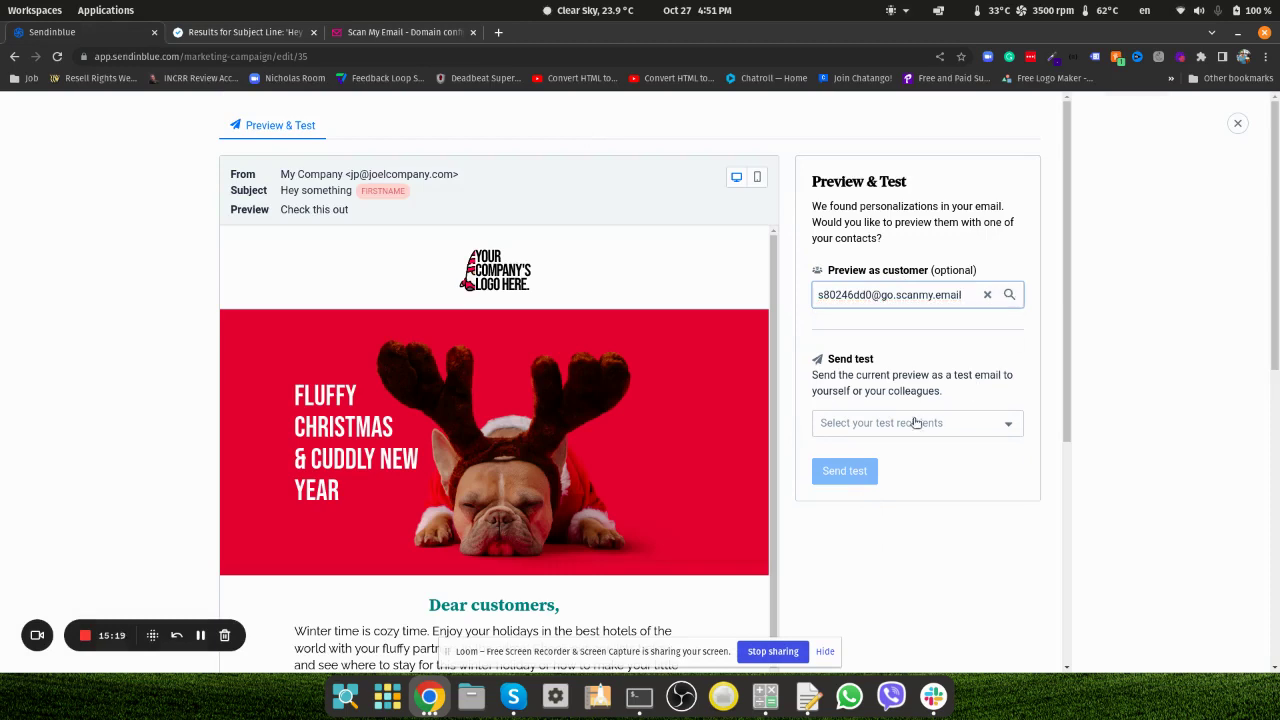
{"action": "mouse_move", "coordinate": [810, 182]}
{"action": "left_click_drag", "start_coordinate": [810, 182], "coordinate": [915, 241]}
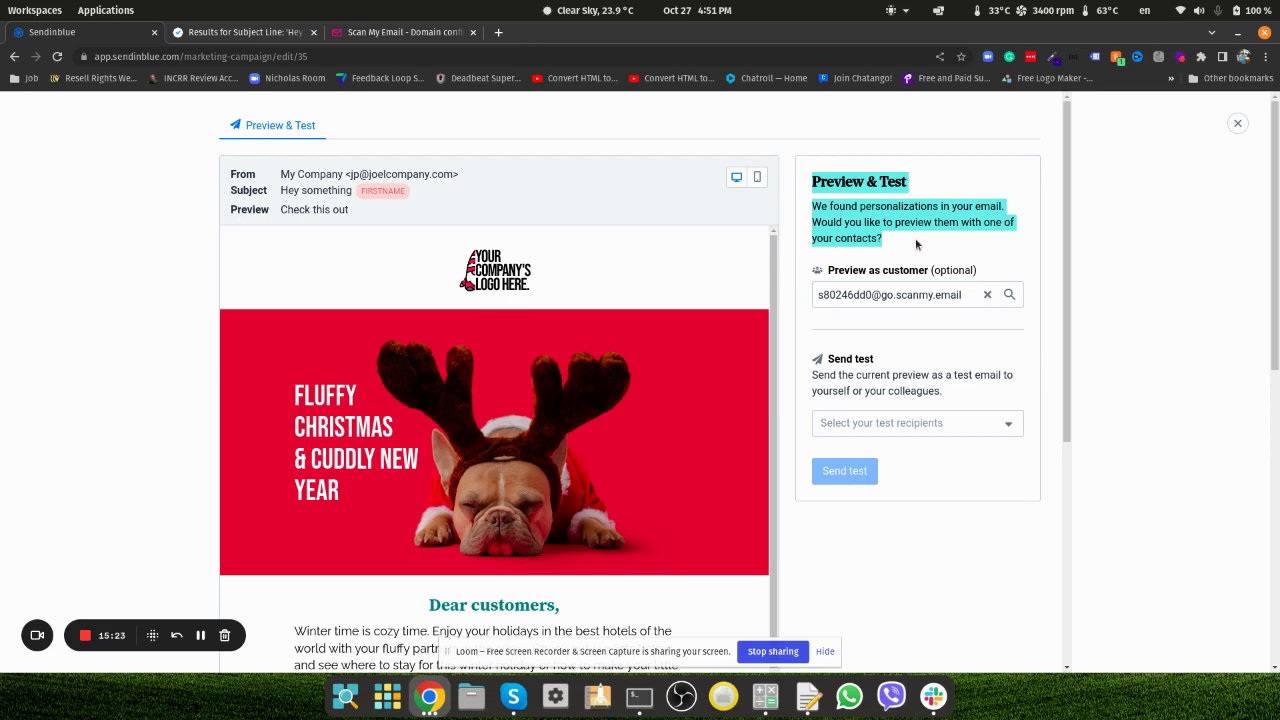
{"action": "left_click", "coordinate": [915, 238]}
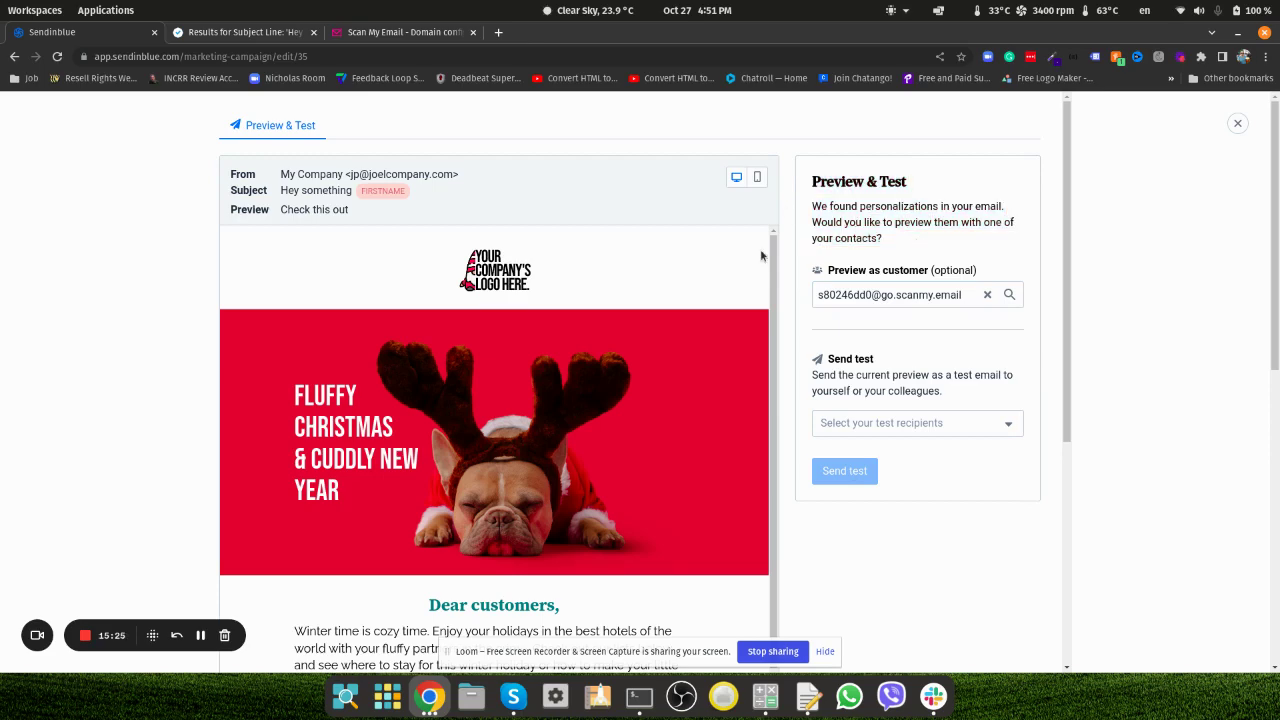
{"action": "scroll", "coordinate": [925, 266], "scroll_direction": "down", "scroll_amount": 4}
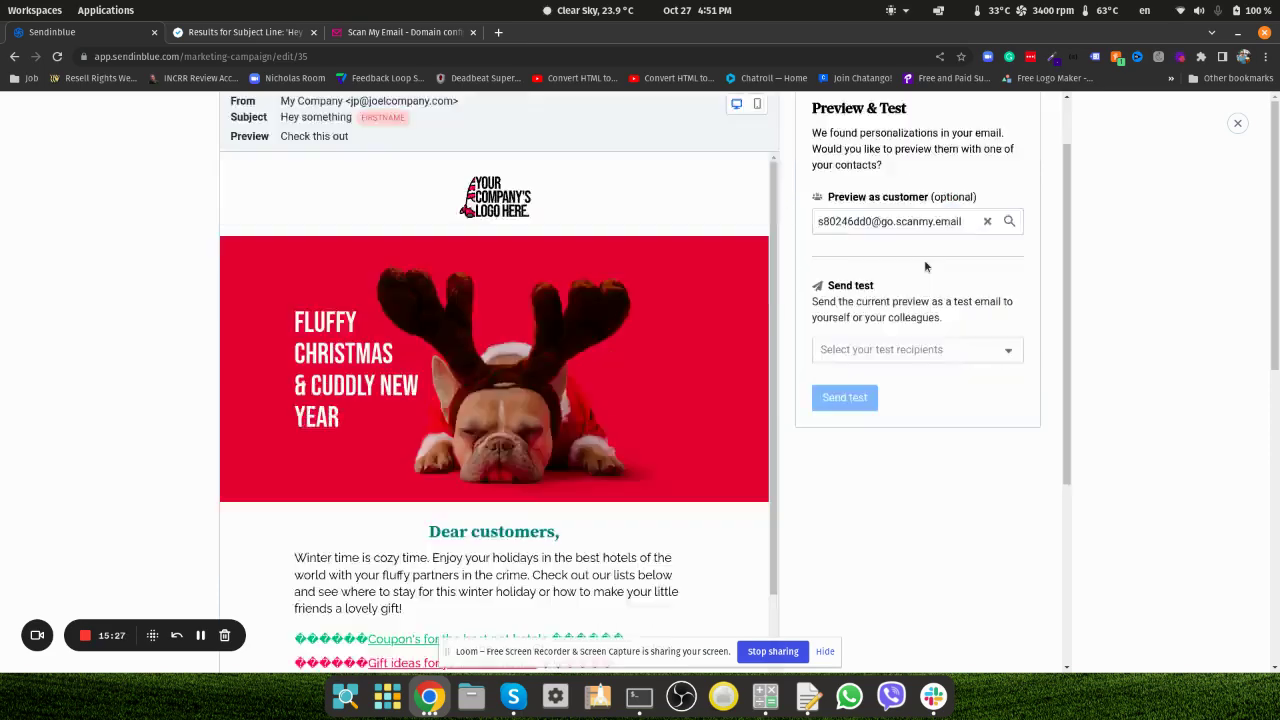
{"action": "scroll", "coordinate": [924, 262], "scroll_direction": "up", "scroll_amount": 4}
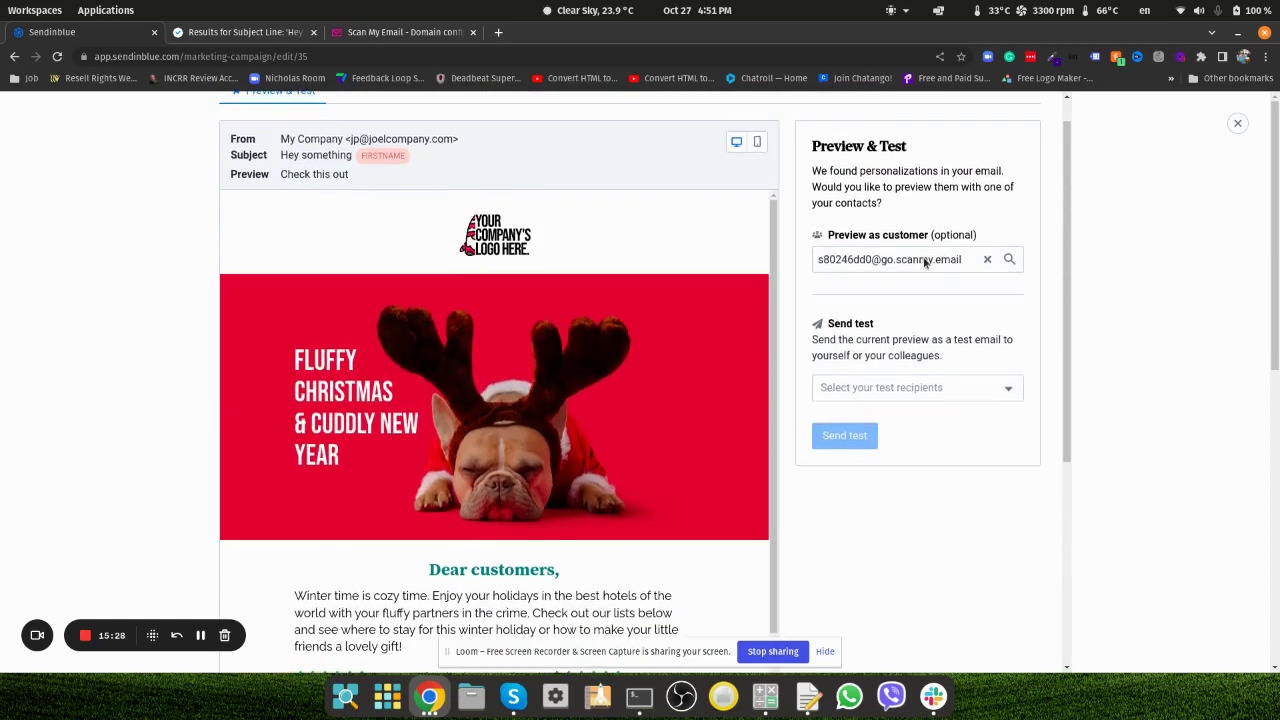
Step: Add the copied Scan My Email address as a test recipient and send it the test email
{"action": "left_click", "coordinate": [900, 389]}
{"action": "left_click", "coordinate": [855, 500]}
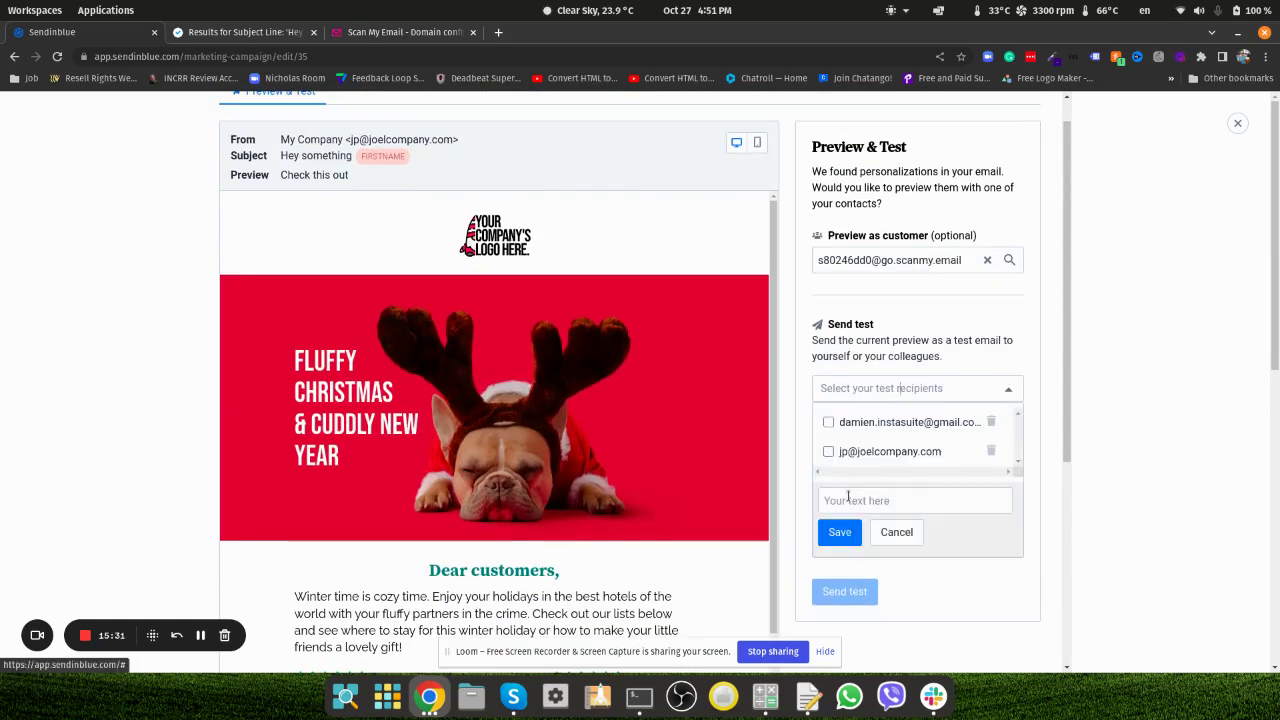
{"action": "key", "text": "ctrl+v"}
{"action": "left_click", "coordinate": [840, 532]}
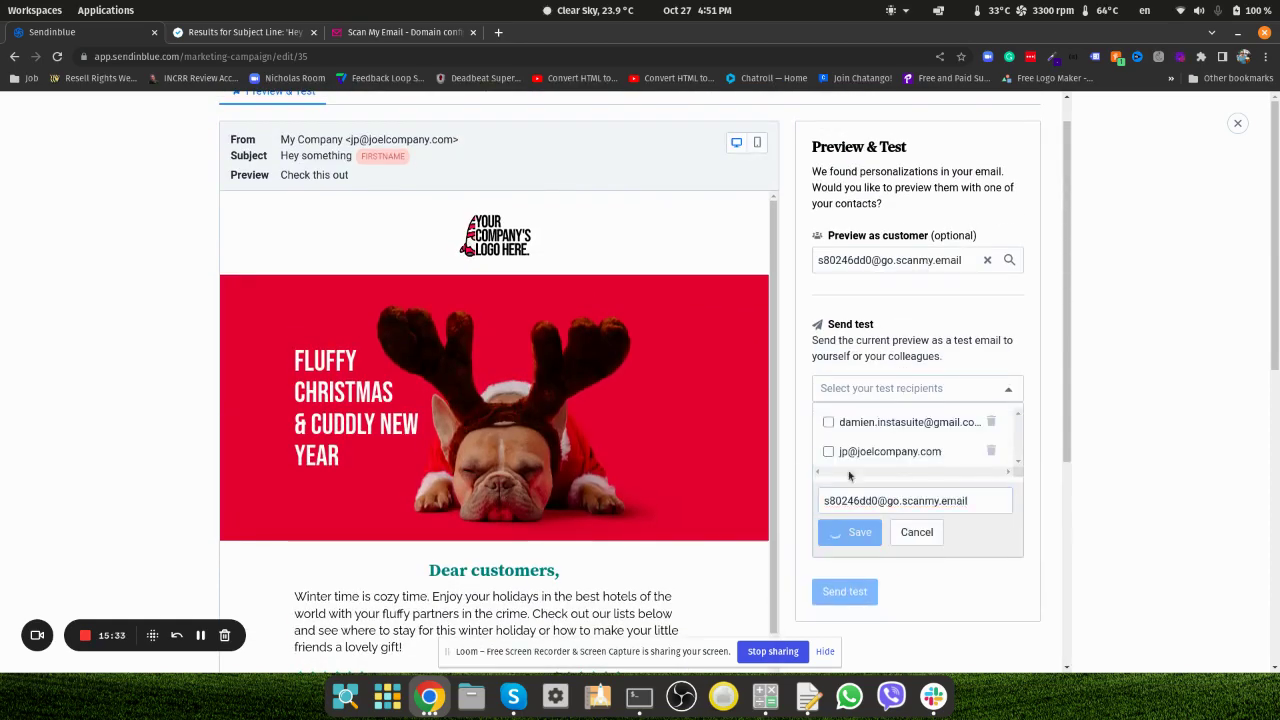
{"action": "scroll", "coordinate": [837, 423], "scroll_direction": "down", "scroll_amount": 2}
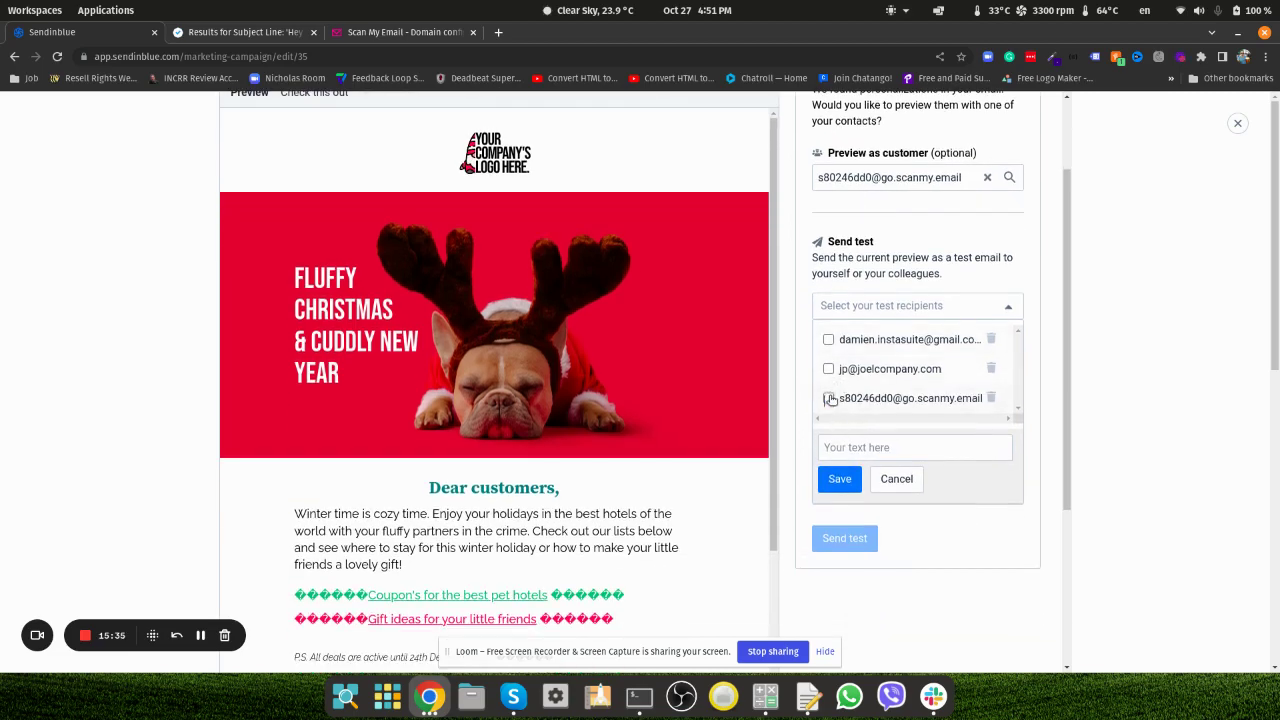
{"action": "left_click", "coordinate": [829, 398]}
{"action": "left_click", "coordinate": [843, 540]}
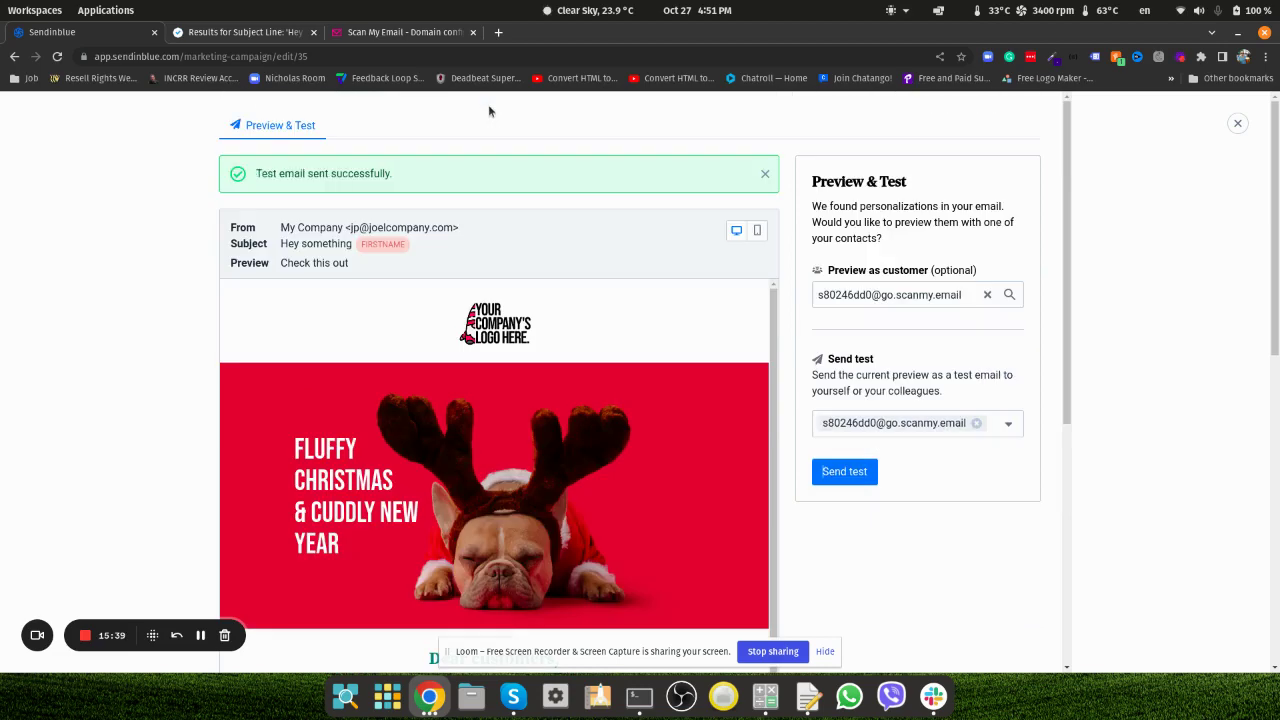
Step: Run the analysis on Scan My Email, and copy the test address from mail-tester.com in a new tab
{"action": "left_click", "coordinate": [405, 32]}
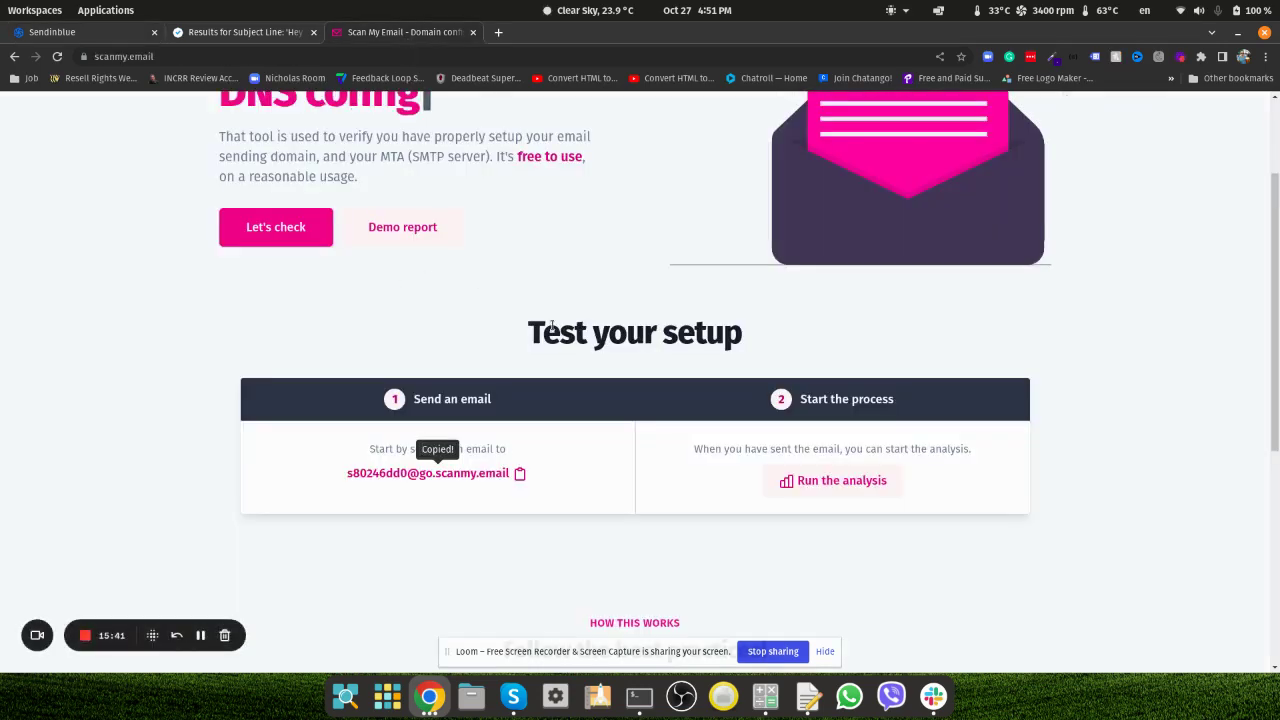
{"action": "left_click", "coordinate": [830, 483]}
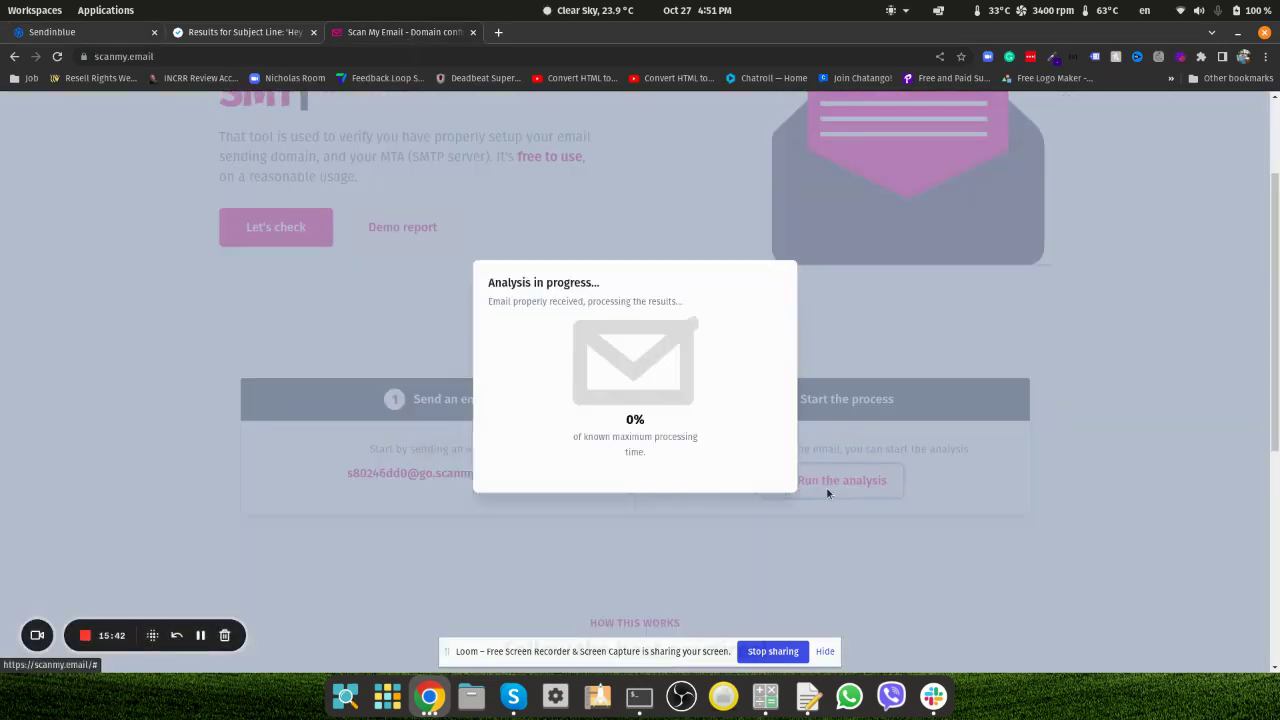
{"action": "left_click", "coordinate": [498, 32]}
{"action": "type", "text": "mail-"}
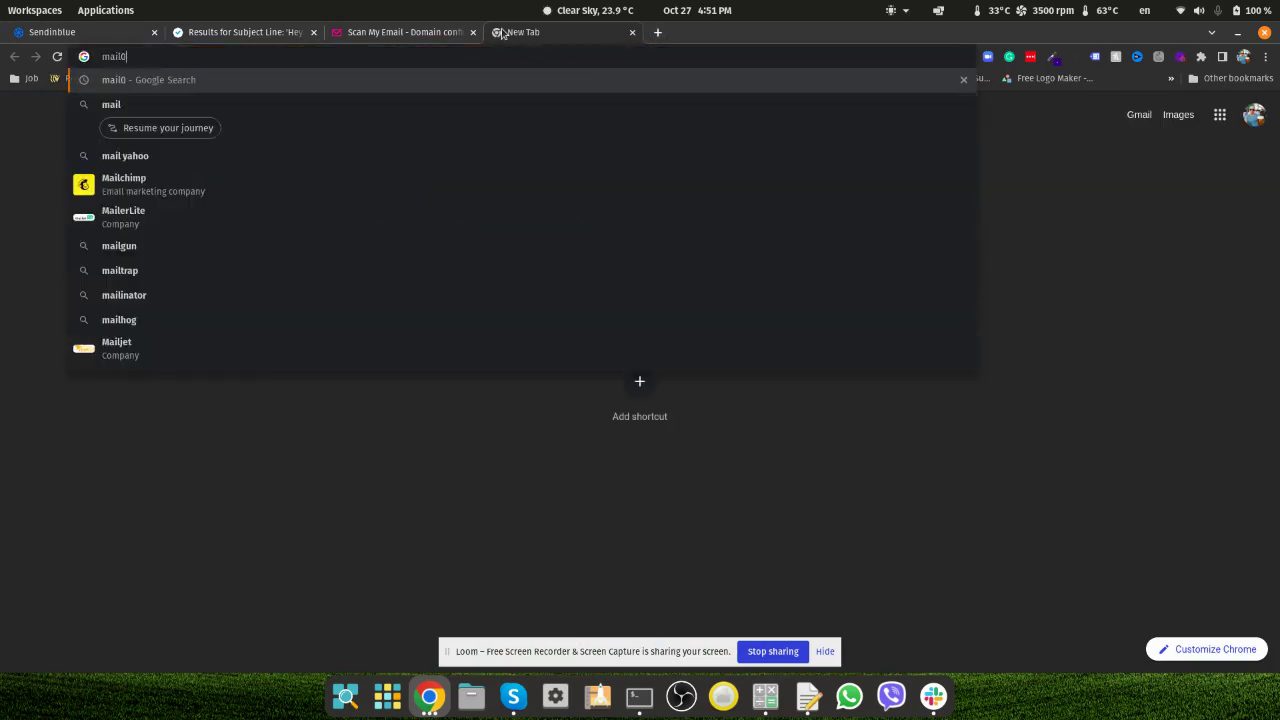
{"action": "key", "text": "Return"}
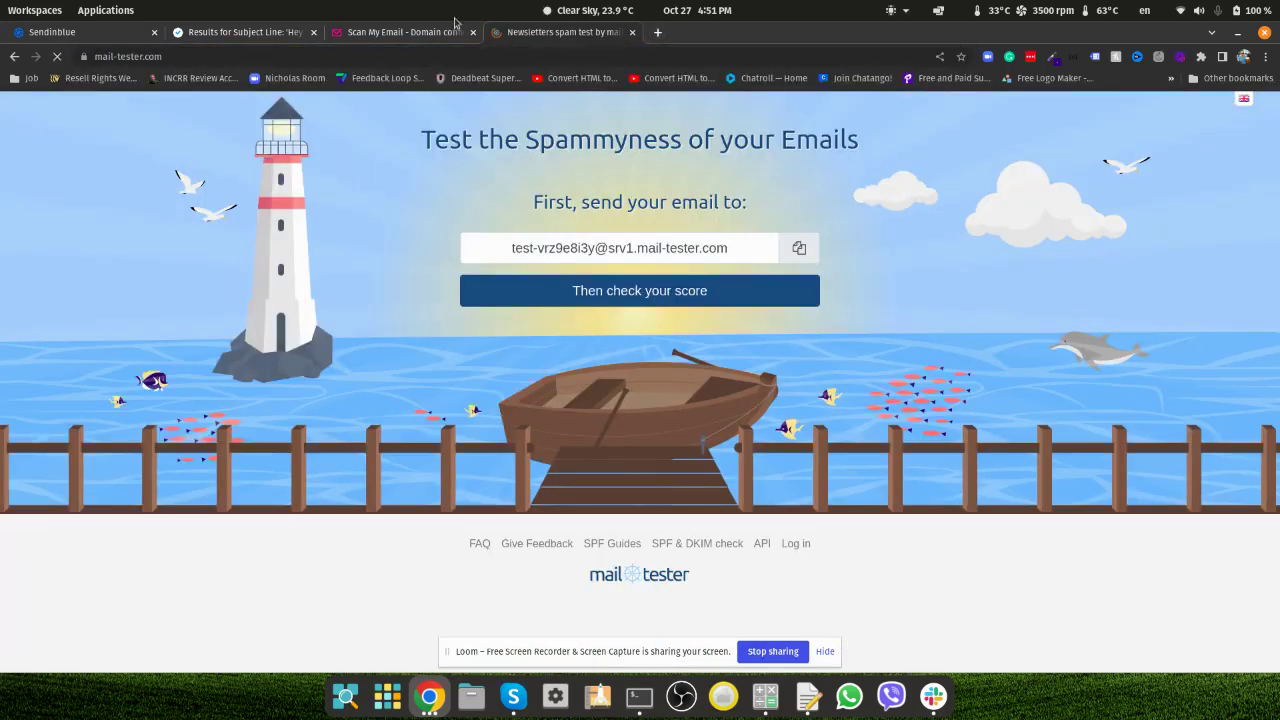
{"action": "left_click", "coordinate": [798, 245]}
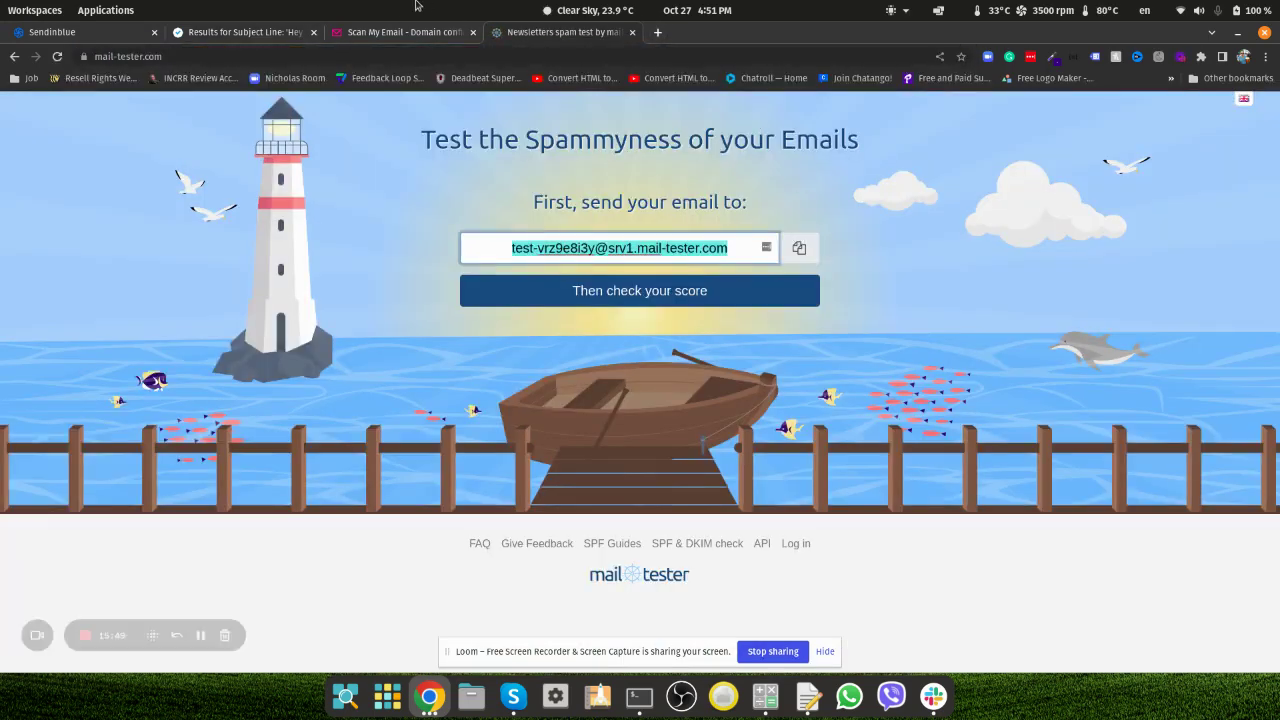
Step: Check the Scan My Email analysis and review the report's general email information, IP information and authentication results
{"action": "left_click", "coordinate": [383, 33]}
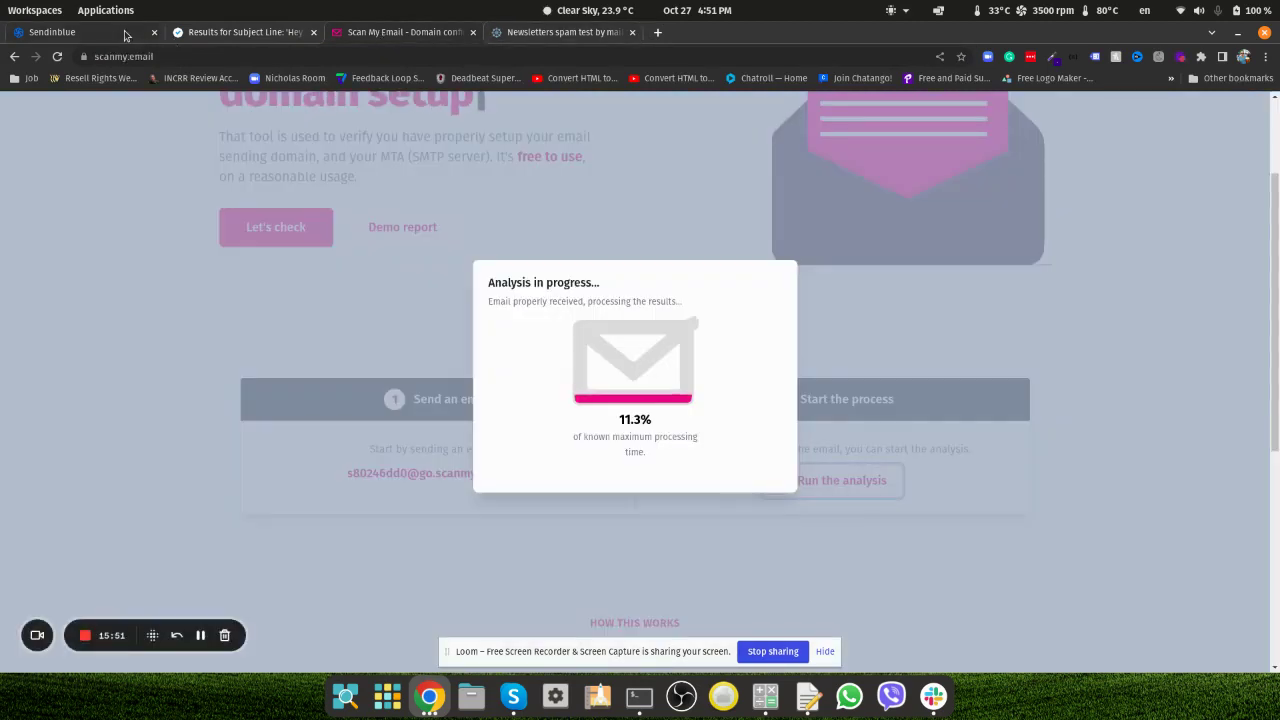
{"action": "left_click", "coordinate": [502, 33]}
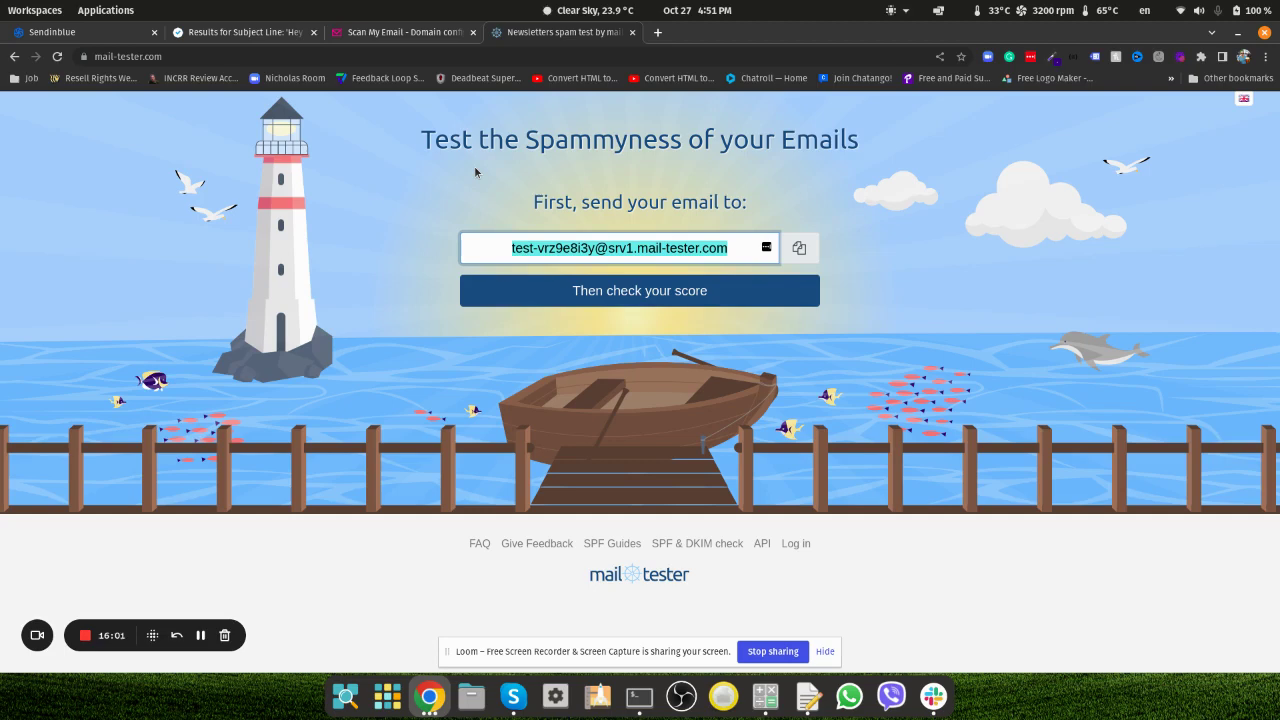
{"action": "left_click", "coordinate": [380, 33]}
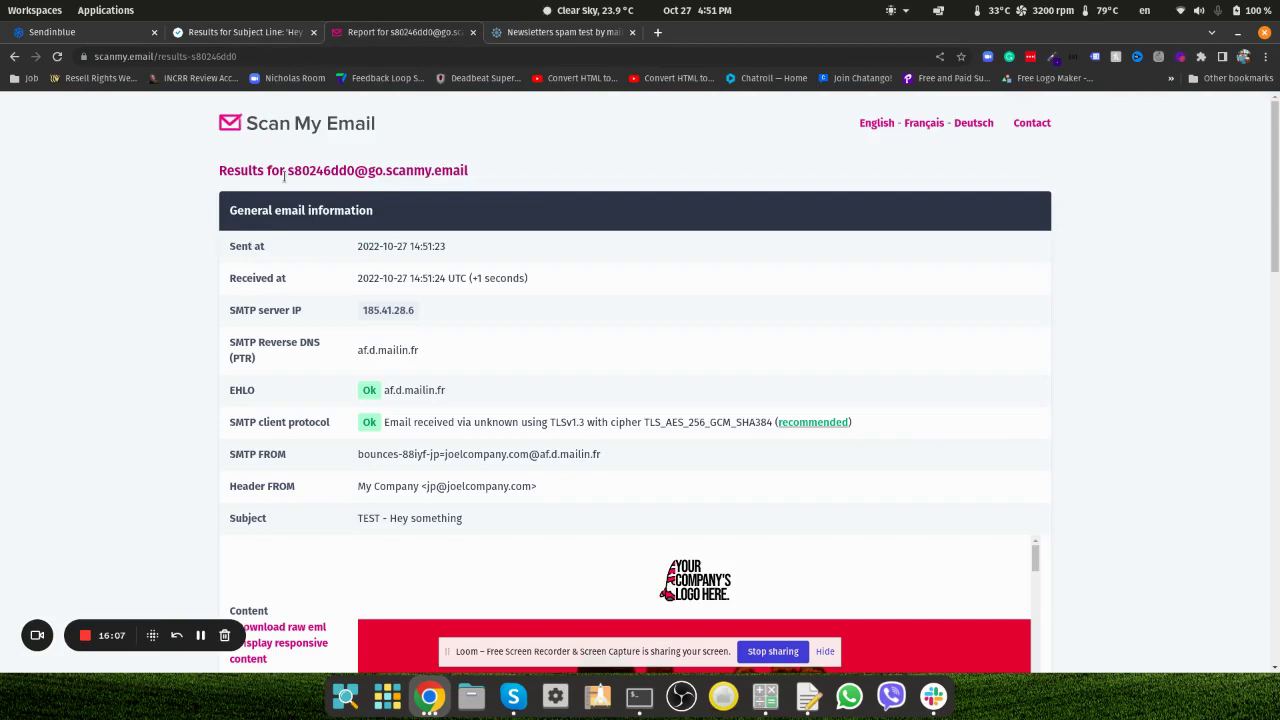
{"action": "scroll", "coordinate": [195, 215], "scroll_direction": "down", "scroll_amount": 3}
{"action": "scroll", "coordinate": [195, 215], "scroll_direction": "down", "scroll_amount": 5}
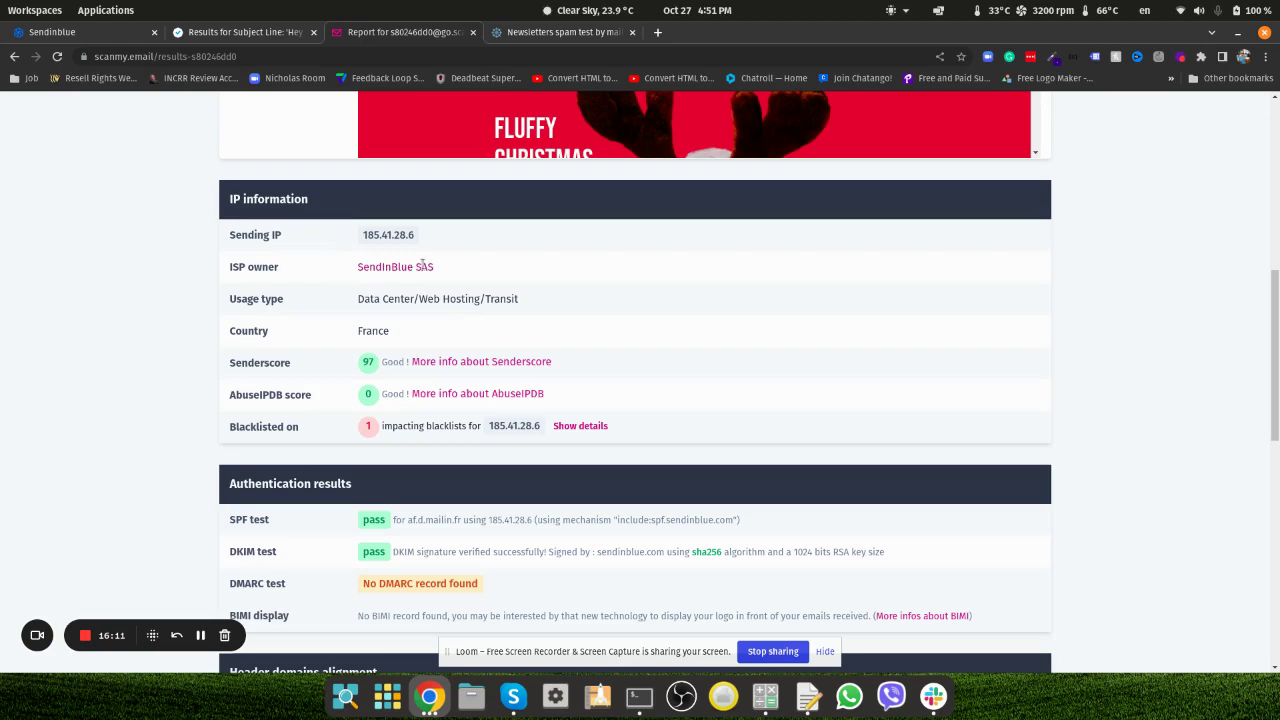
{"action": "scroll", "coordinate": [271, 306], "scroll_direction": "down", "scroll_amount": 3}
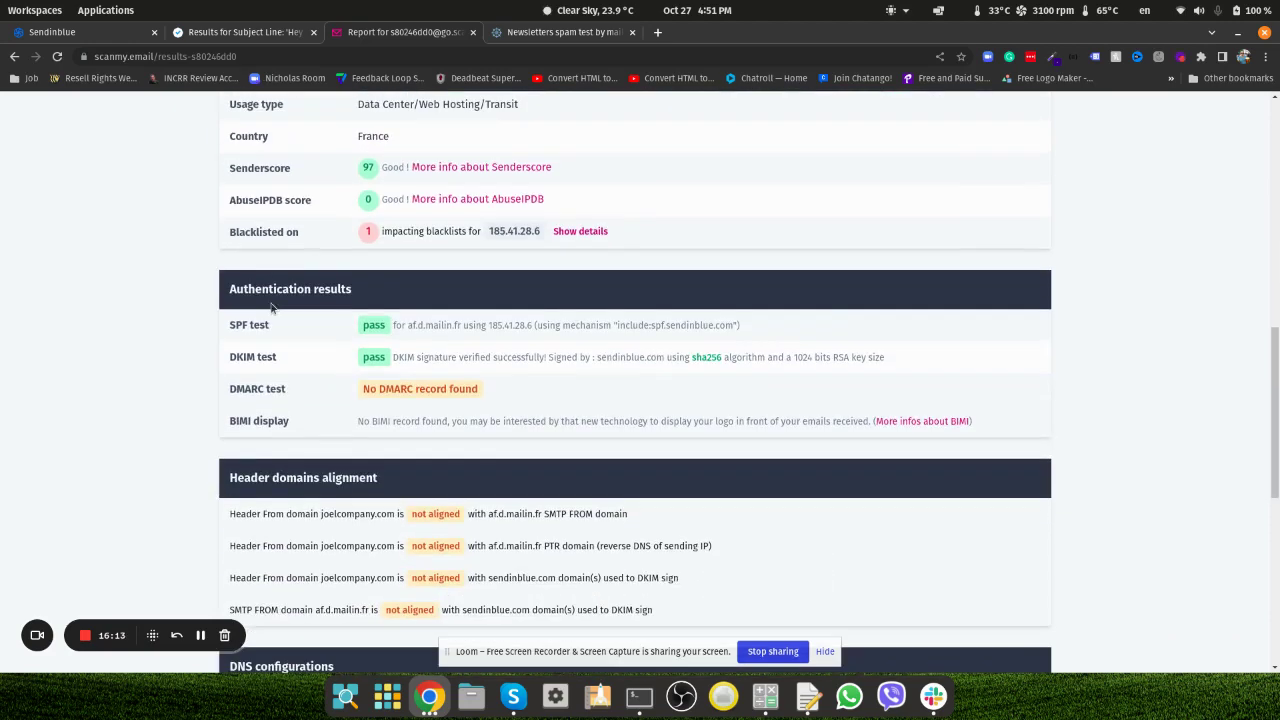
{"action": "scroll", "coordinate": [271, 306], "scroll_direction": "down", "scroll_amount": 1}
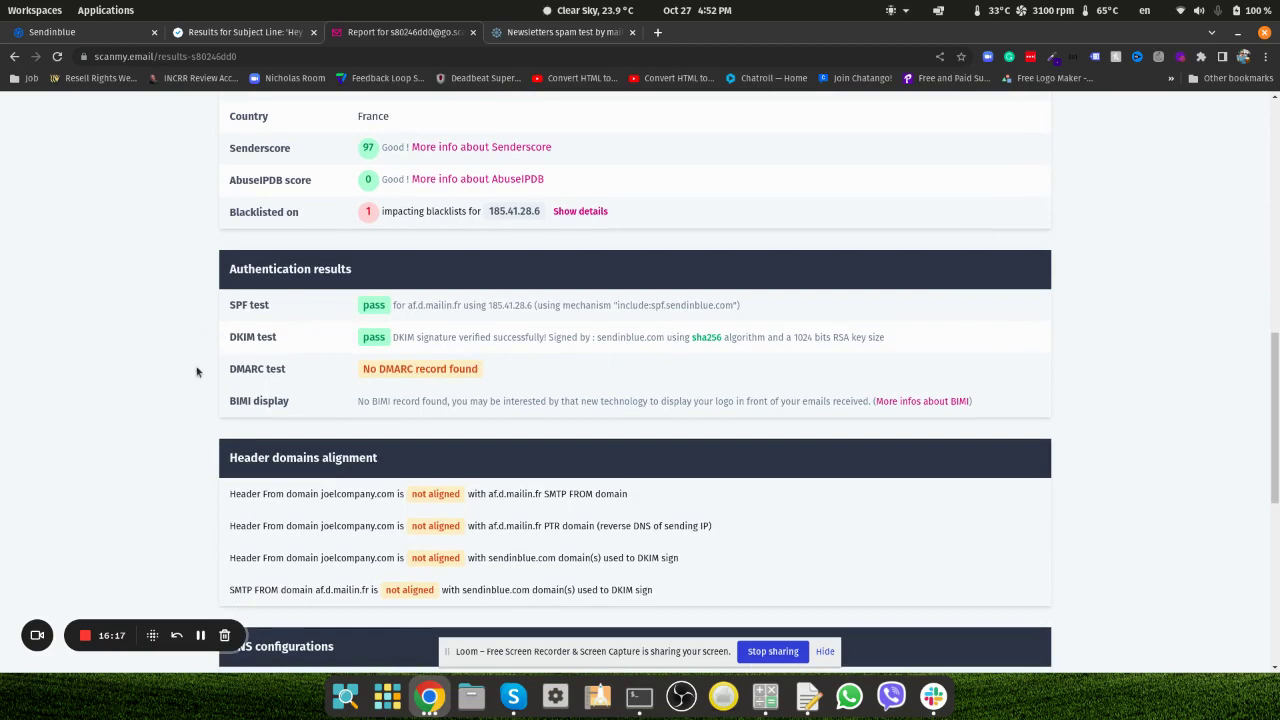
{"action": "left_click_drag", "start_coordinate": [597, 338], "coordinate": [659, 338]}
{"action": "left_click", "coordinate": [659, 338]}
{"action": "scroll", "coordinate": [258, 367], "scroll_direction": "down", "scroll_amount": 3}
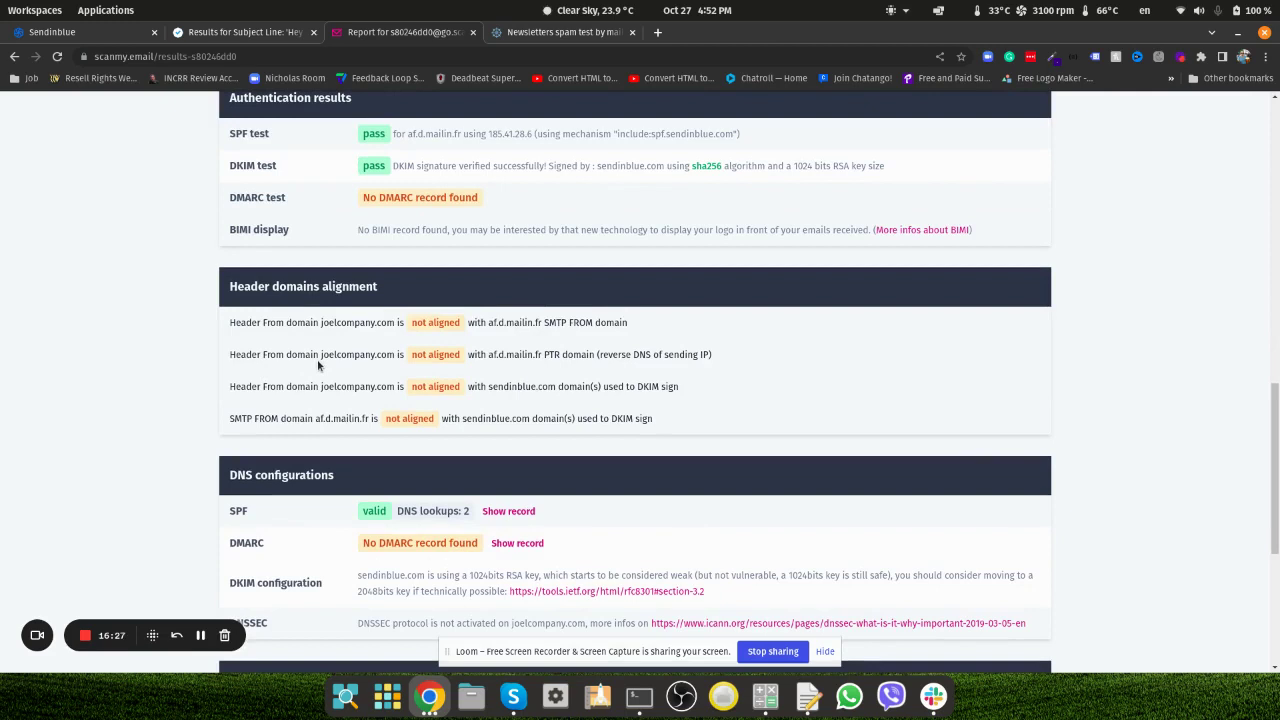
Step: Examine the header domains alignment and DNS configurations in the Scan My Email report
{"action": "double_click", "coordinate": [236, 322]}
{"action": "left_click_drag", "start_coordinate": [236, 322], "coordinate": [403, 322]}
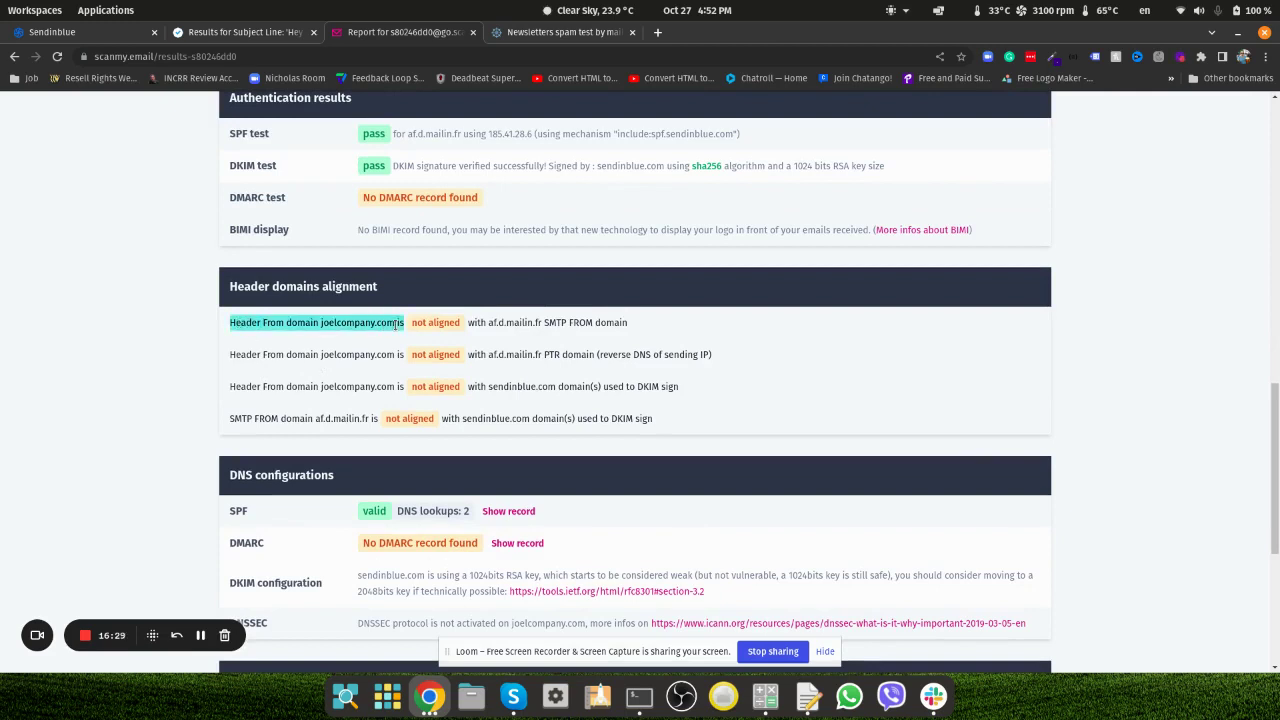
{"action": "left_click", "coordinate": [403, 322]}
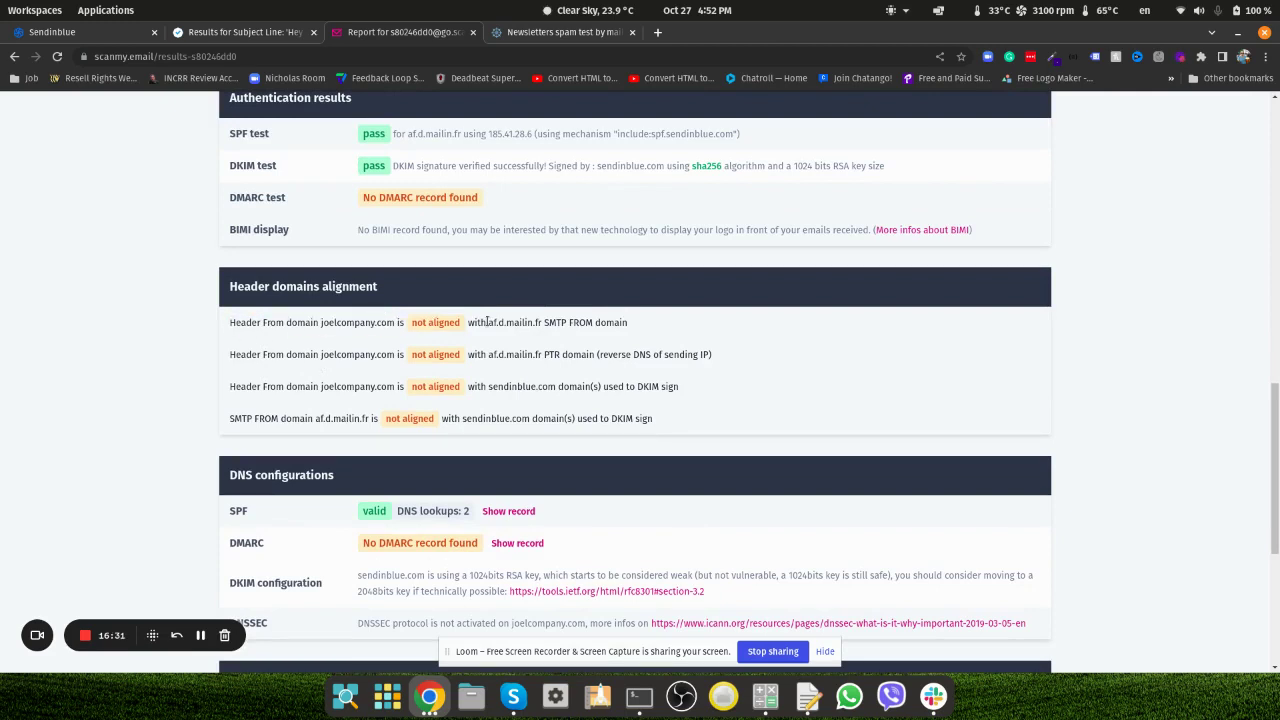
{"action": "left_click_drag", "start_coordinate": [488, 322], "coordinate": [636, 326]}
{"action": "left_click", "coordinate": [636, 326]}
{"action": "left_click_drag", "start_coordinate": [470, 357], "coordinate": [593, 359]}
{"action": "left_click", "coordinate": [494, 370]}
{"action": "scroll", "coordinate": [262, 406], "scroll_direction": "down", "scroll_amount": 4}
{"action": "scroll", "coordinate": [259, 404], "scroll_direction": "up", "scroll_amount": 2}
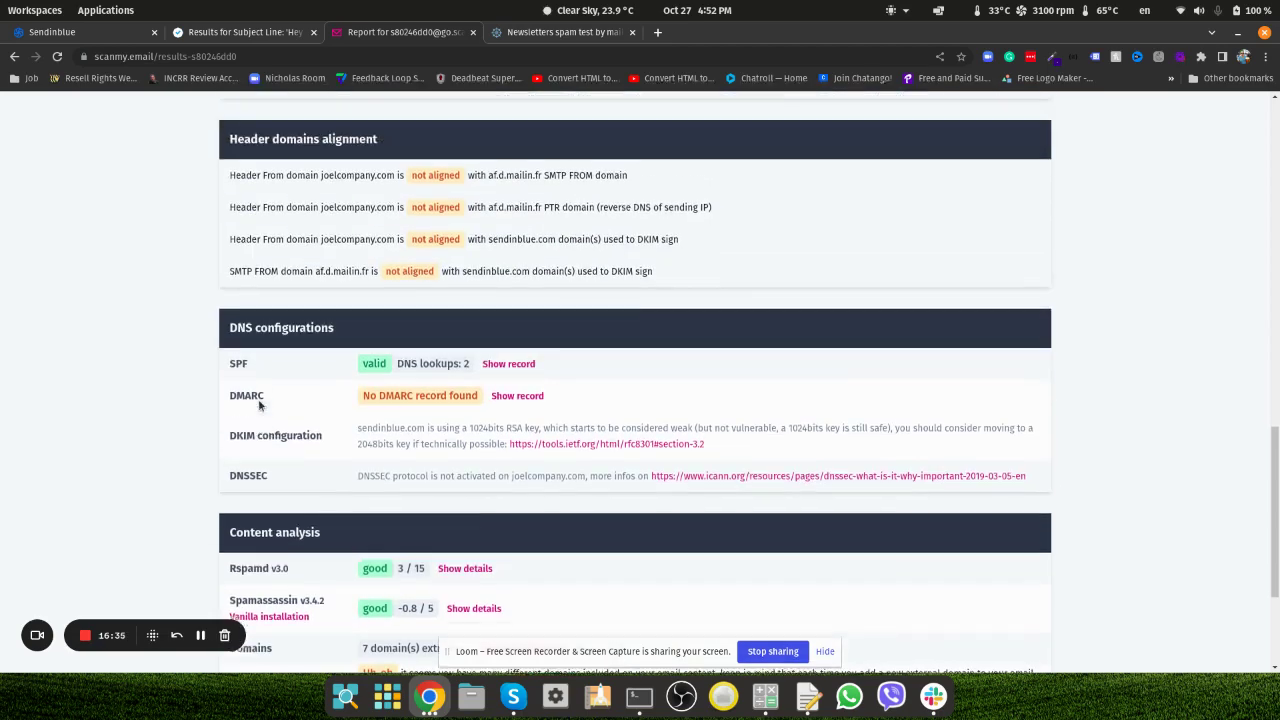
{"action": "triple_click", "coordinate": [222, 190]}
{"action": "left_click", "coordinate": [276, 290], "text": "shift"}
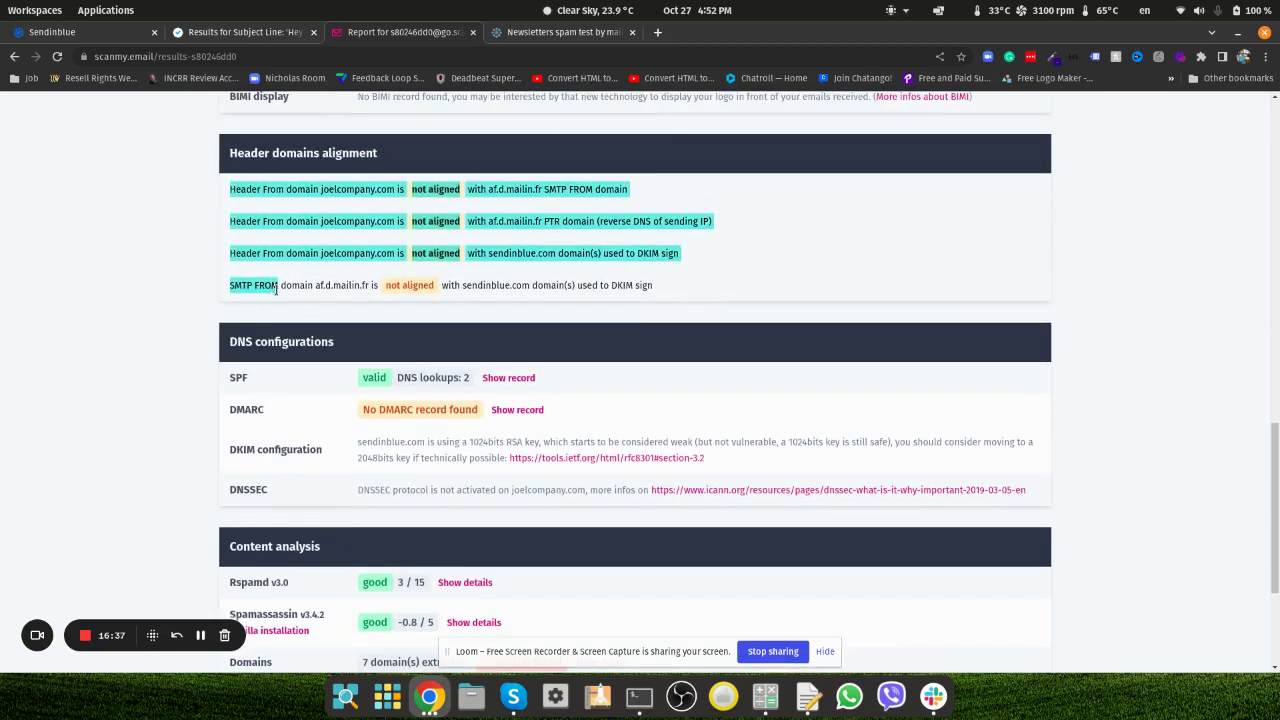
{"action": "left_click", "coordinate": [276, 290]}
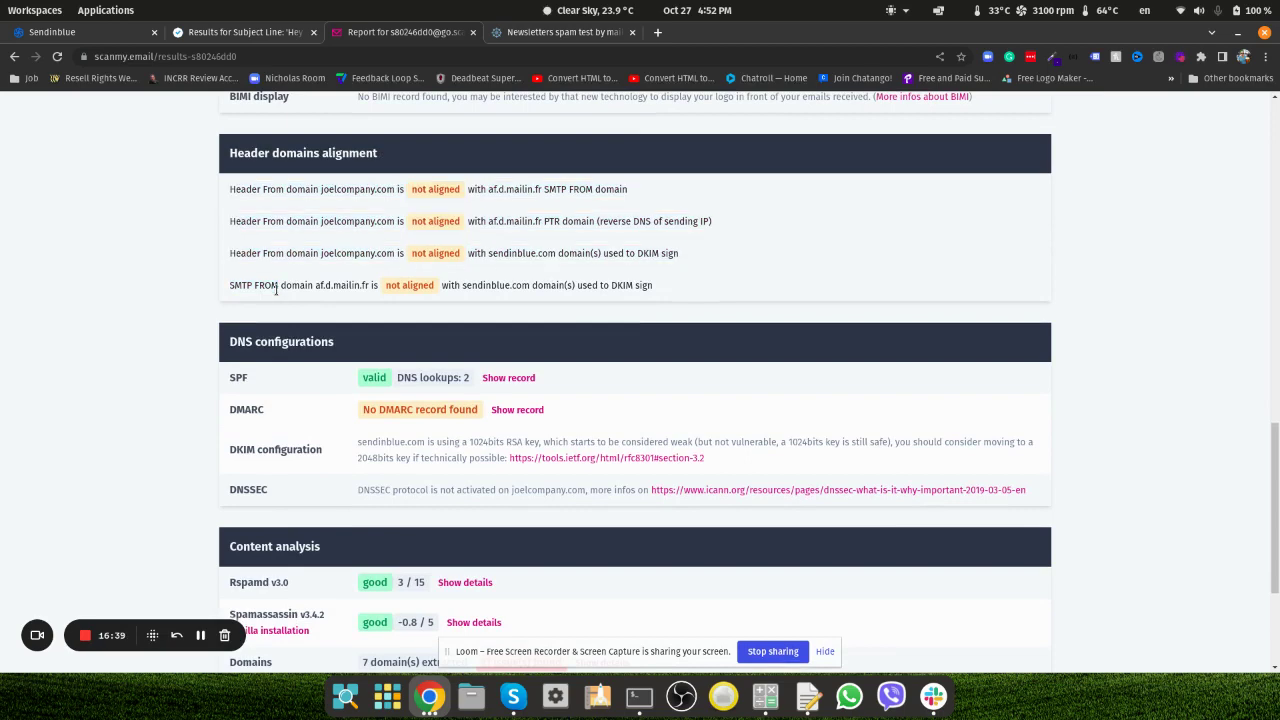
Step: Return to the Sendinblue campaign preview and remove the Scan My Email address from the test recipients
{"action": "left_click", "coordinate": [240, 32]}
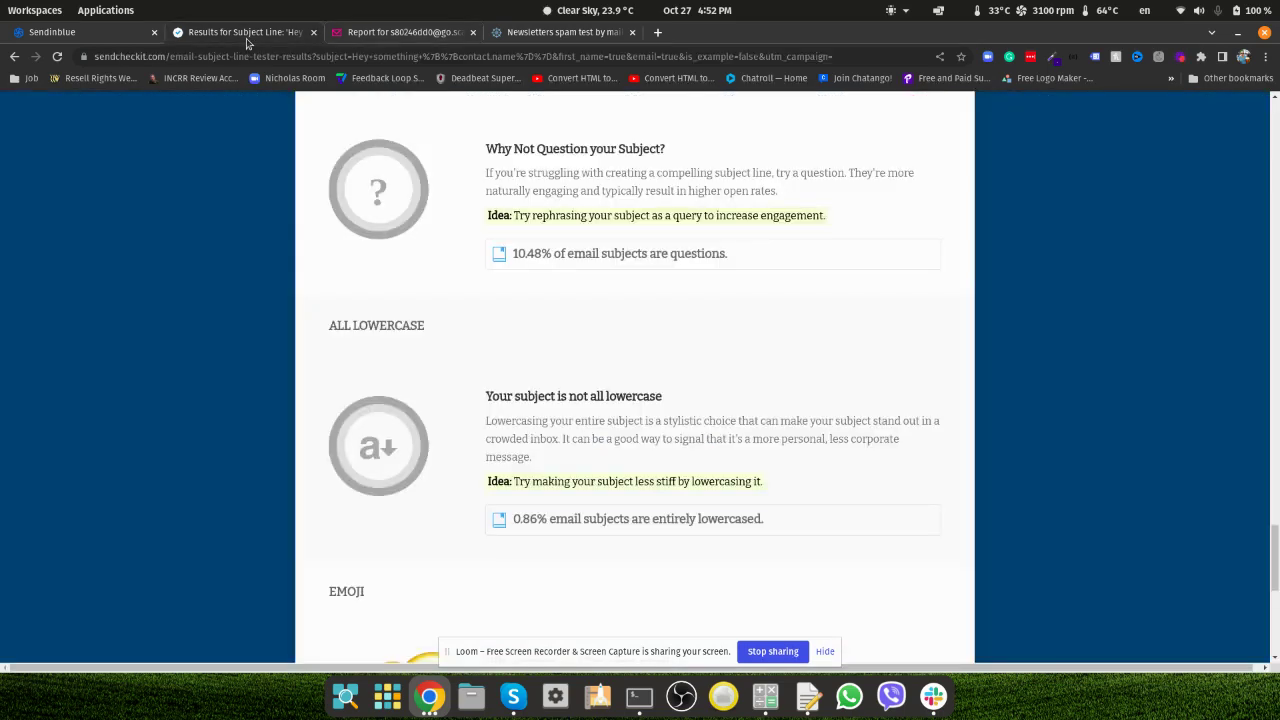
{"action": "left_click", "coordinate": [70, 35]}
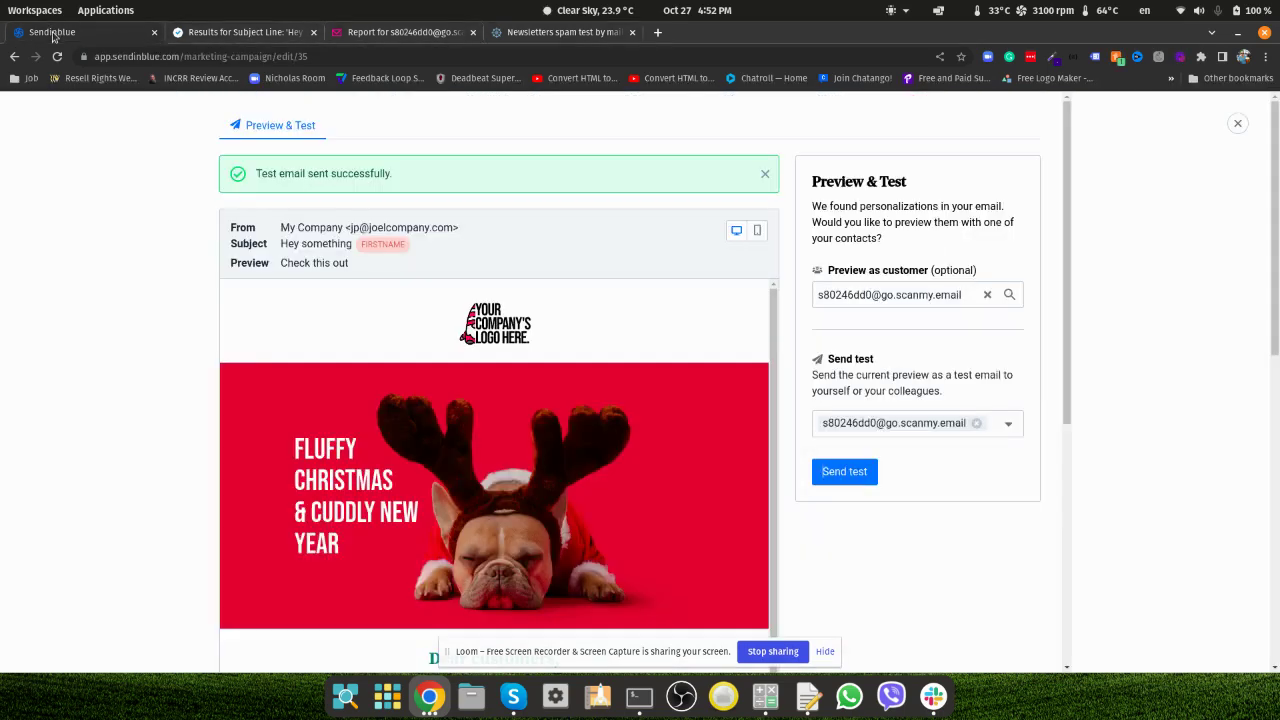
{"action": "left_click", "coordinate": [977, 426]}
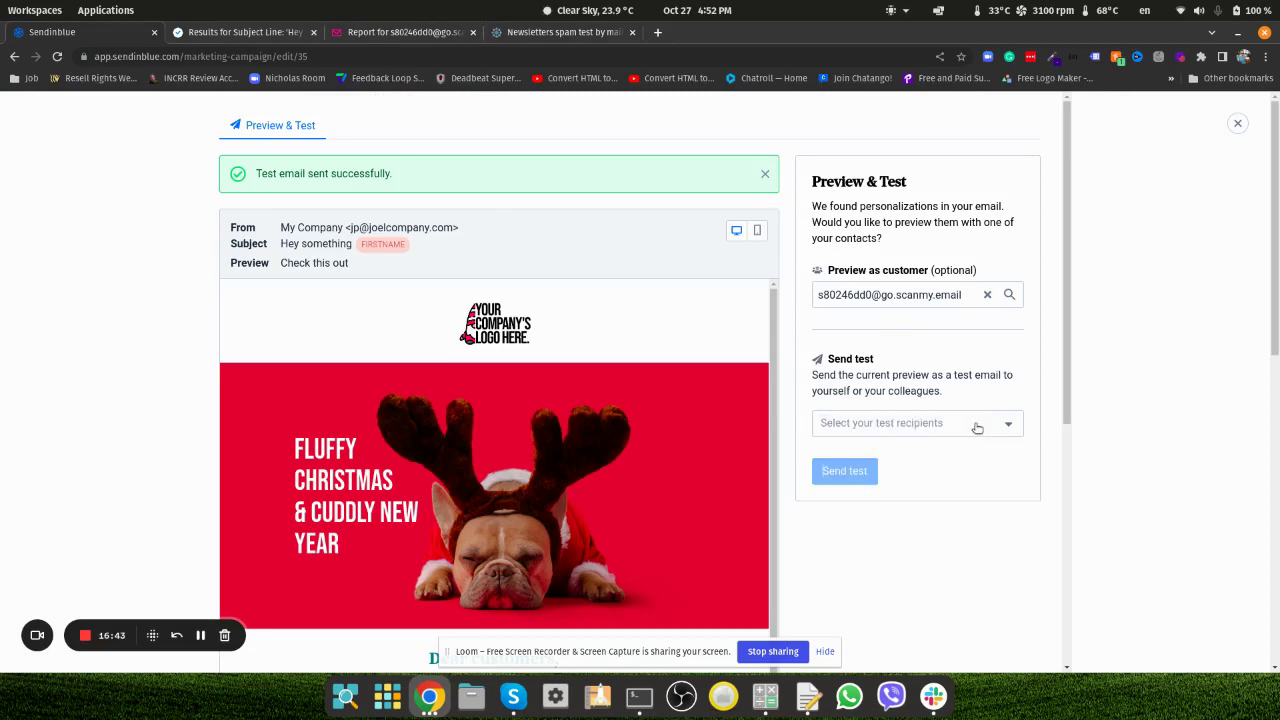
Step: Review the Scan My Email report again, covering authentication results, header domains alignment, DNS configurations and content analysis
{"action": "left_click", "coordinate": [466, 33]}
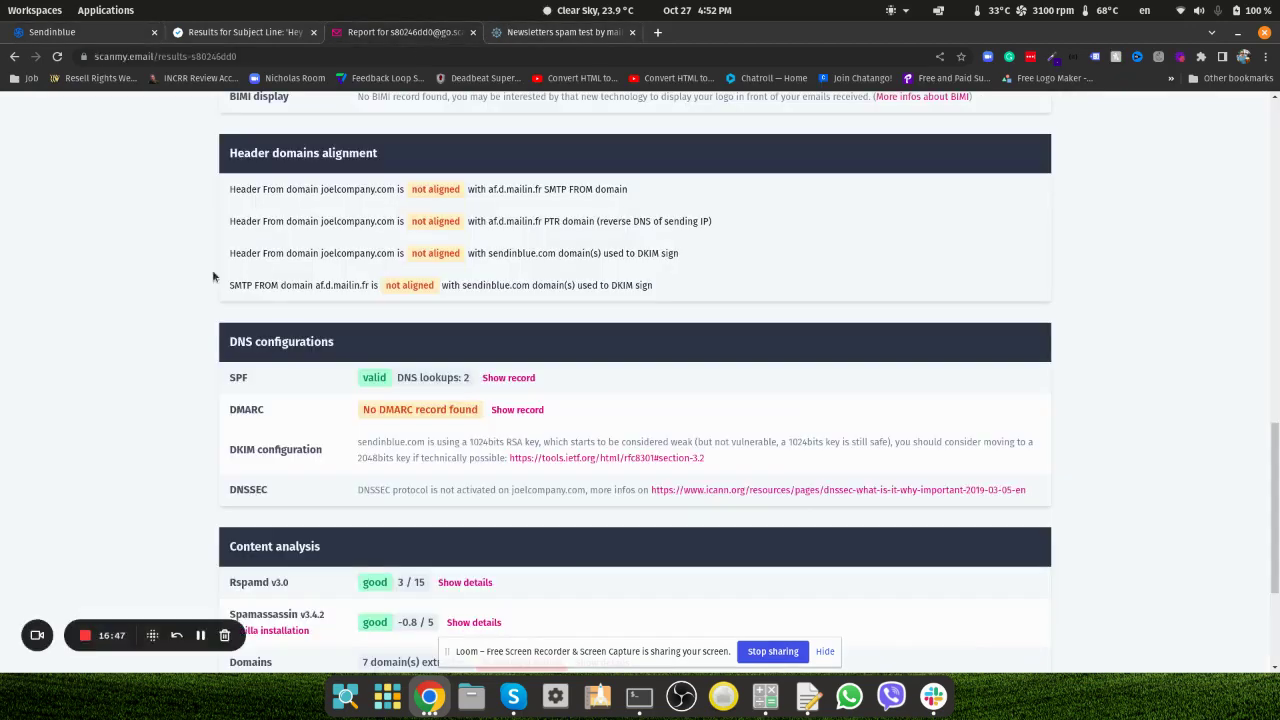
{"action": "scroll", "coordinate": [200, 280], "scroll_direction": "down", "scroll_amount": 3}
{"action": "scroll", "coordinate": [186, 282], "scroll_direction": "up", "scroll_amount": 3}
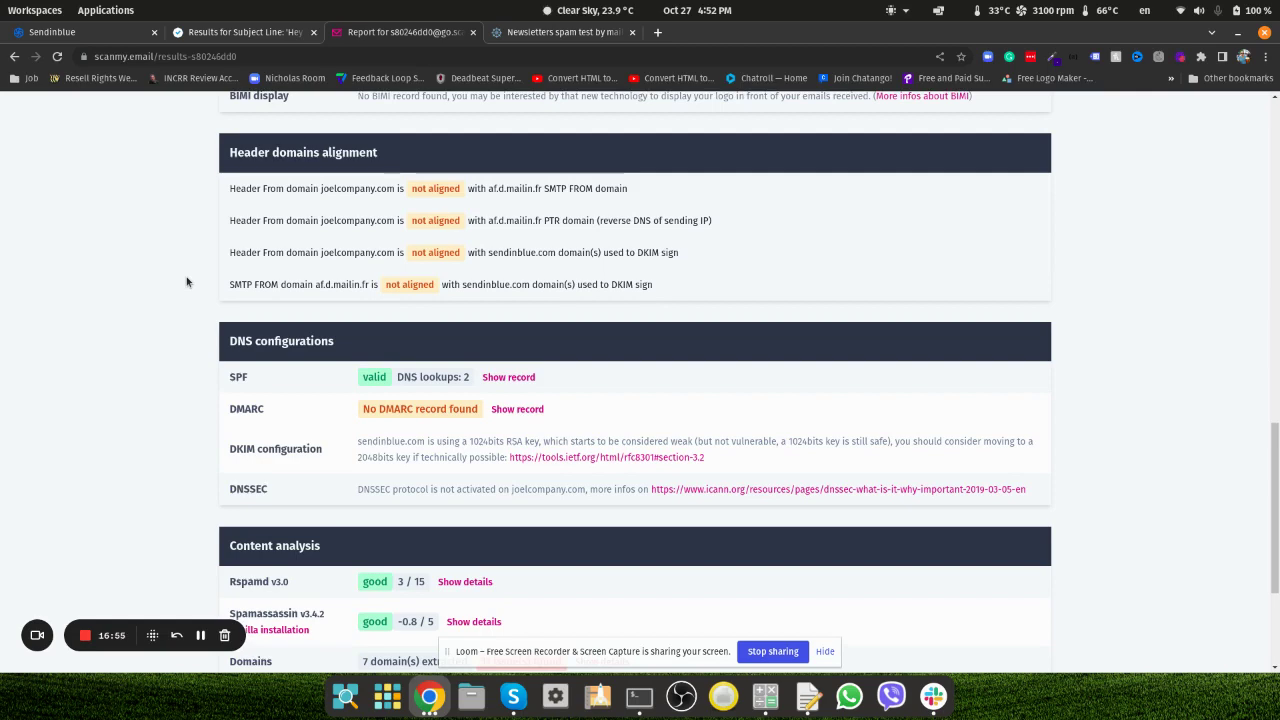
{"action": "scroll", "coordinate": [186, 282], "scroll_direction": "down", "scroll_amount": 4}
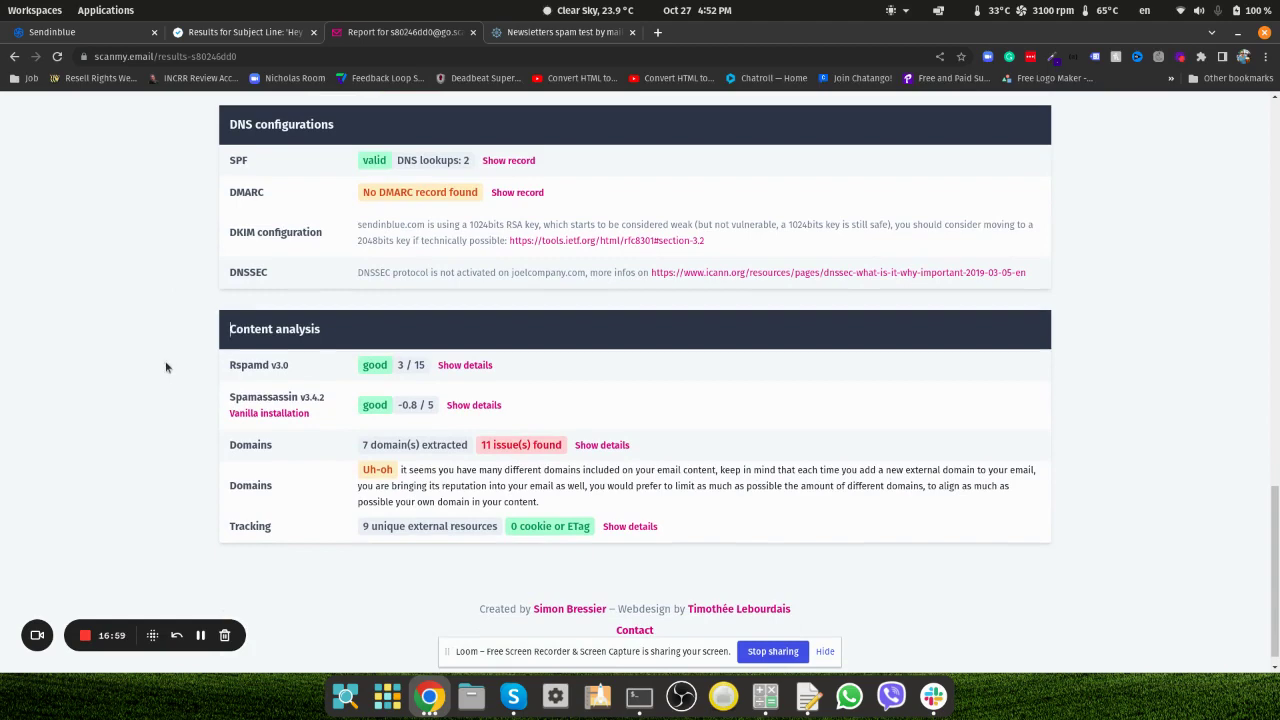
{"action": "scroll", "coordinate": [193, 524], "scroll_direction": "up", "scroll_amount": 8}
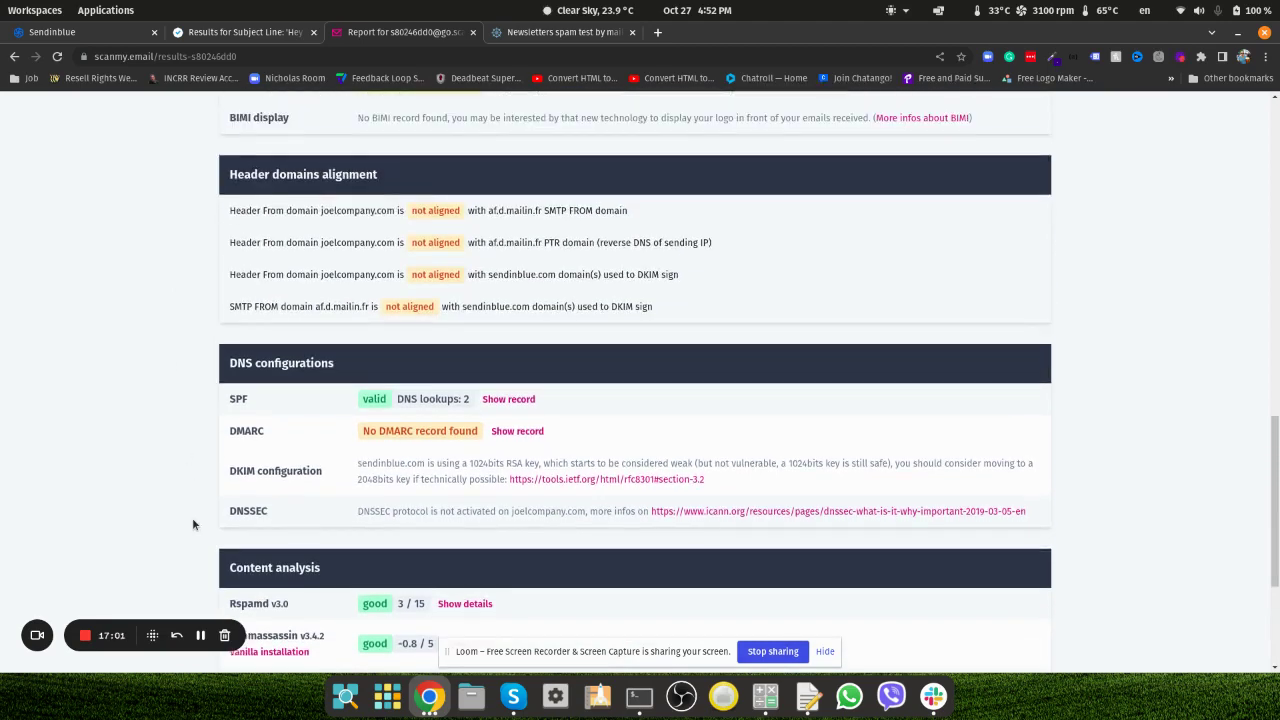
{"action": "scroll", "coordinate": [192, 517], "scroll_direction": "up", "scroll_amount": 3}
{"action": "scroll", "coordinate": [192, 517], "scroll_direction": "down", "scroll_amount": 3}
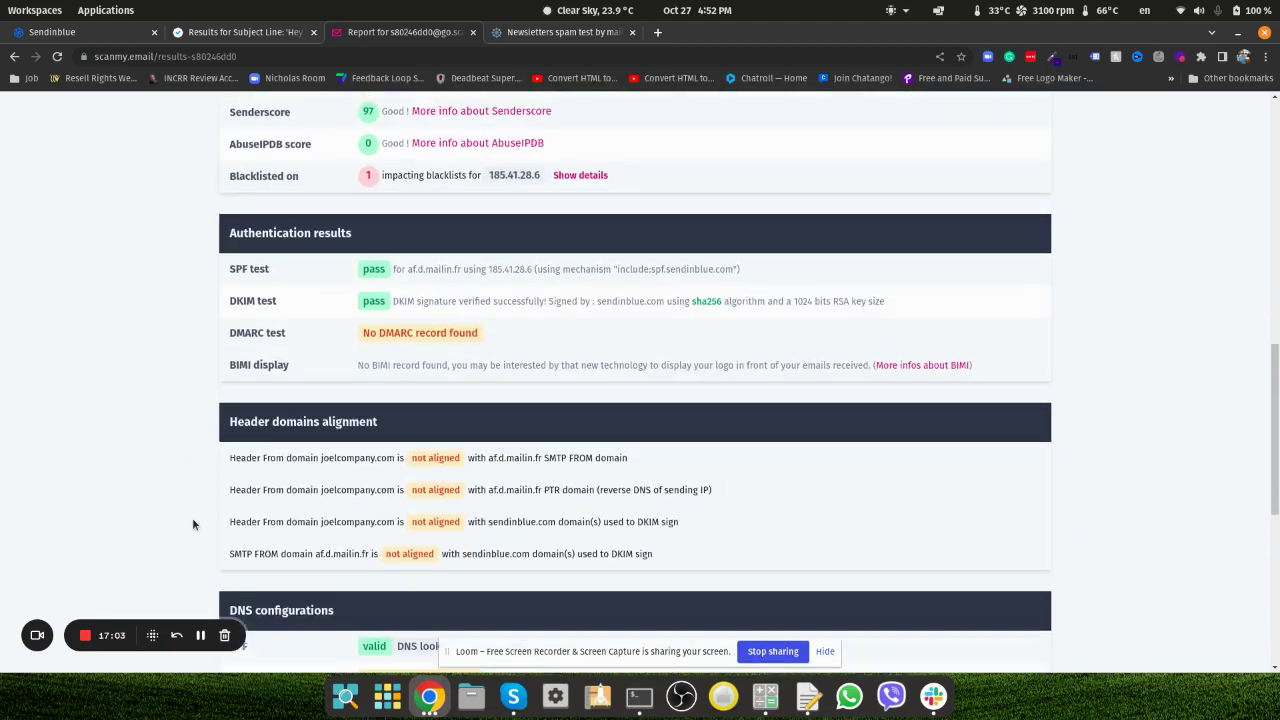
{"action": "scroll", "coordinate": [310, 526], "scroll_direction": "down", "scroll_amount": 4}
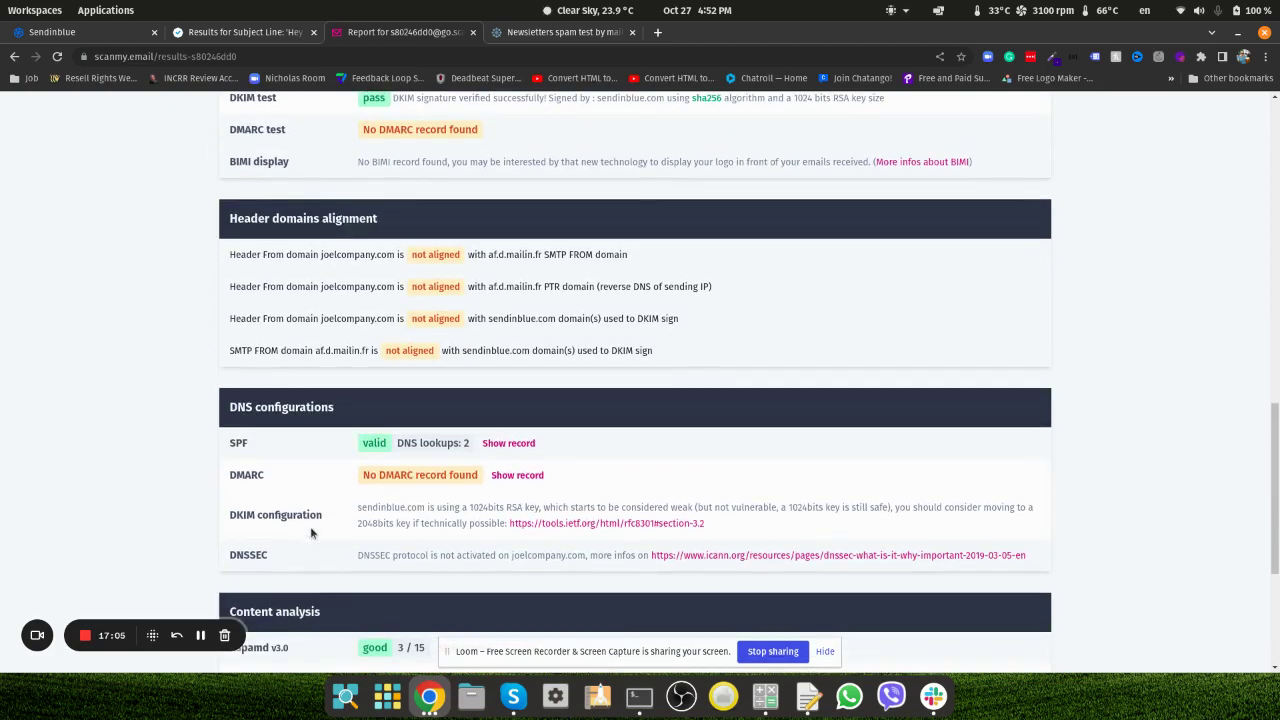
{"action": "scroll", "coordinate": [218, 483], "scroll_direction": "up", "scroll_amount": 20}
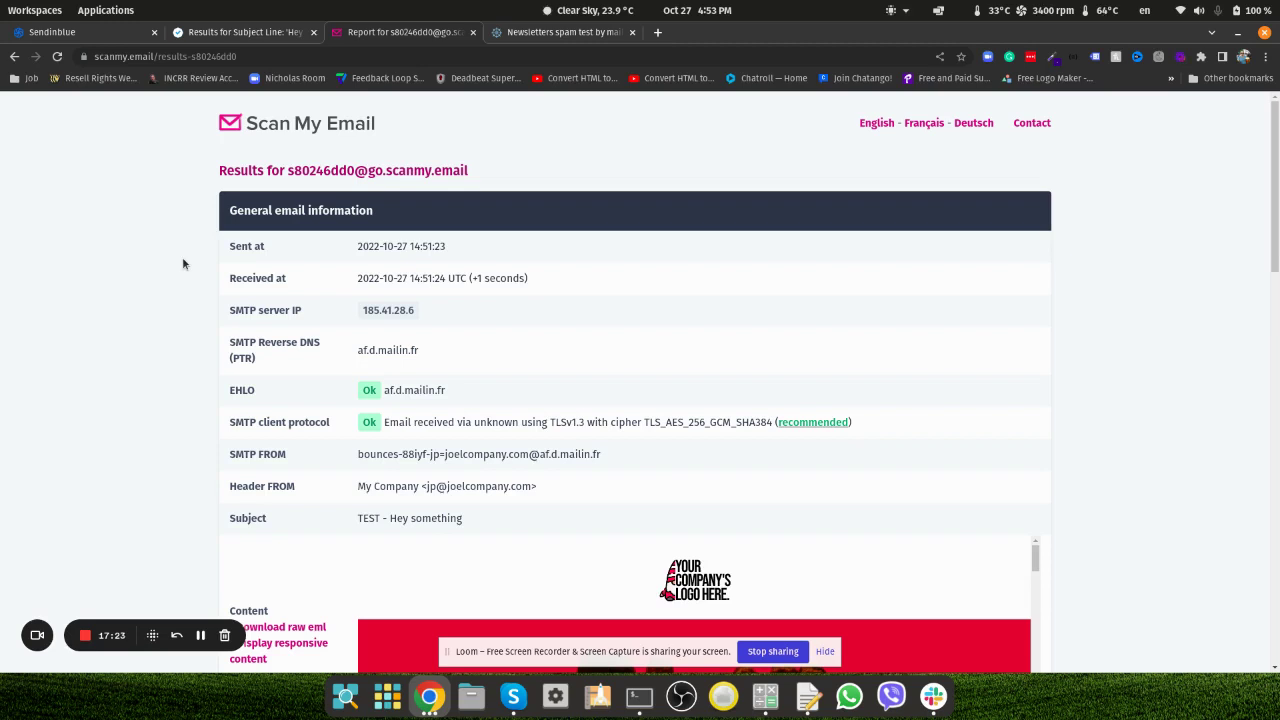
Step: Close the campaign's Preview & Test view in Sendinblue and start creating a new automation workflow
{"action": "left_click", "coordinate": [78, 35]}
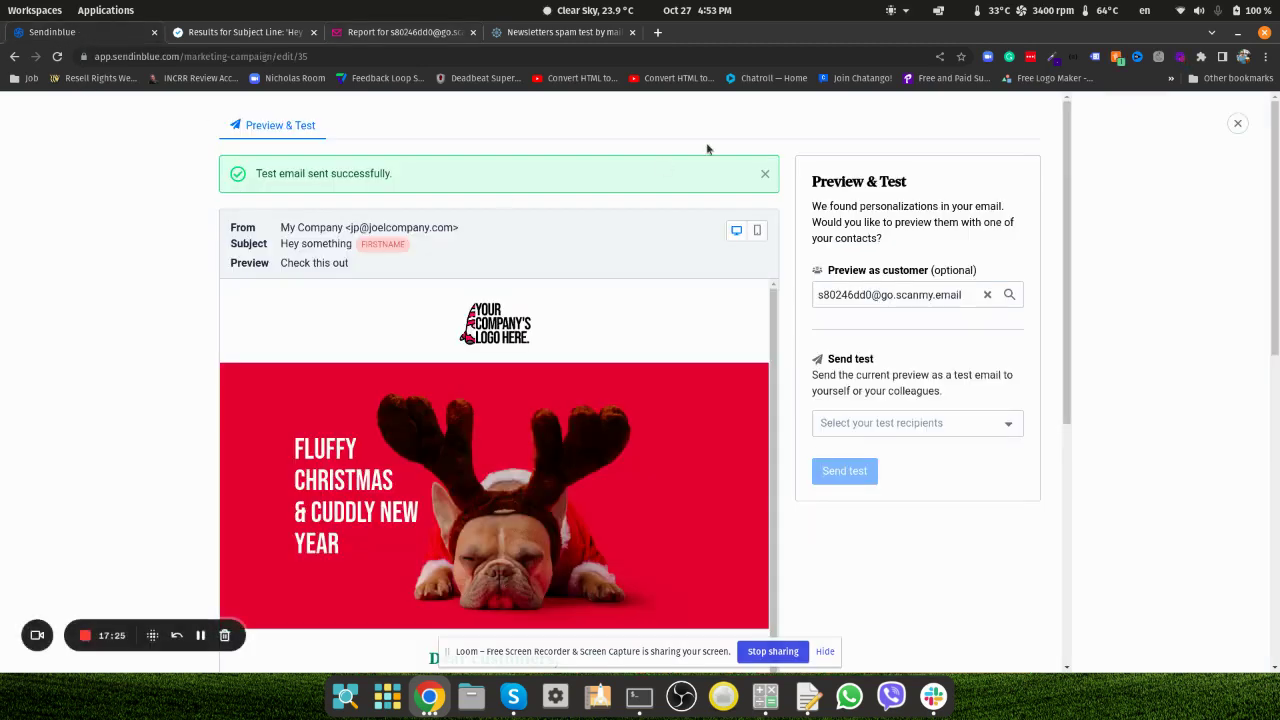
{"action": "left_click", "coordinate": [1238, 125]}
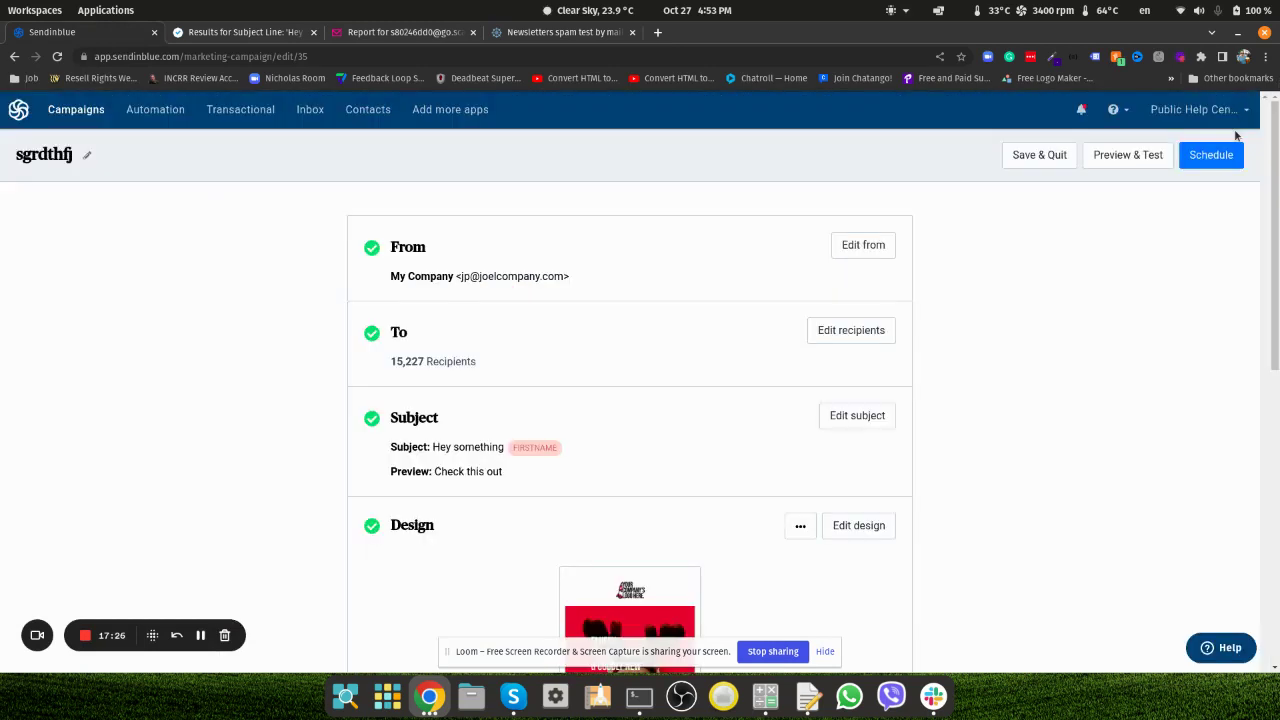
{"action": "left_click", "coordinate": [146, 110]}
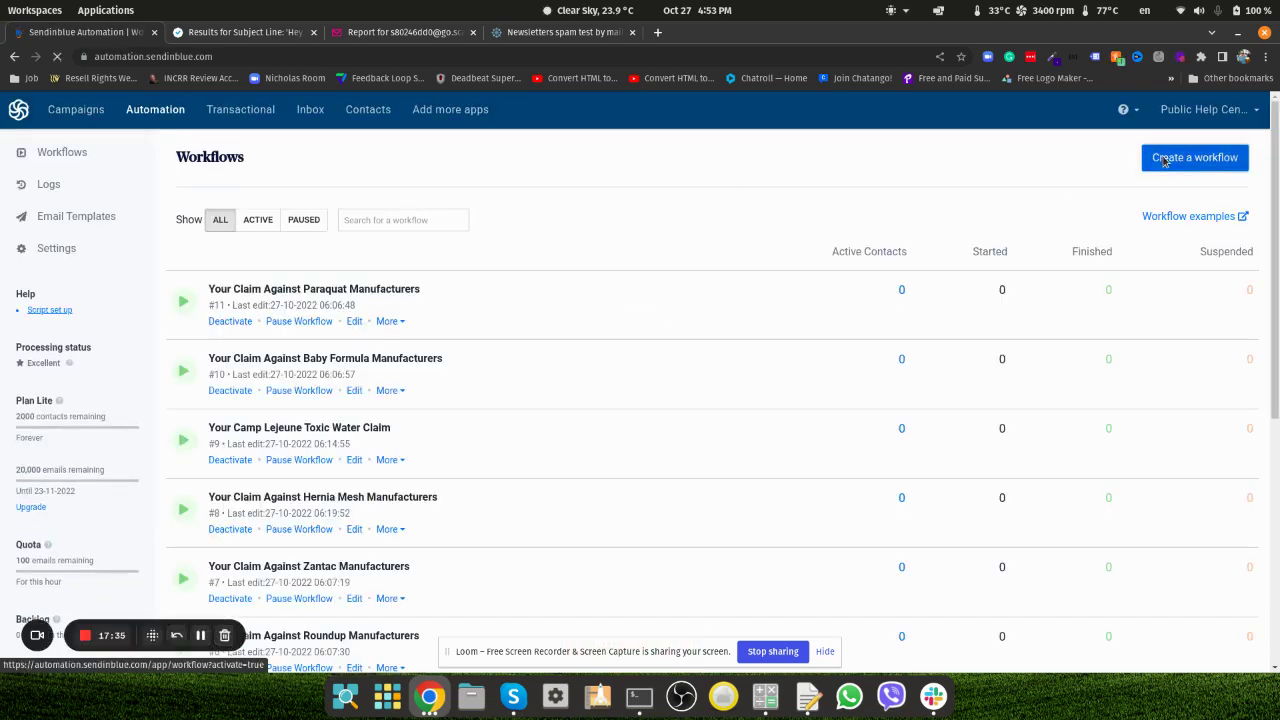
{"action": "left_click", "coordinate": [1198, 162]}
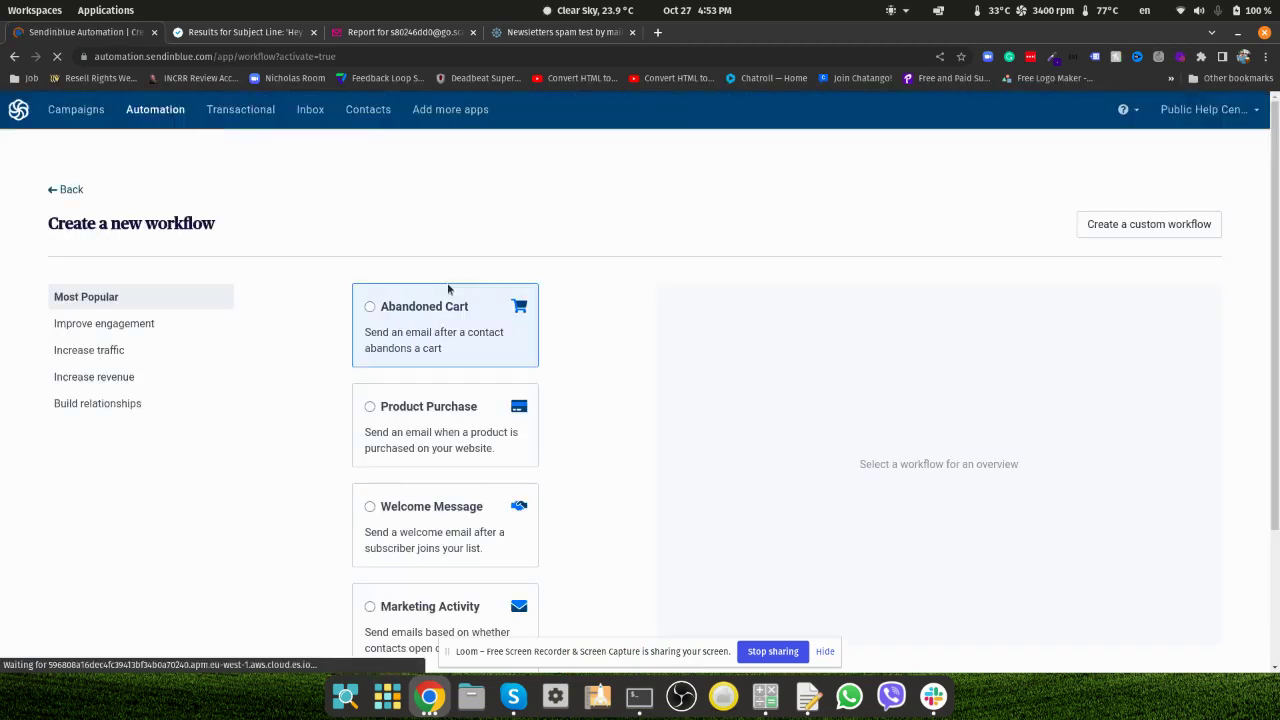
Step: Look through the most popular workflow types, from Abandoned Cart to Anniversary Date, and return to the Campaigns dashboard
{"action": "scroll", "coordinate": [374, 346], "scroll_direction": "down", "scroll_amount": 2}
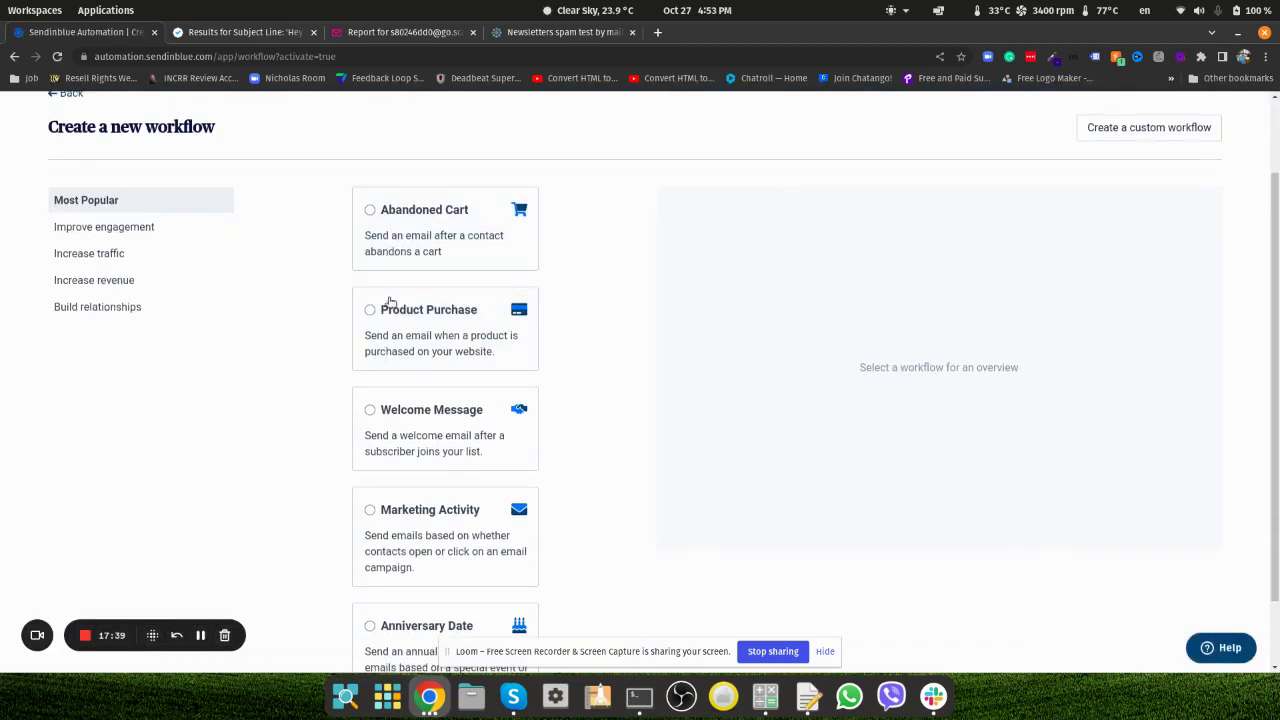
{"action": "scroll", "coordinate": [420, 430], "scroll_direction": "down", "scroll_amount": 2}
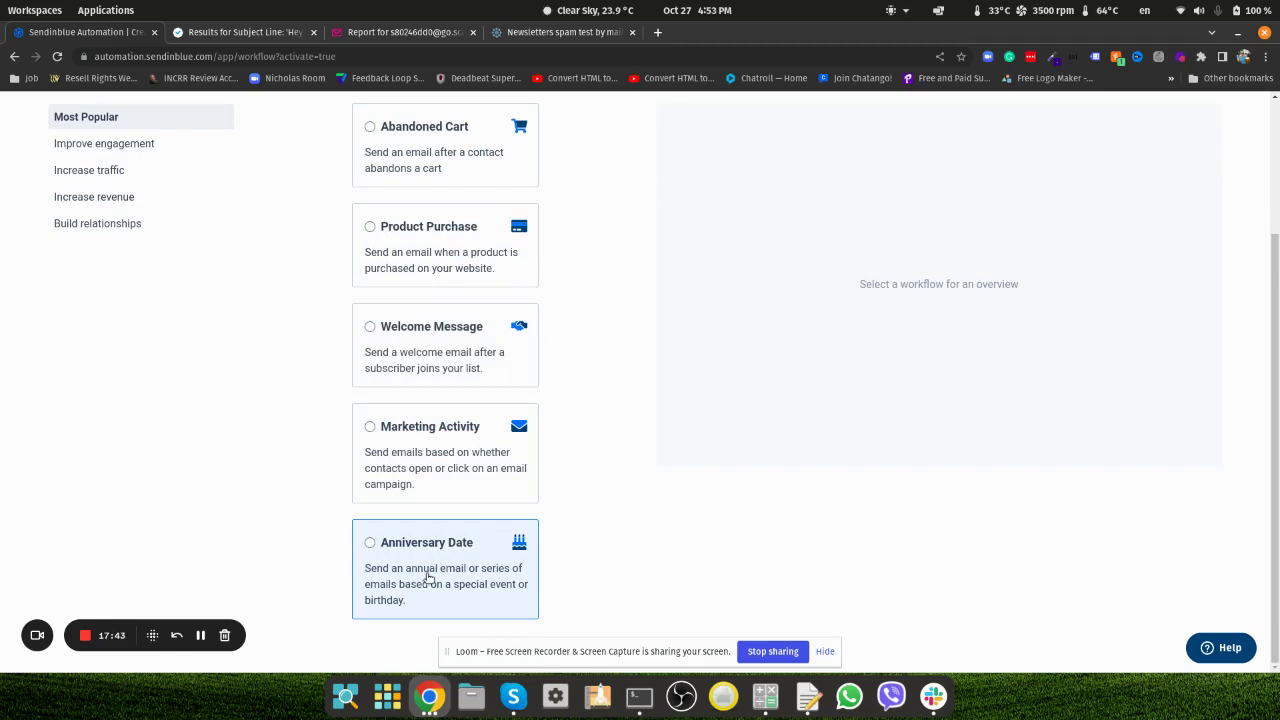
{"action": "scroll", "coordinate": [256, 553], "scroll_direction": "up", "scroll_amount": 1}
{"action": "scroll", "coordinate": [255, 553], "scroll_direction": "up", "scroll_amount": 3}
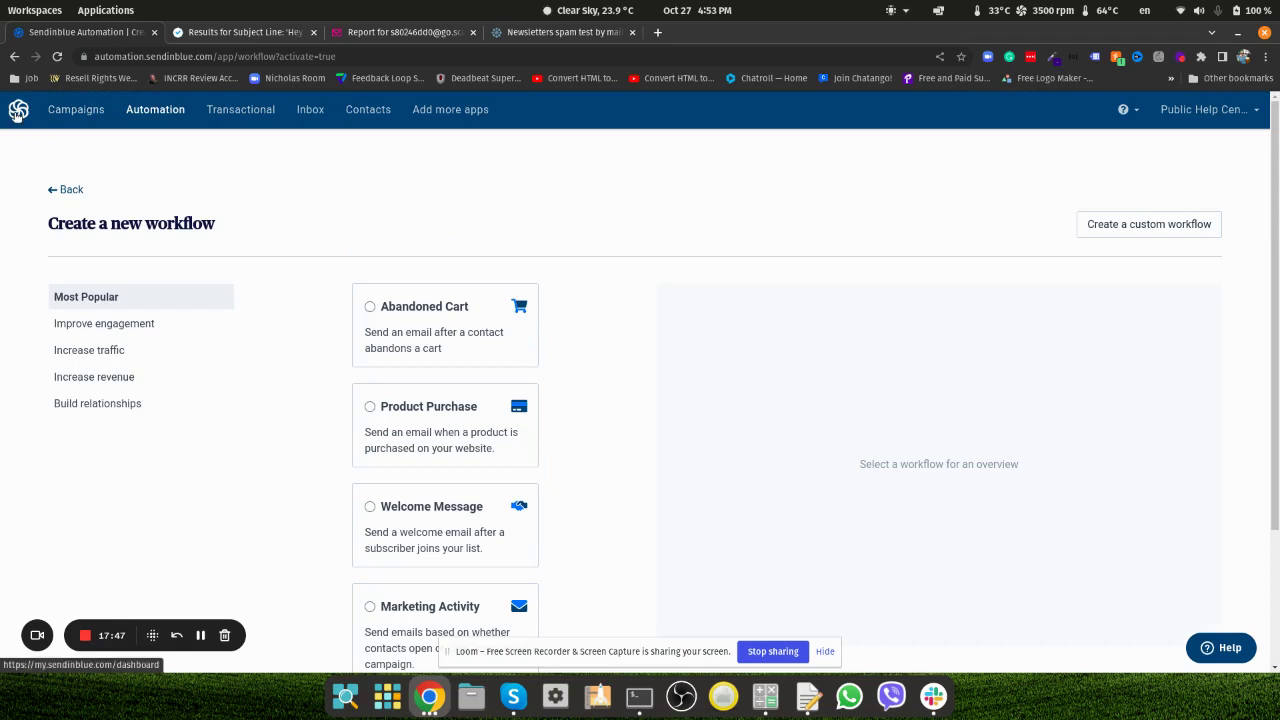
{"action": "left_click", "coordinate": [75, 109]}
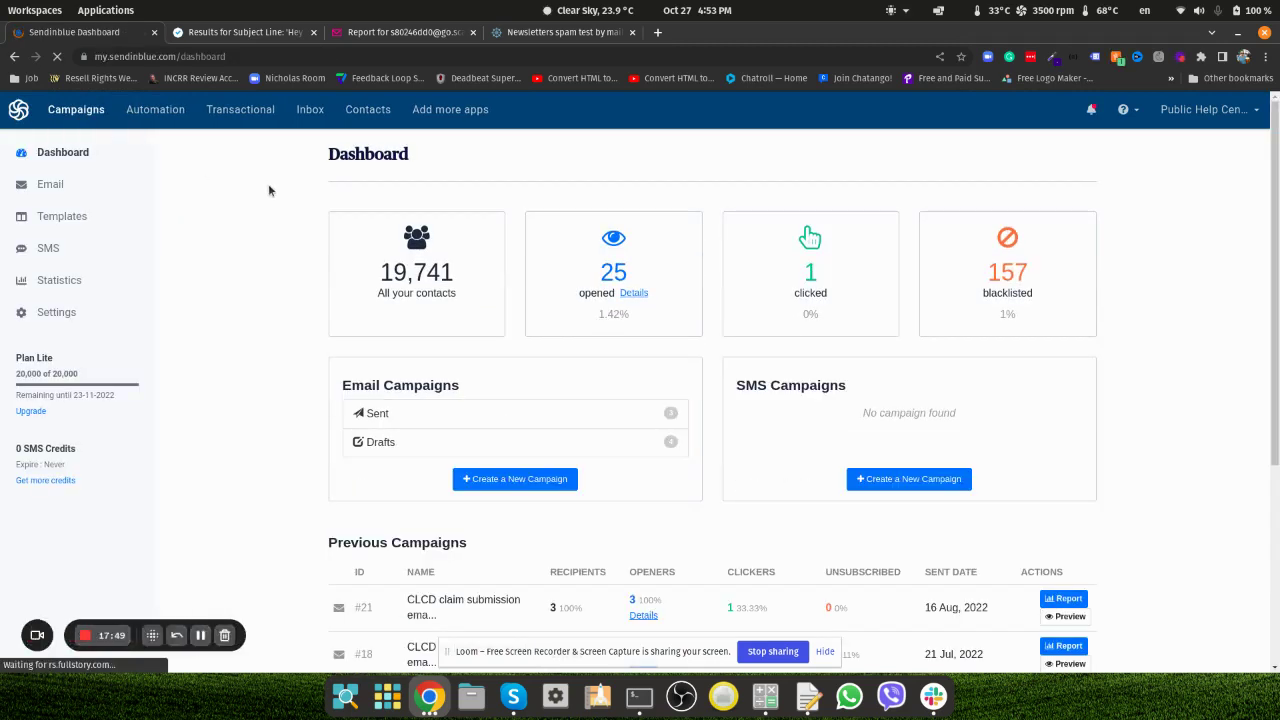